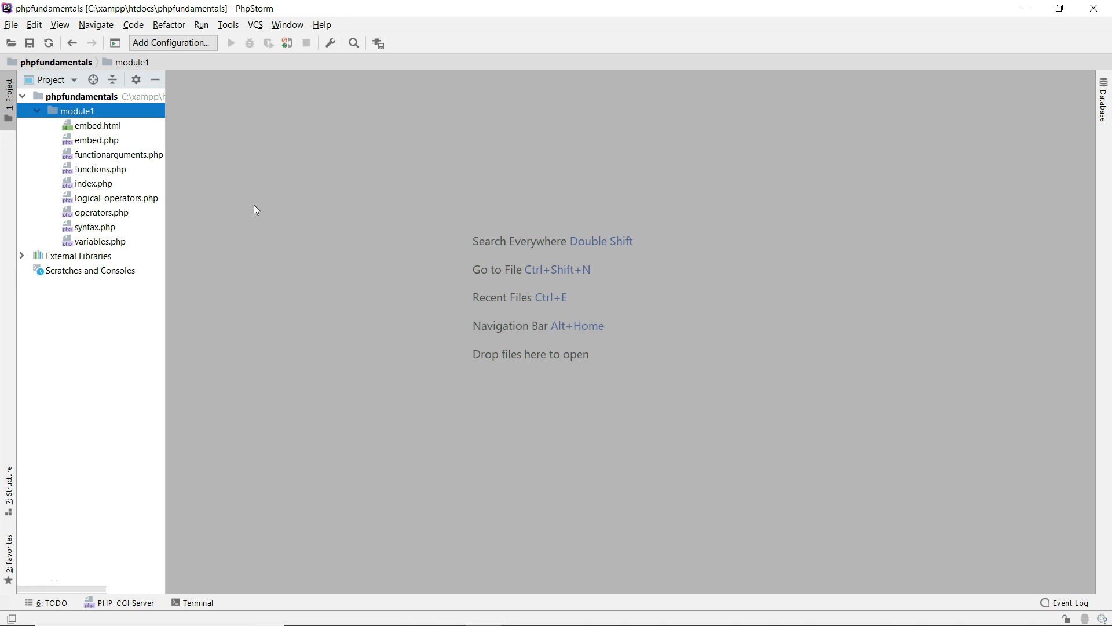
- Create a new PHP file named passbyreference.php in the module1 folder
right_click(80, 110)
mouse_move(108, 117)
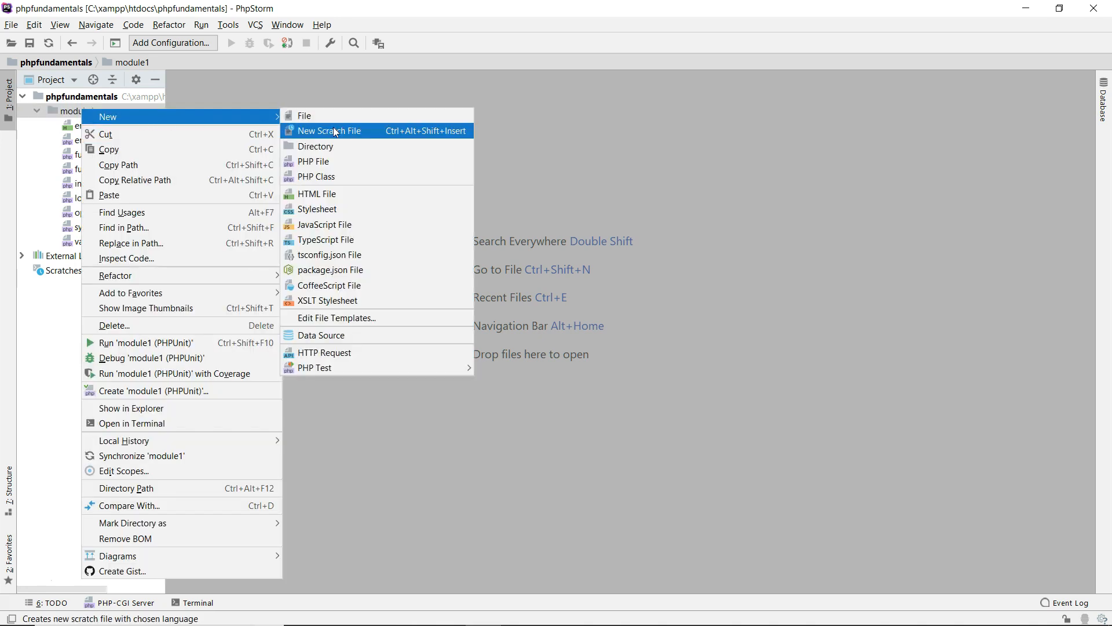
left_click(336, 161)
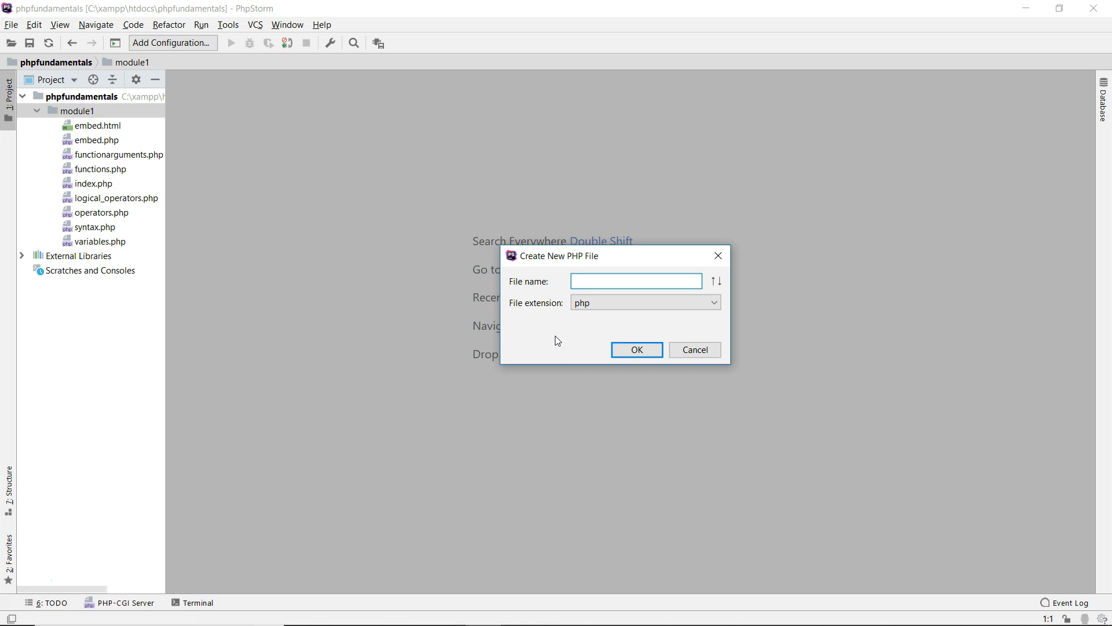
type("pass")
type("byreference")
key("Return")
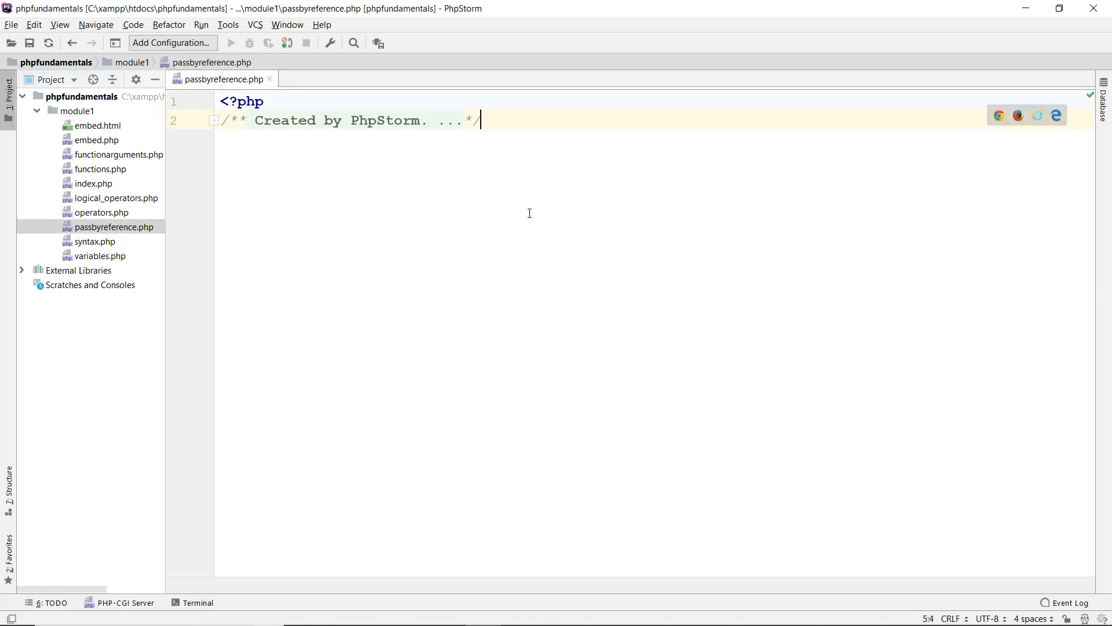
- Write function sum($a, $b) with its body returning $a + $b
key("Return")
key("Return")
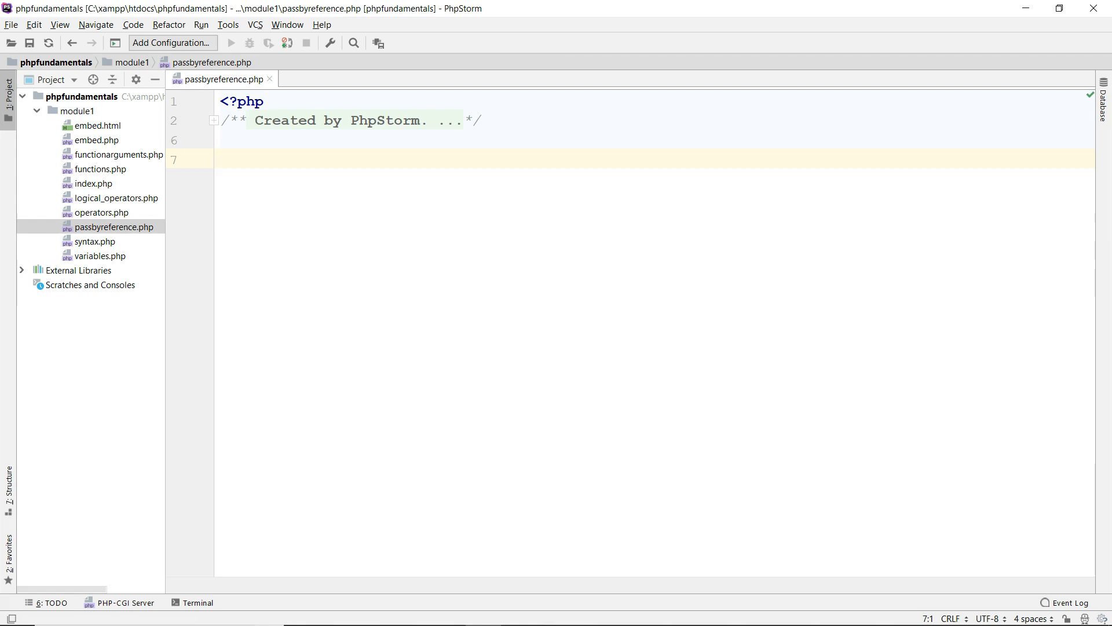
type("fu")
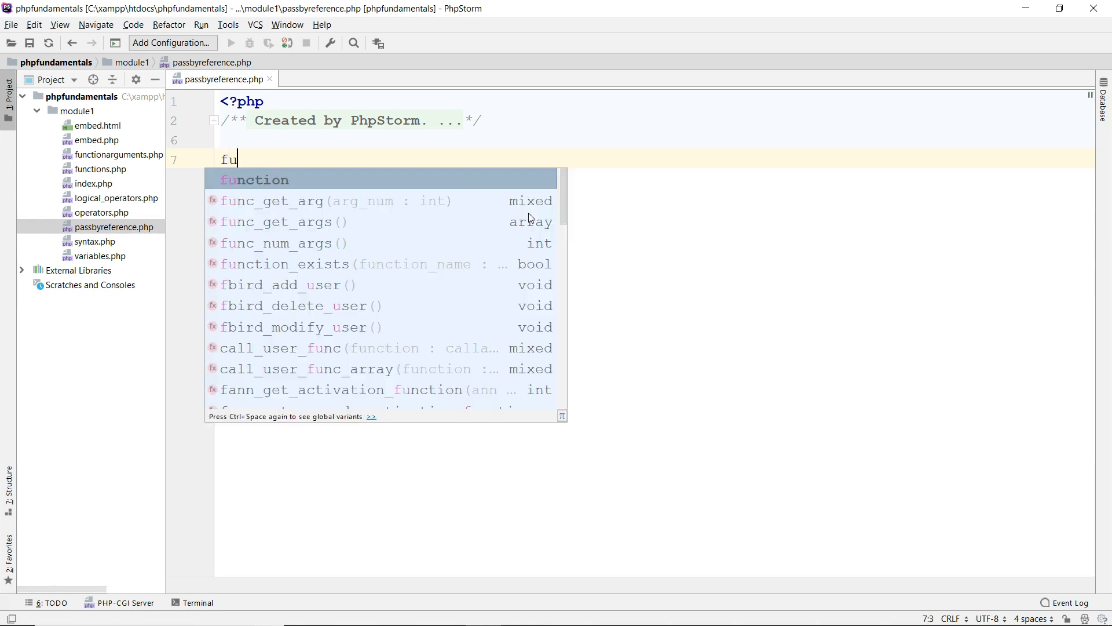
type("nction sum(")
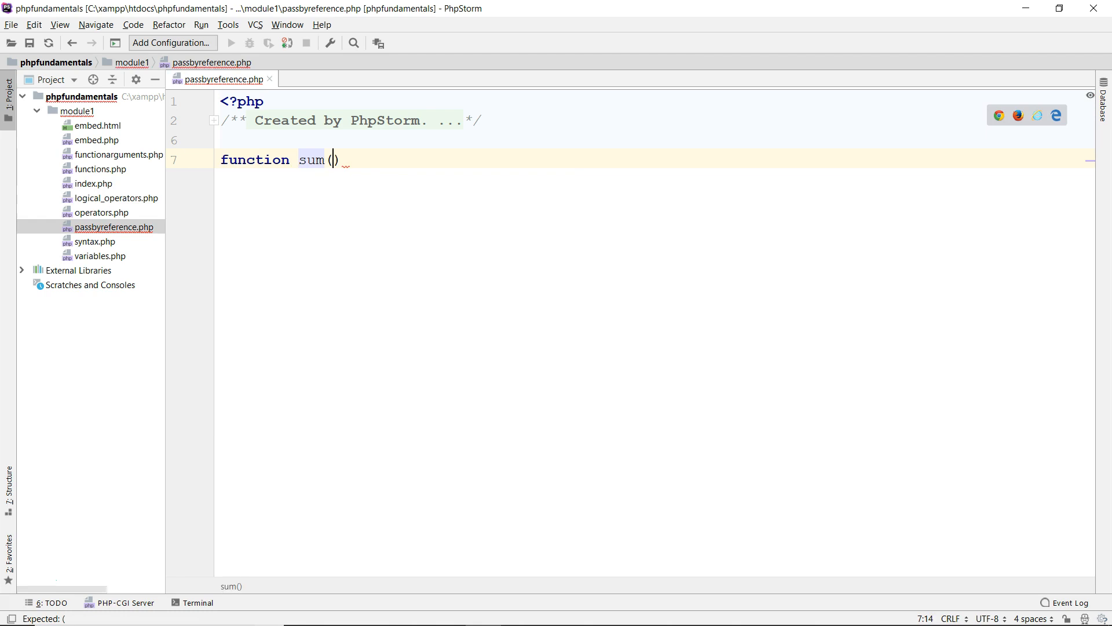
type("$a")
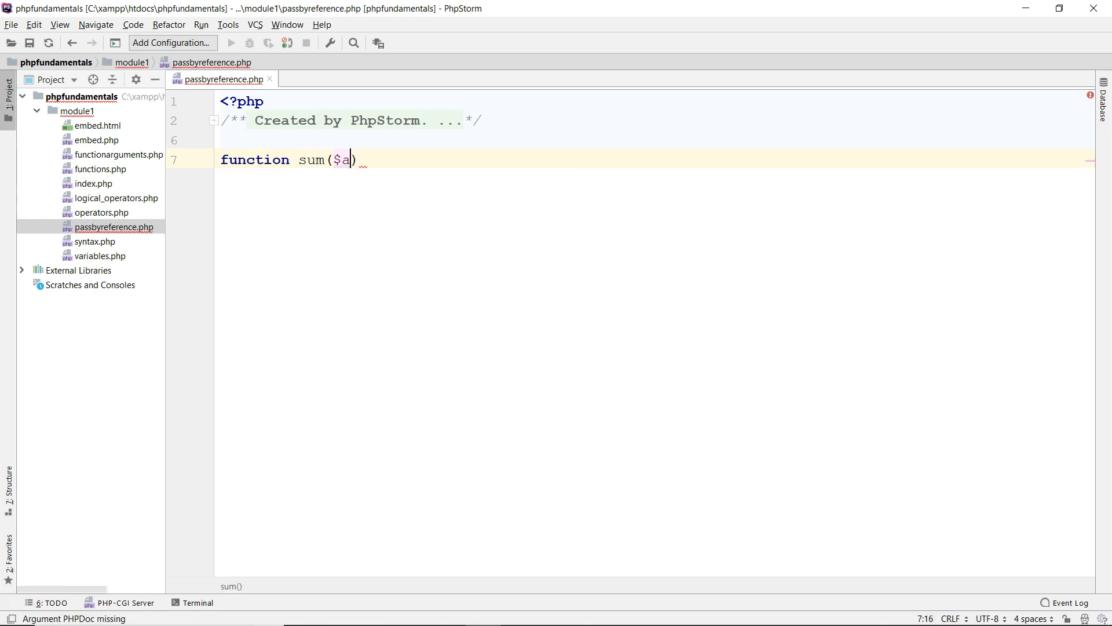
type(", $b")
key("Right")
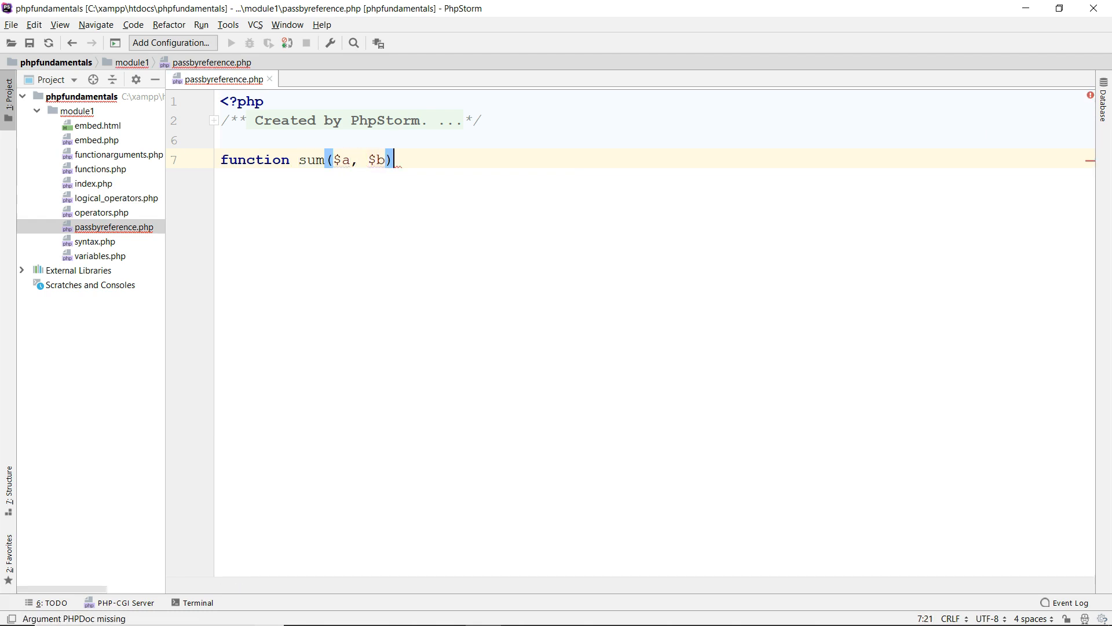
type("{")
key("Return")
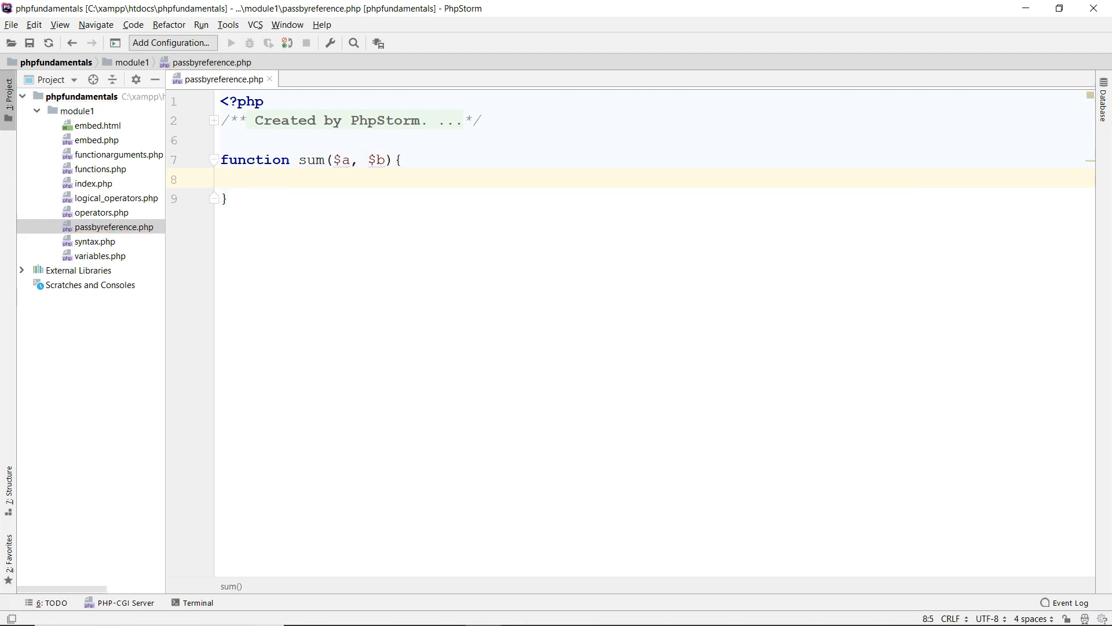
type("re")
type("turn $a")
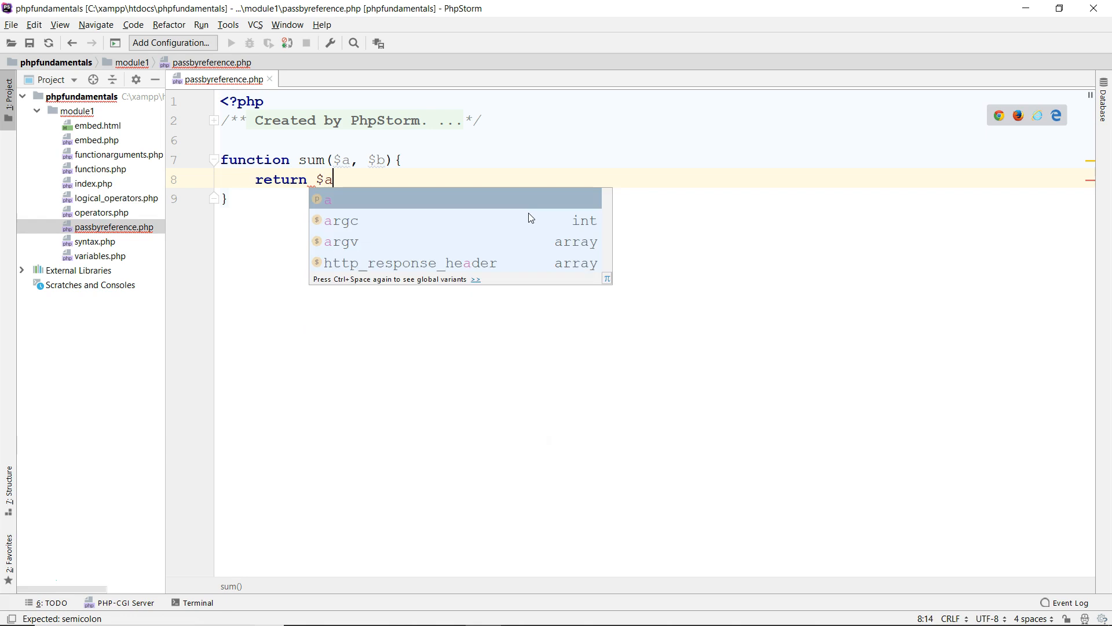
type(" + $b;")
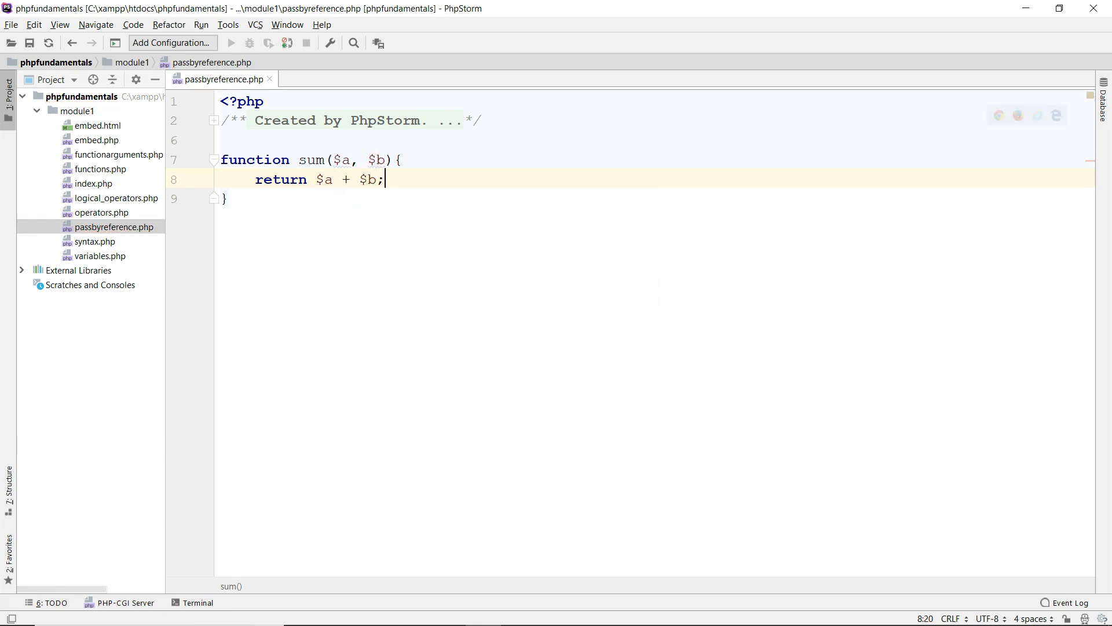
- Add $sum = sum(1, 2); on a line after the function
key("Down")
key("Return")
key("Return")
type("$")
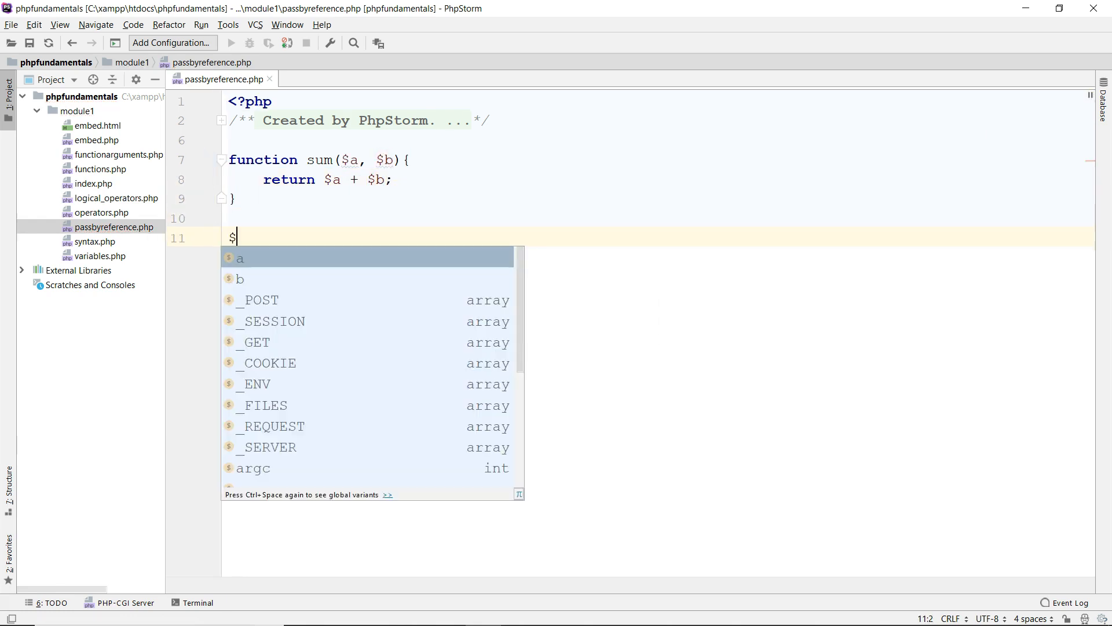
type("sum = ")
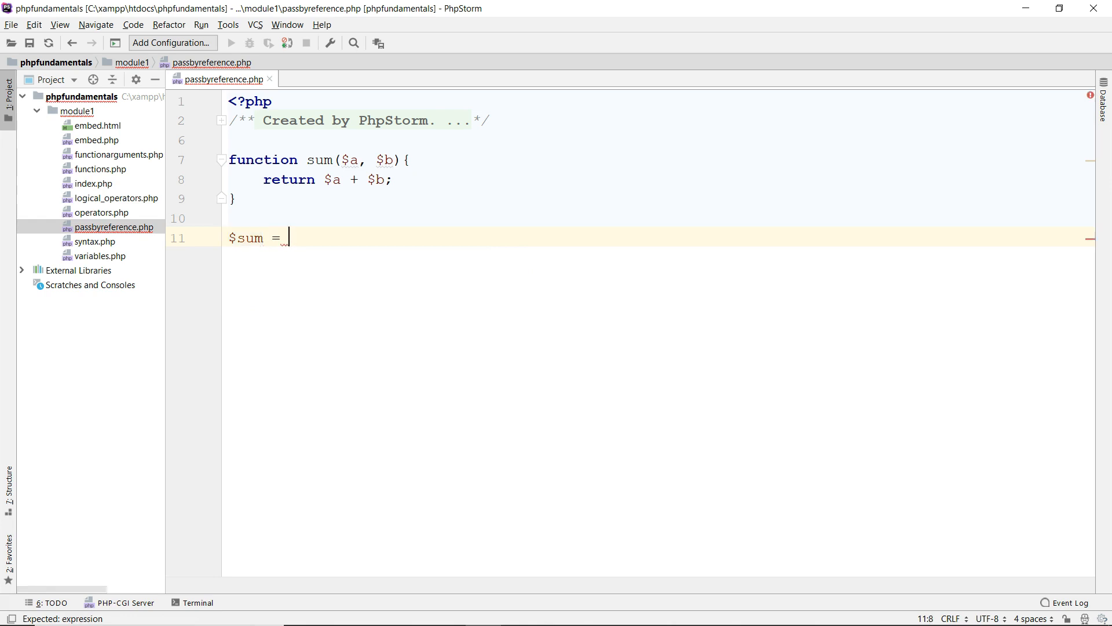
type("sum(")
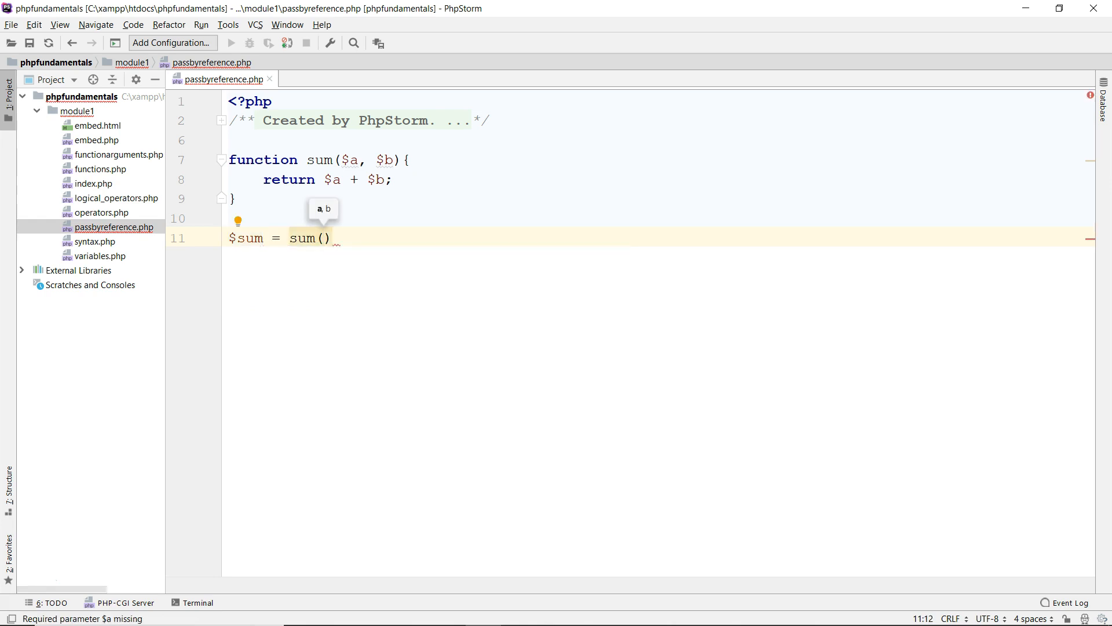
type("1, 2);")
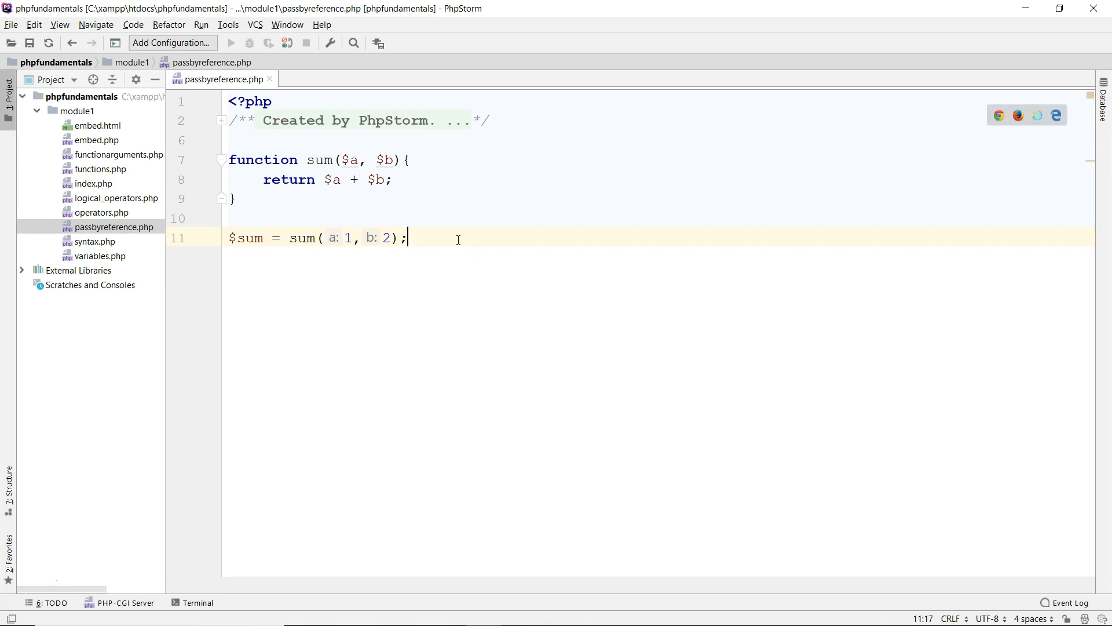
key("Up")
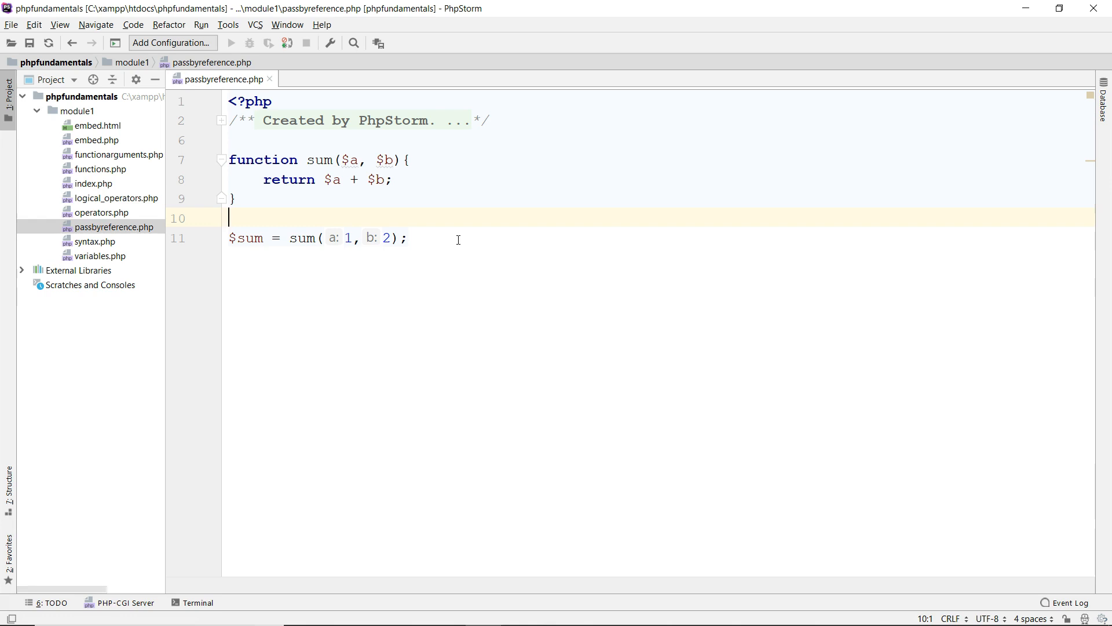
- Make sum's second parameter by-reference as &$b
left_click(458, 238)
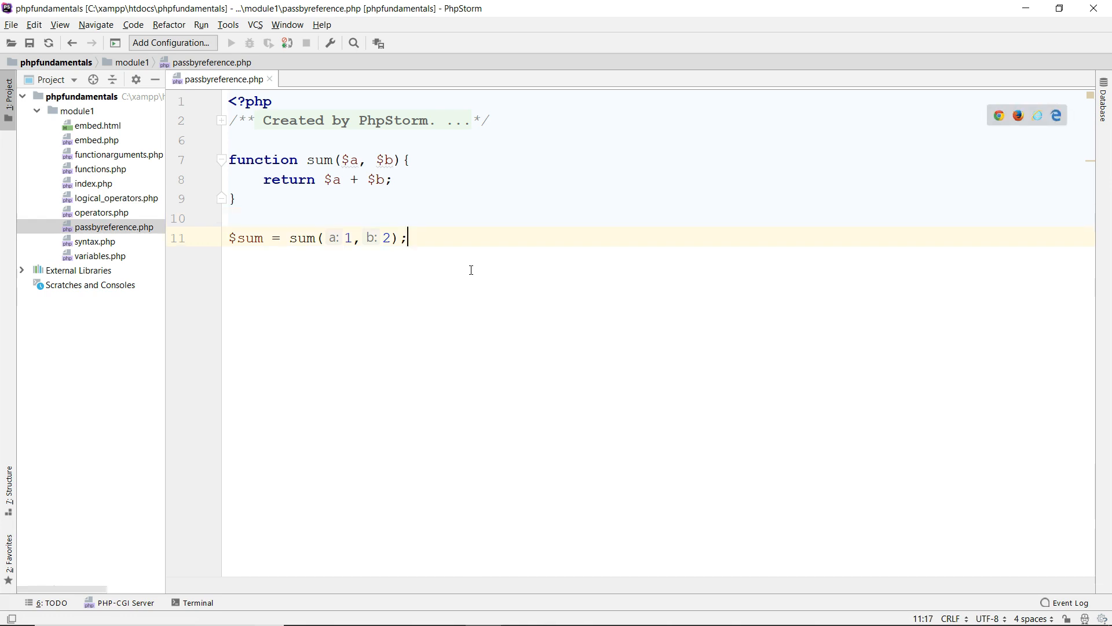
left_click(376, 159)
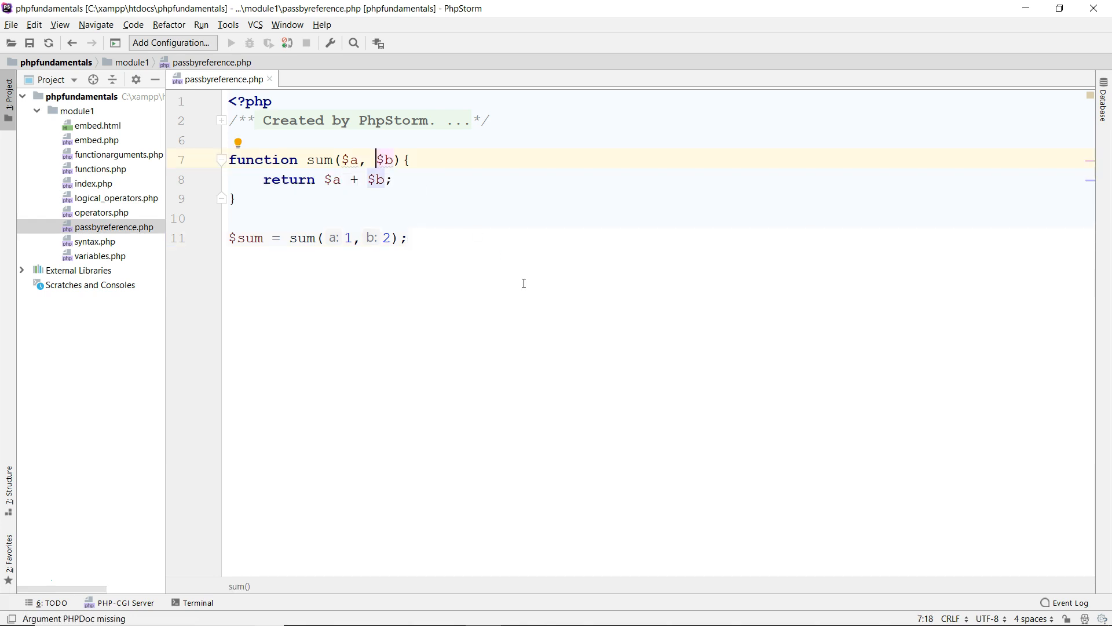
type("&")
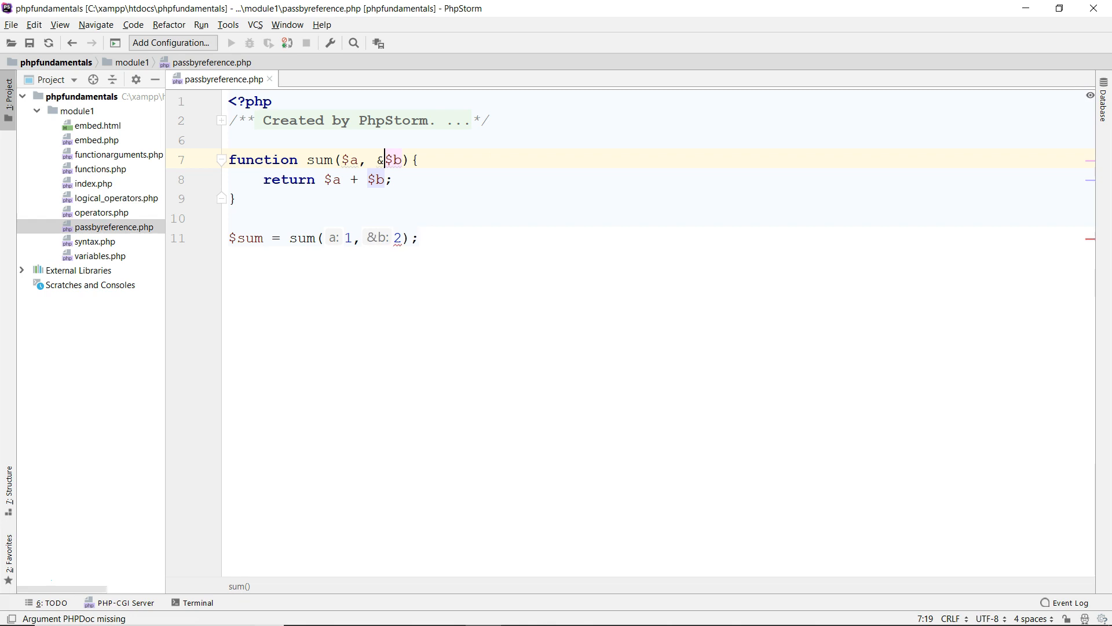
key("shift+Left")
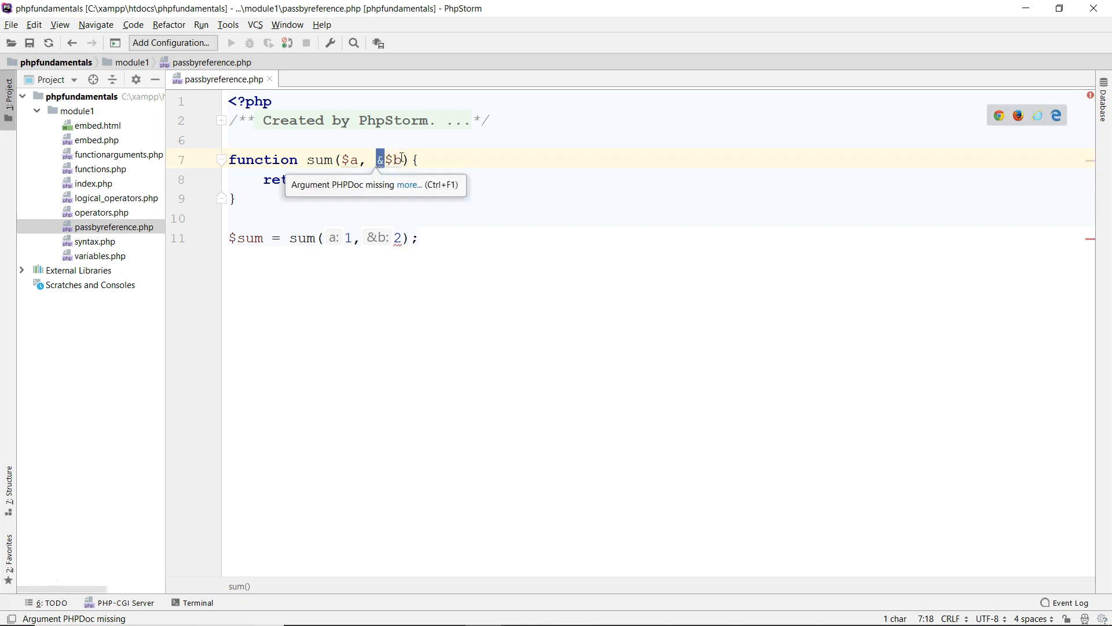
left_click(402, 159)
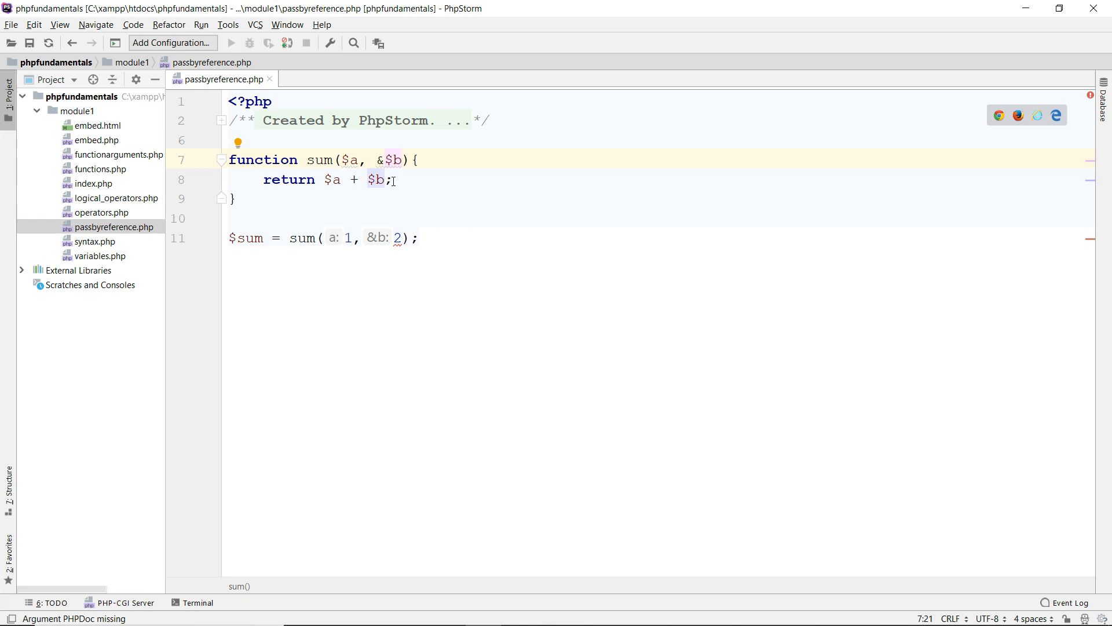
mouse_move(397, 237)
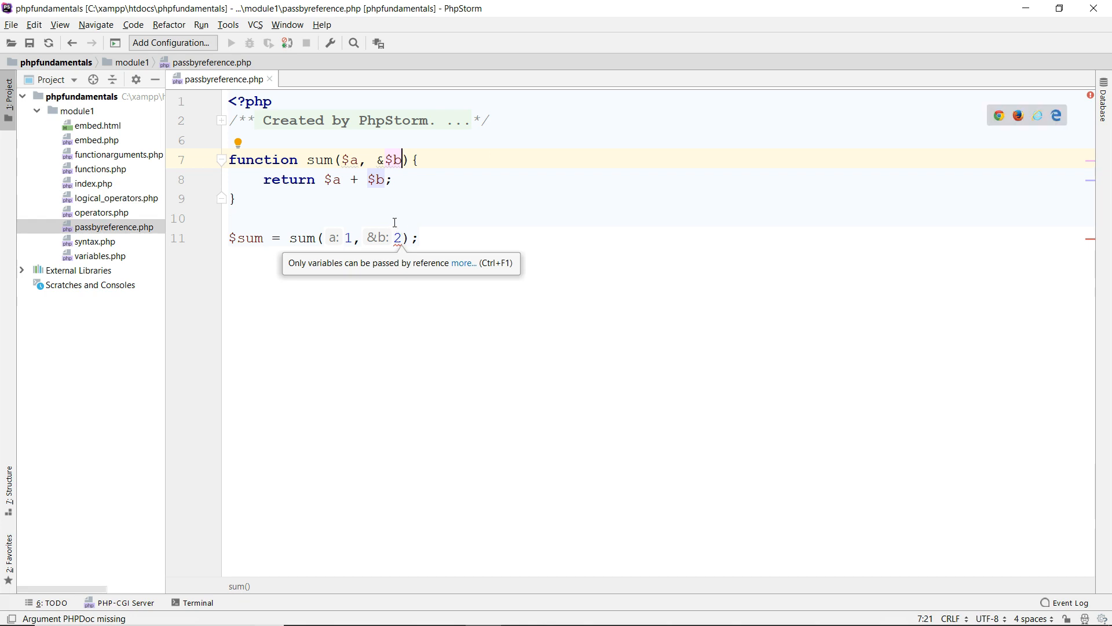
- Replace the call's second argument 2 with $num2
left_click(395, 219)
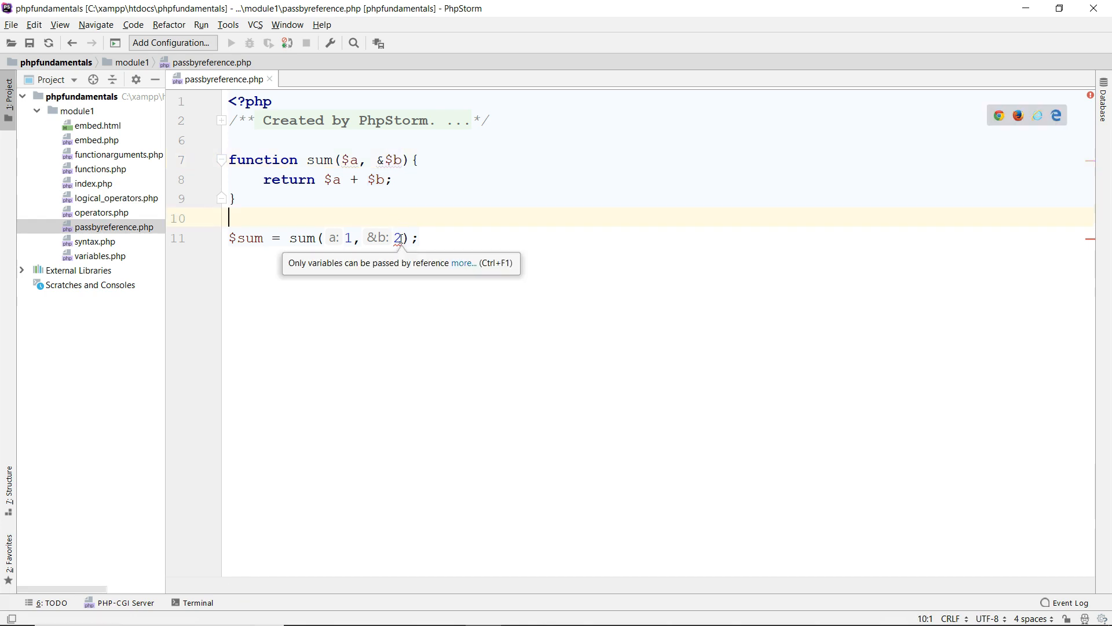
double_click(397, 238)
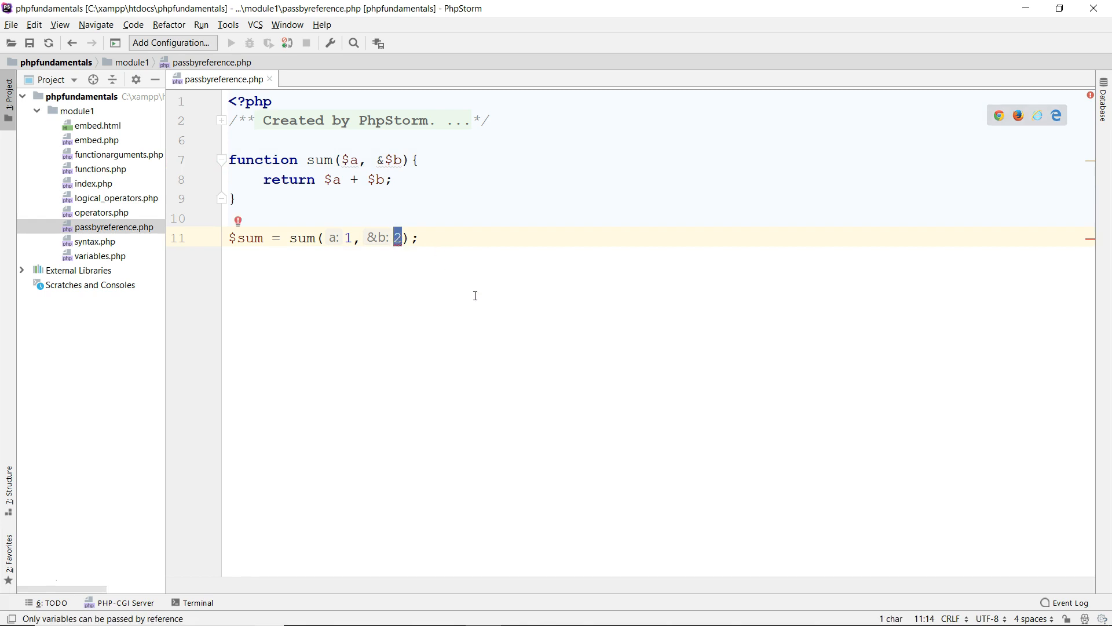
type("$")
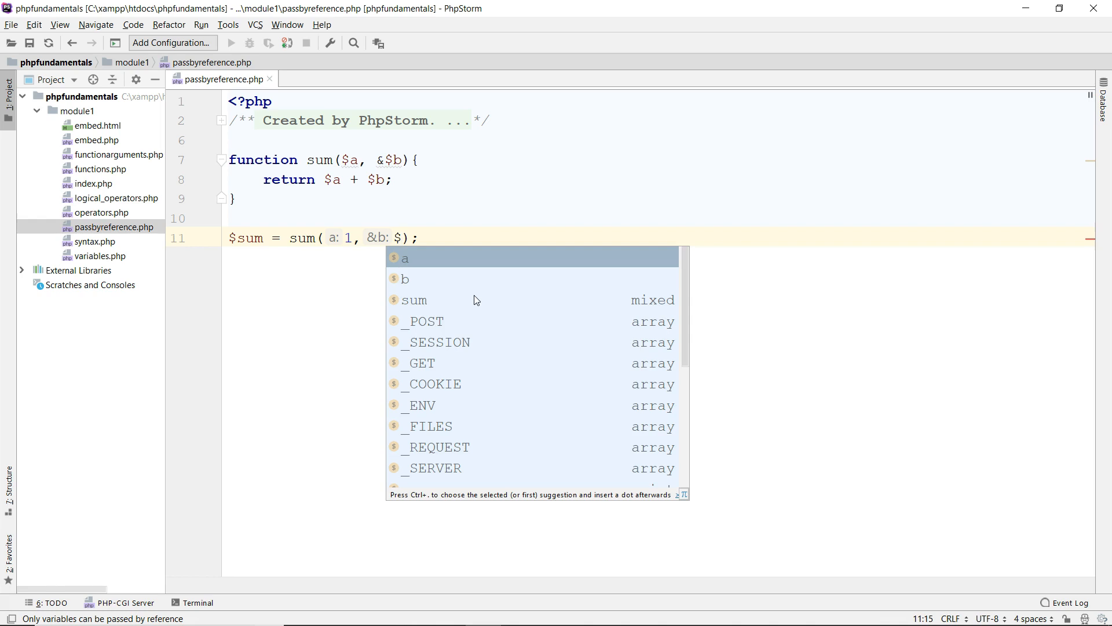
type("num2")
- Replace the call's first argument with $num1 and define $num1=2; $num2=4; on line 10
left_click(230, 217)
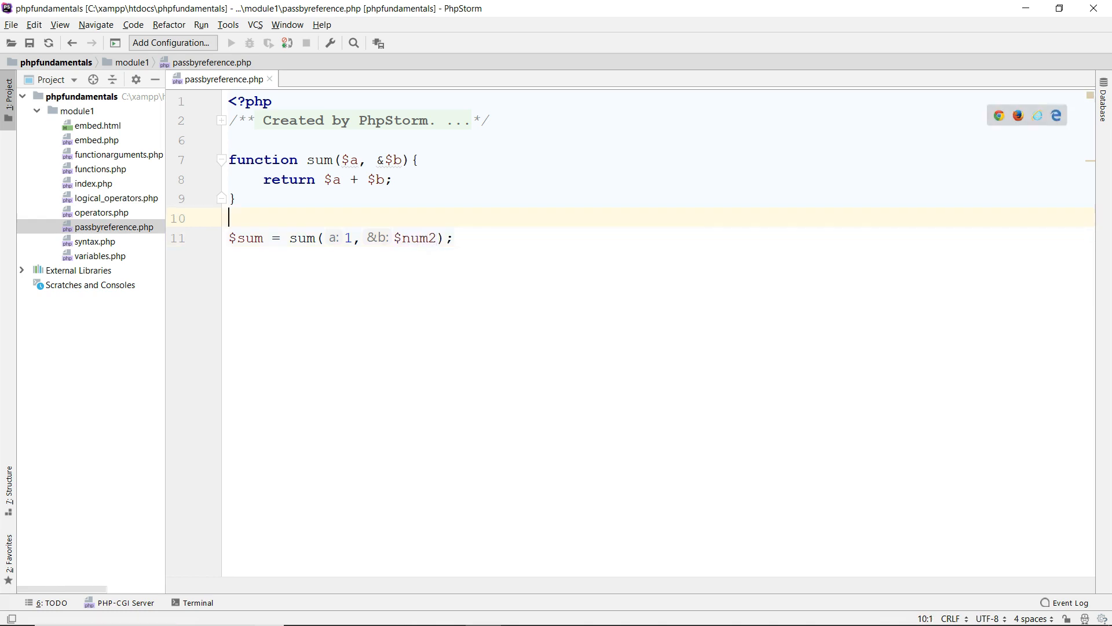
key("Down")
double_click(350, 238)
type("$num1")
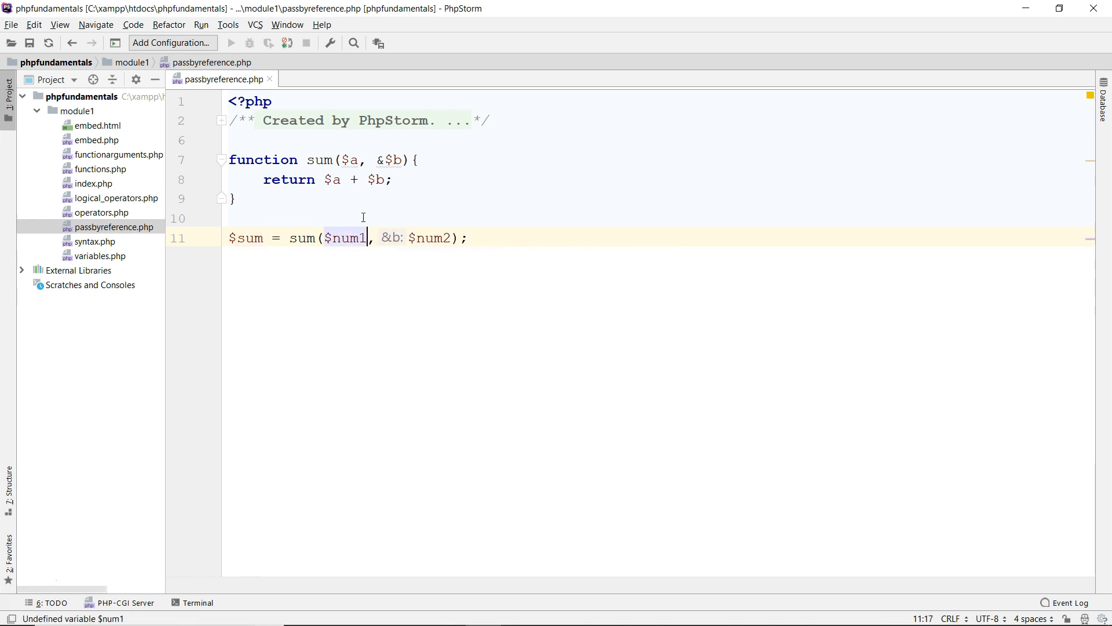
left_click(230, 218)
type("$nu")
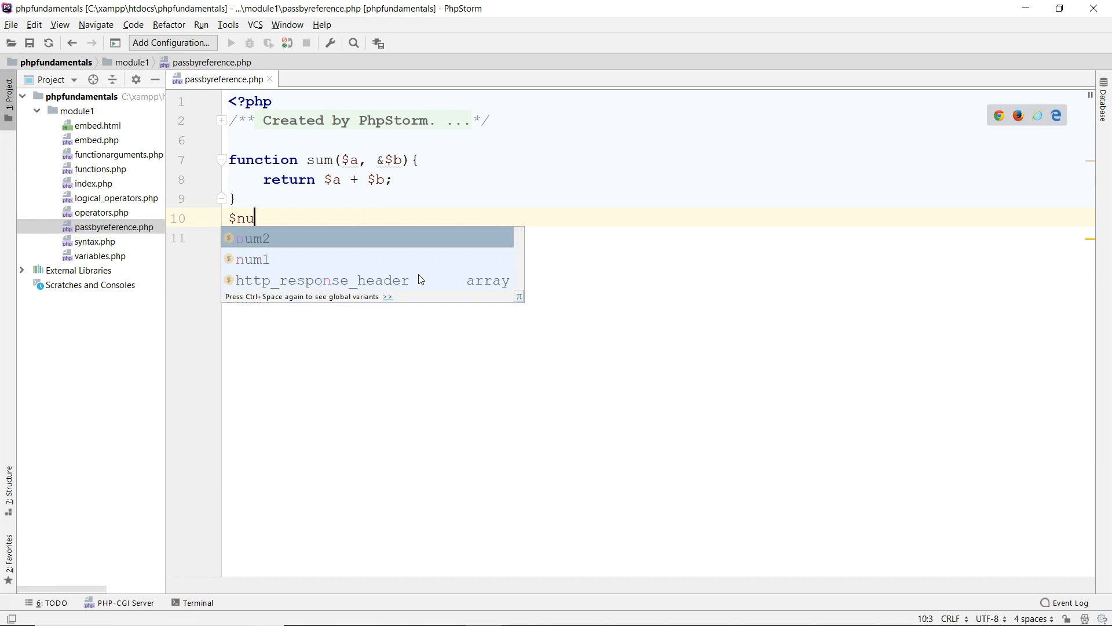
type("m1=")
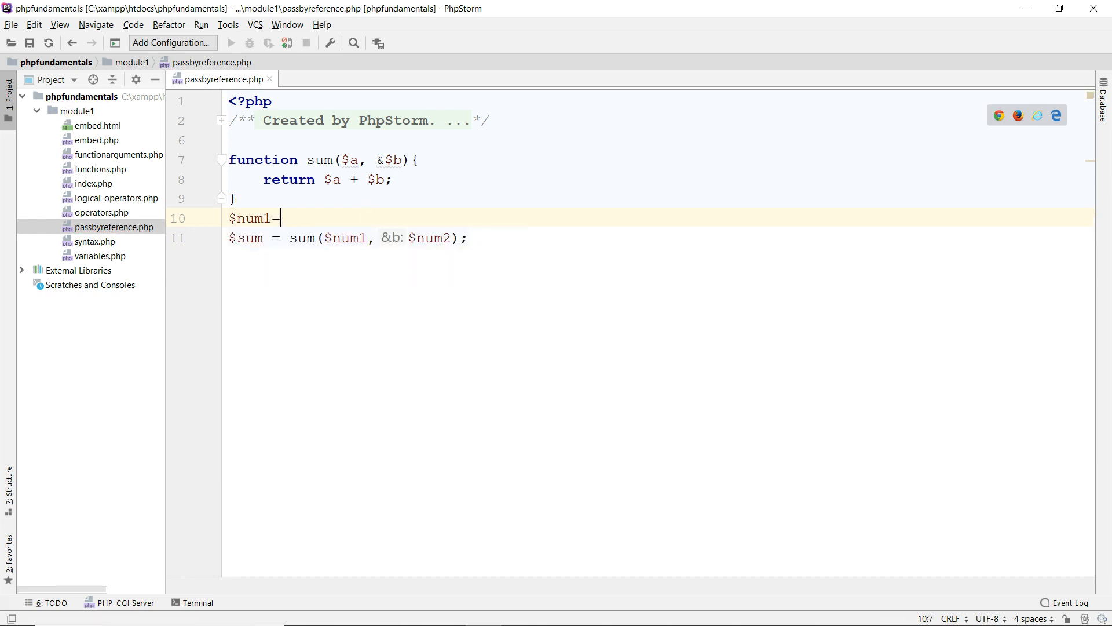
type("2;")
key("Return")
key("ctrl+z")
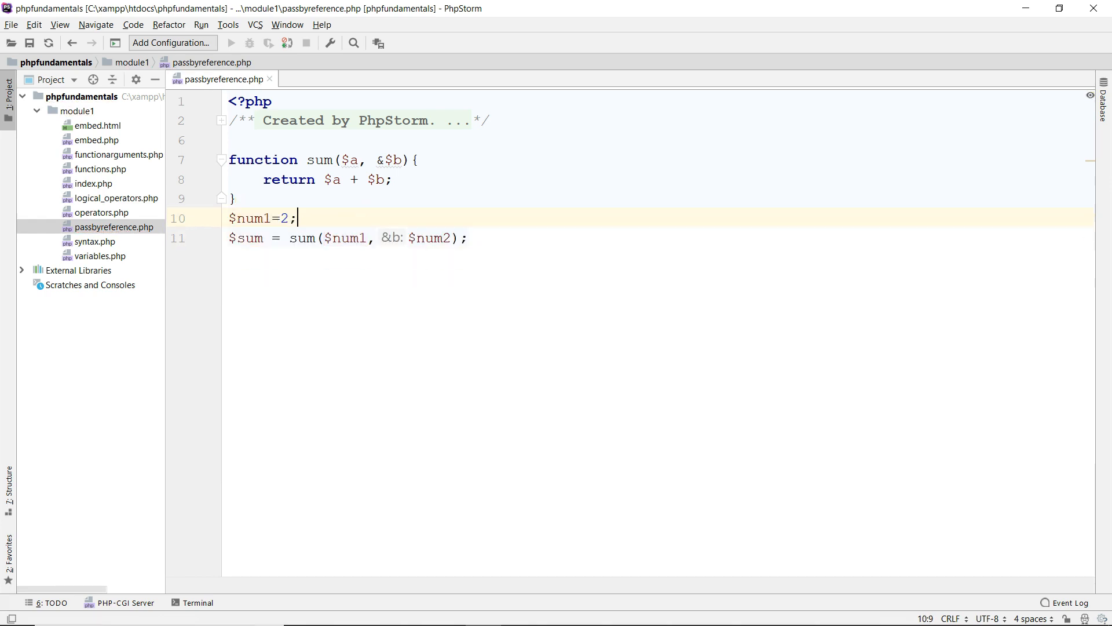
type(" $num2")
type("=4;")
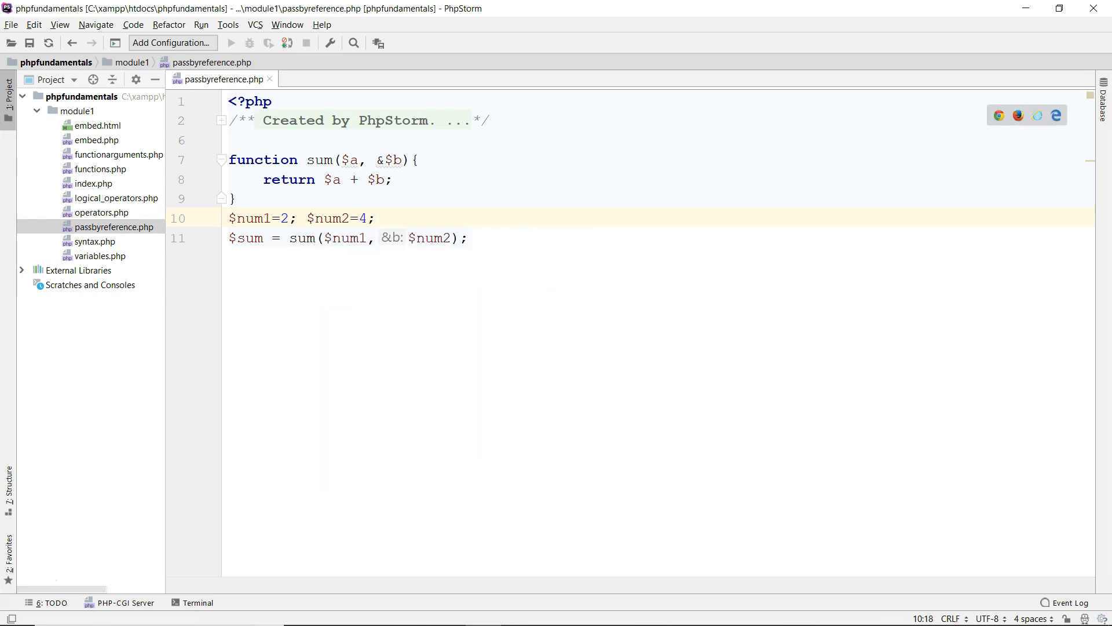
- Add echo $sum; on a new line after the sum call
key("Down")
key("End")
key("Return")
type("echo ")
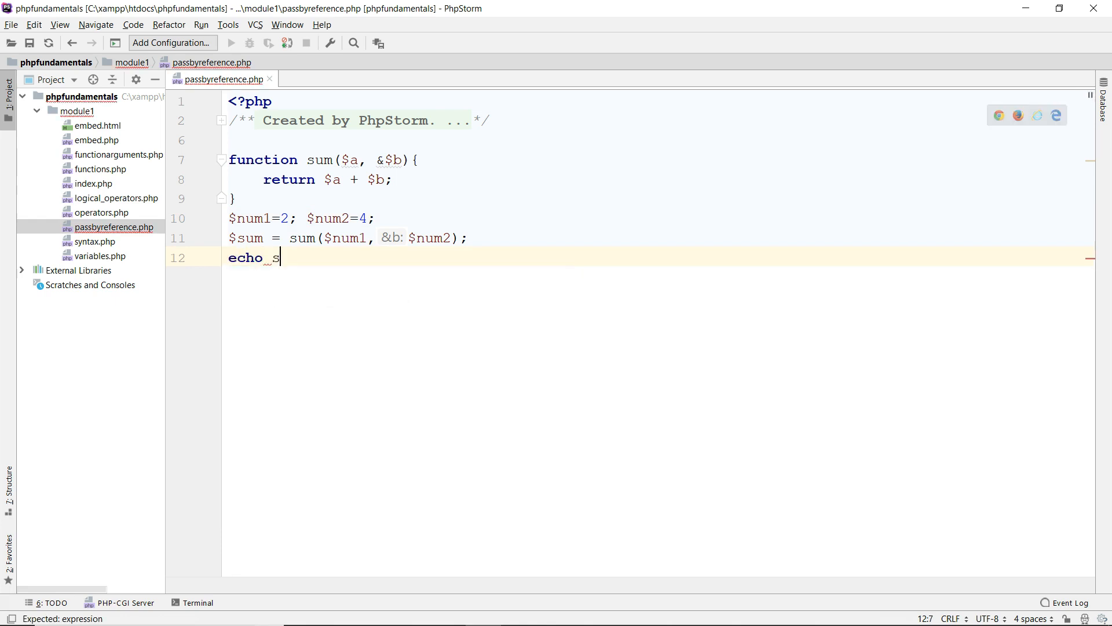
type("$sum;")
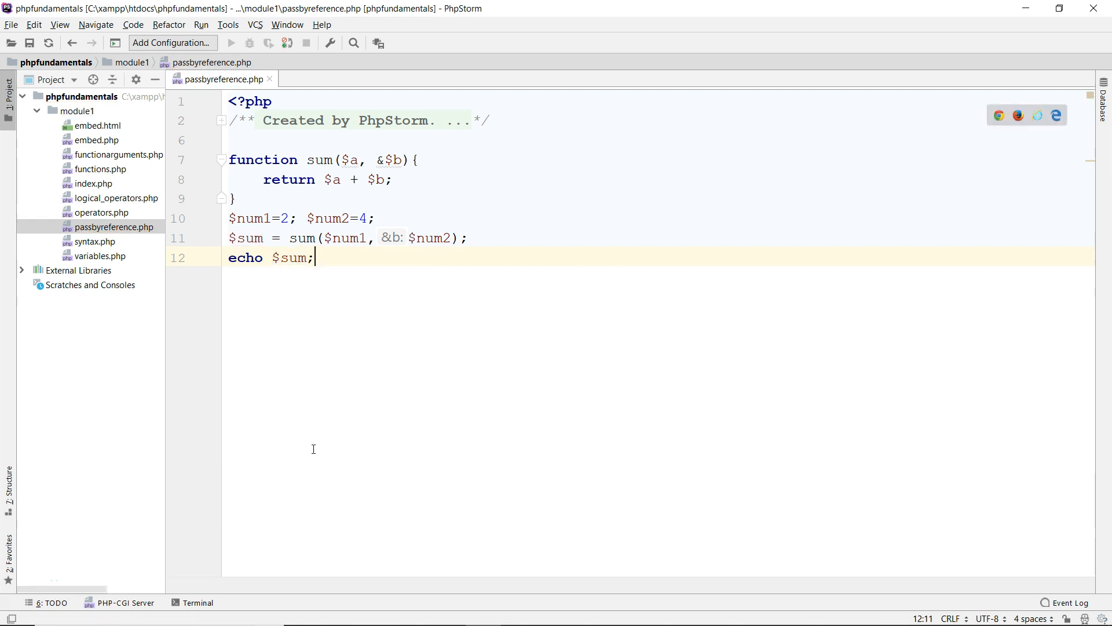
- In the terminal, cd into module1 and clear the screen with cls
left_click(198, 603)
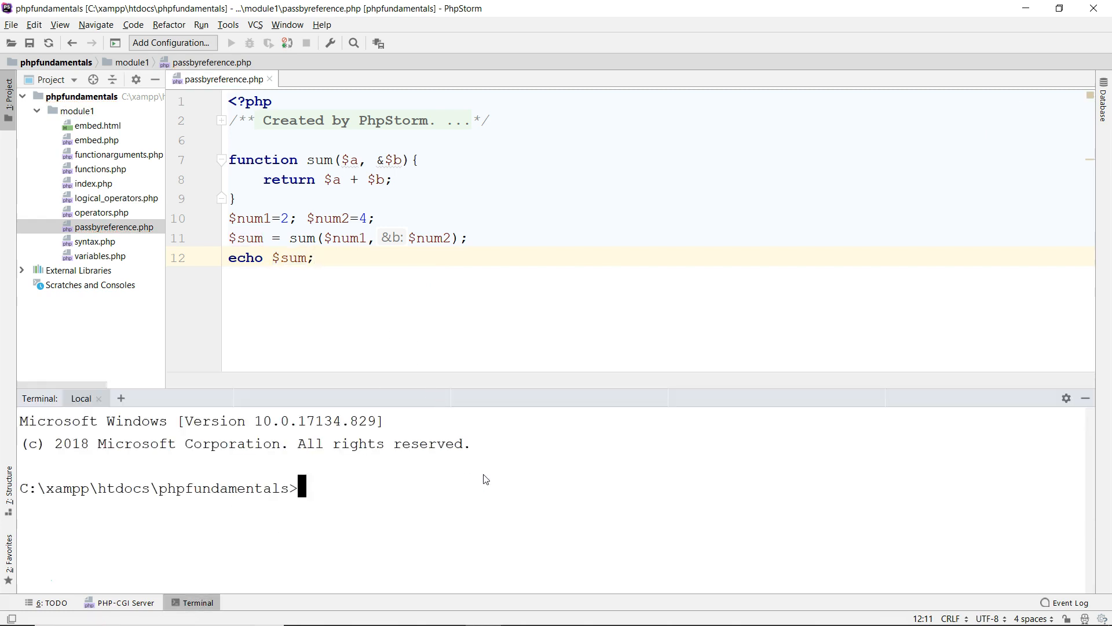
type("cd")
key("BackSpace")
key("BackSpace")
type("cd m")
type("mo")
key("BackSpace")
key("BackSpace")
type("odule1")
key("Return")
type("cl")
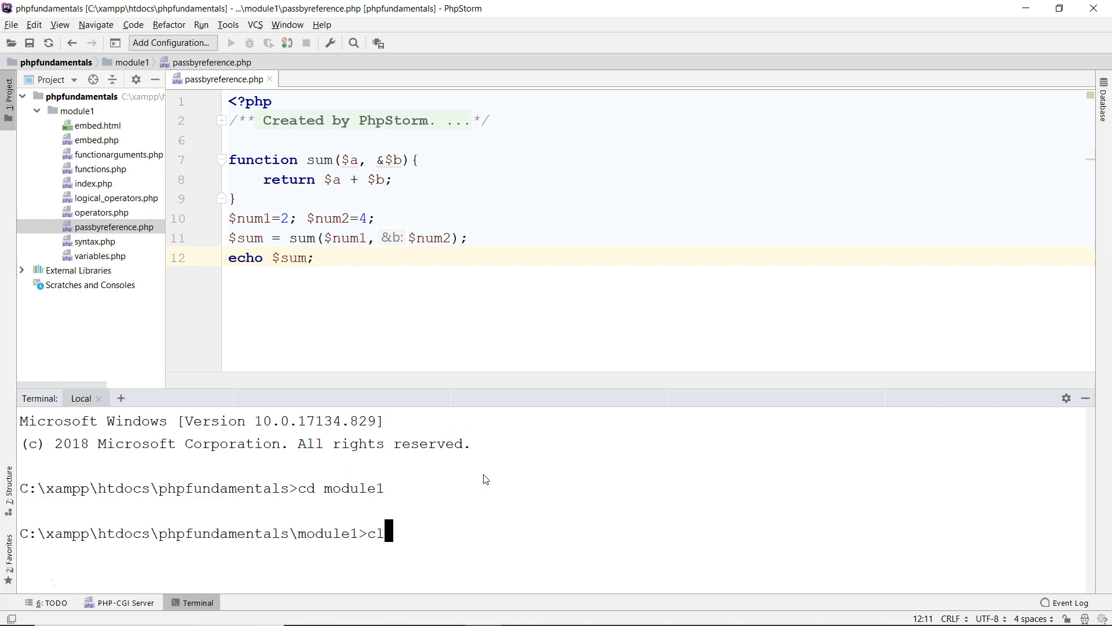
type("s")
key("Return")
type("php p")
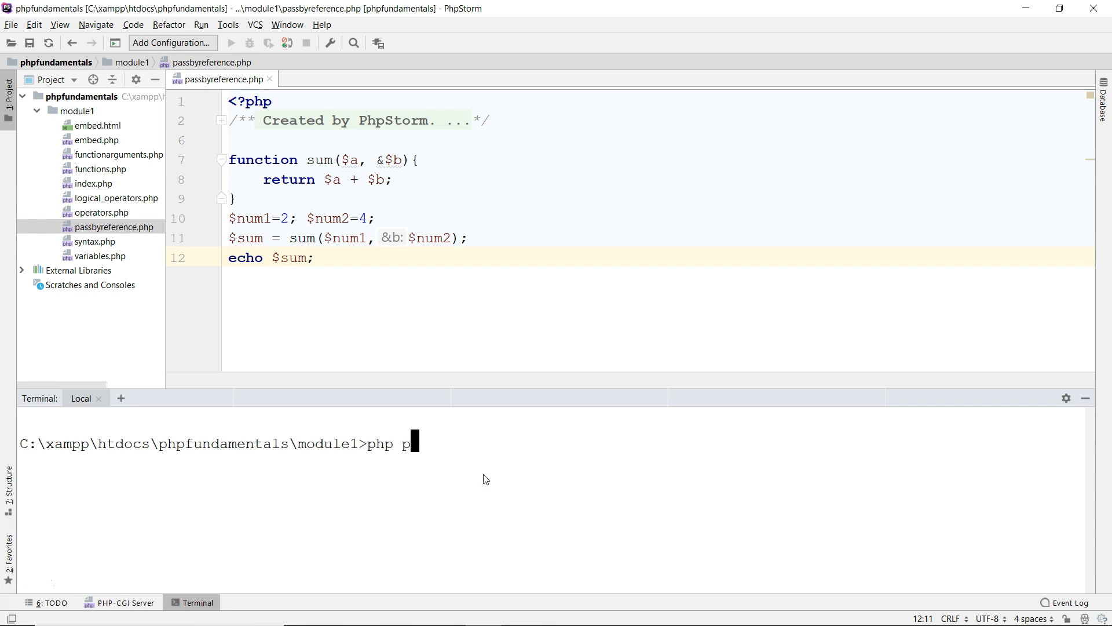
type("as")
- Run php passbyreference.php and highlight the printed result 6
key("Tab")
key("Return")
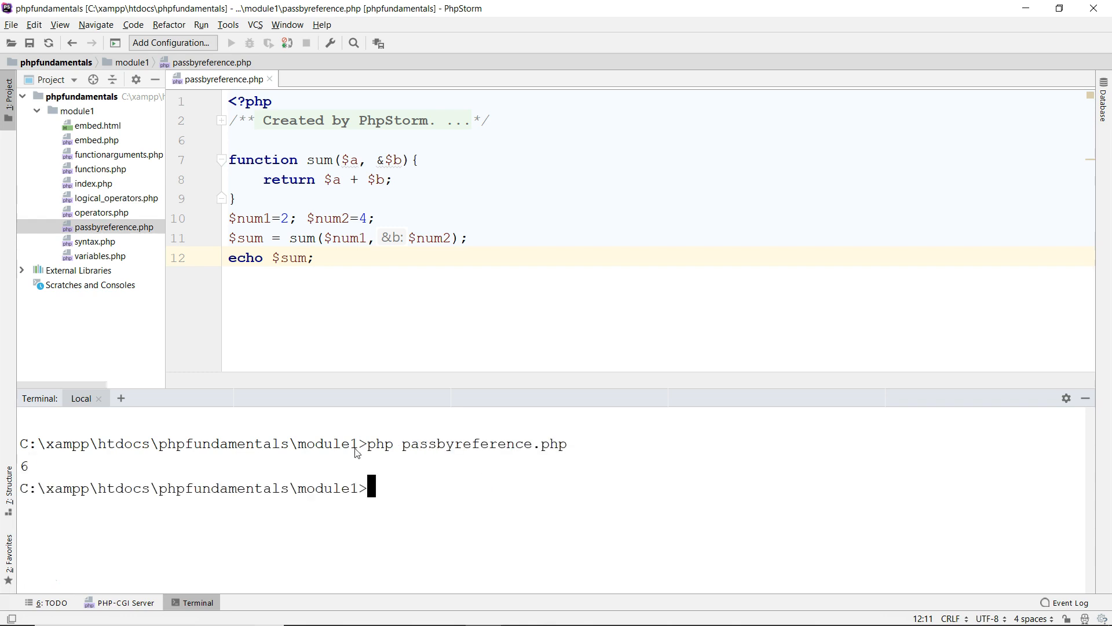
double_click(69, 465)
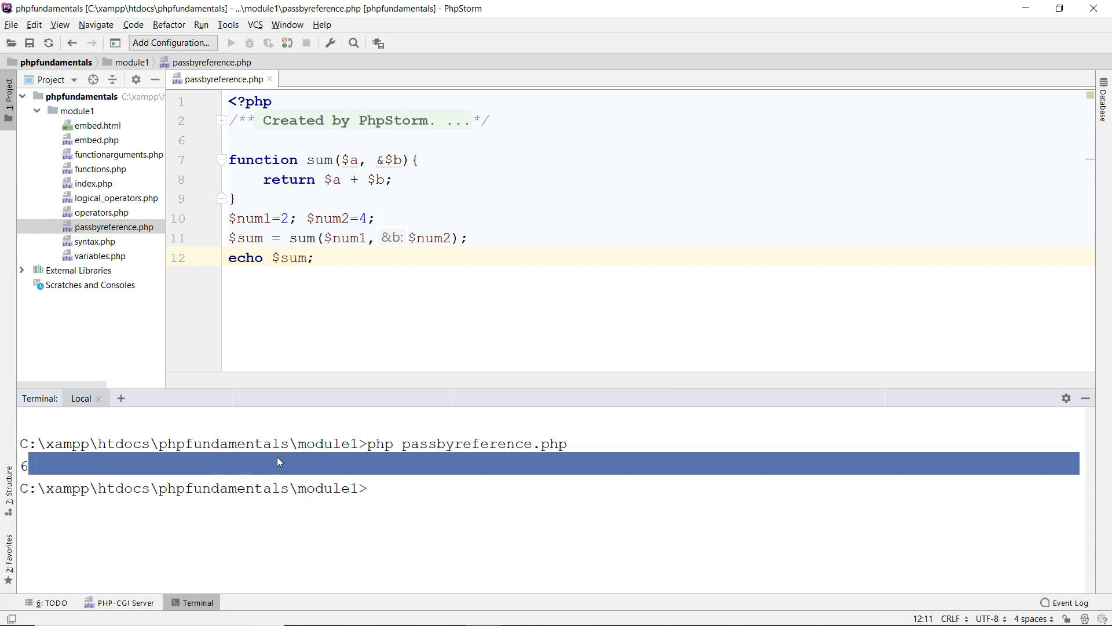
left_click(374, 487)
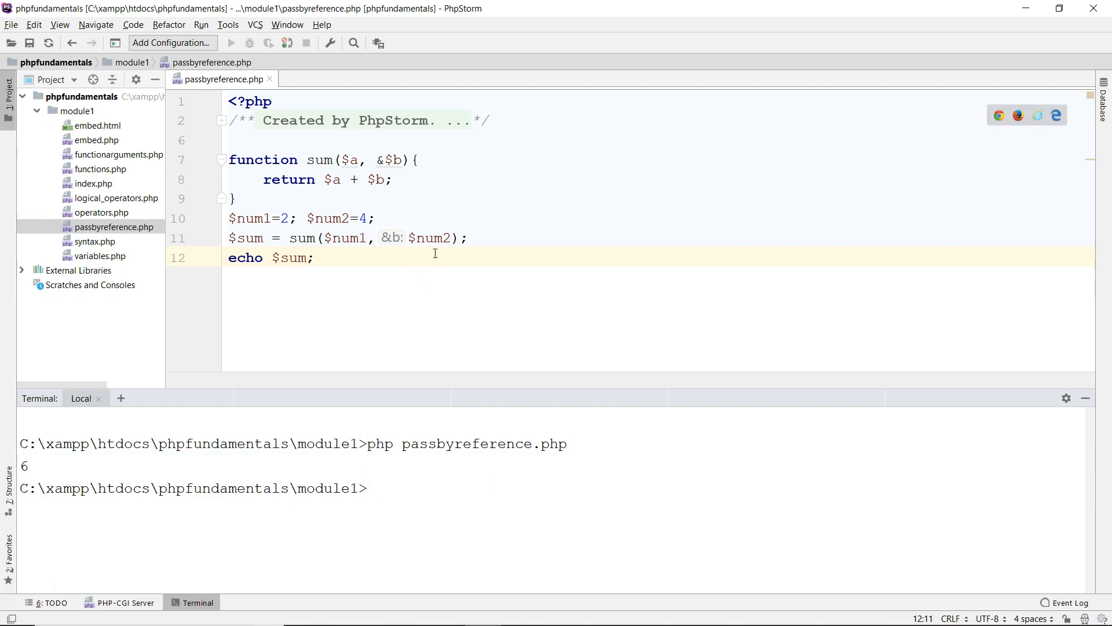
- Point out $num1/$num2 in the call against parameters $a and &$b in the signature
left_click(351, 160)
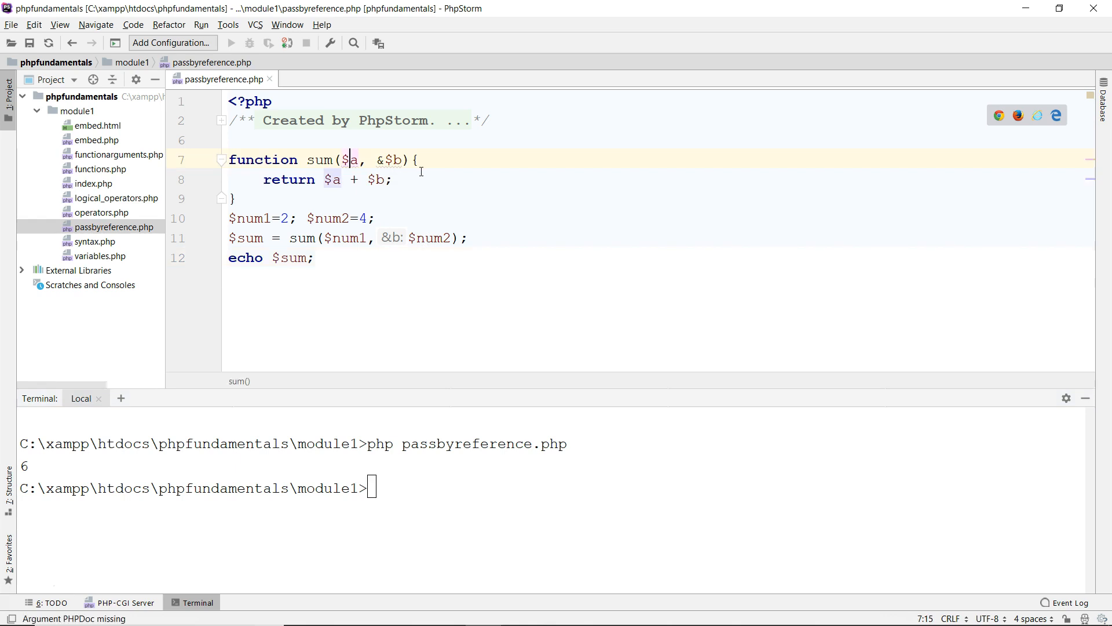
double_click(347, 238)
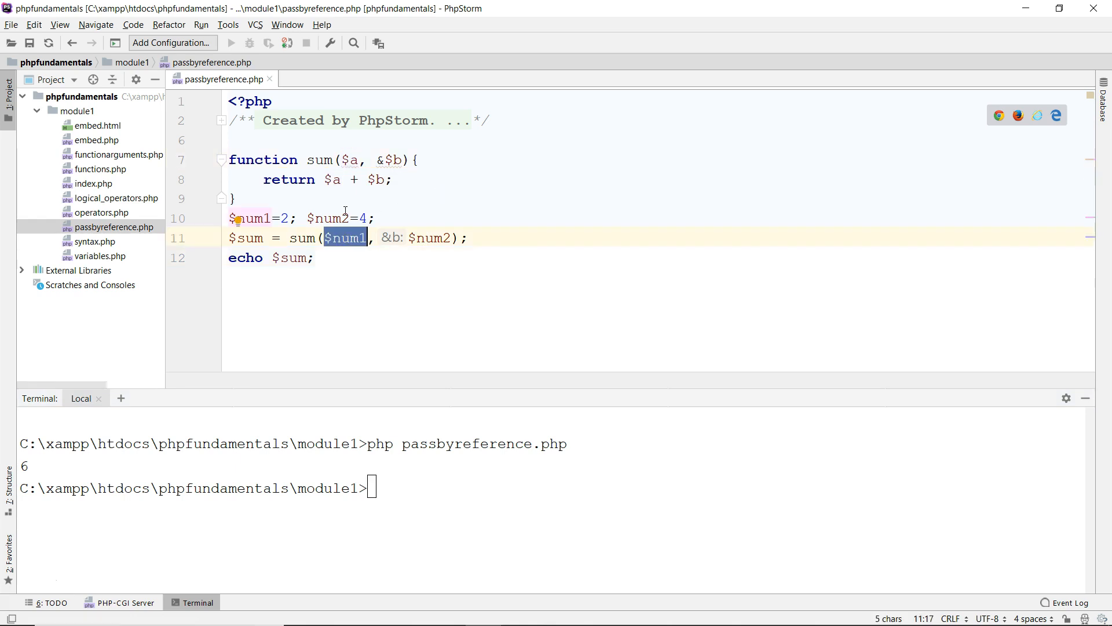
left_click(348, 160)
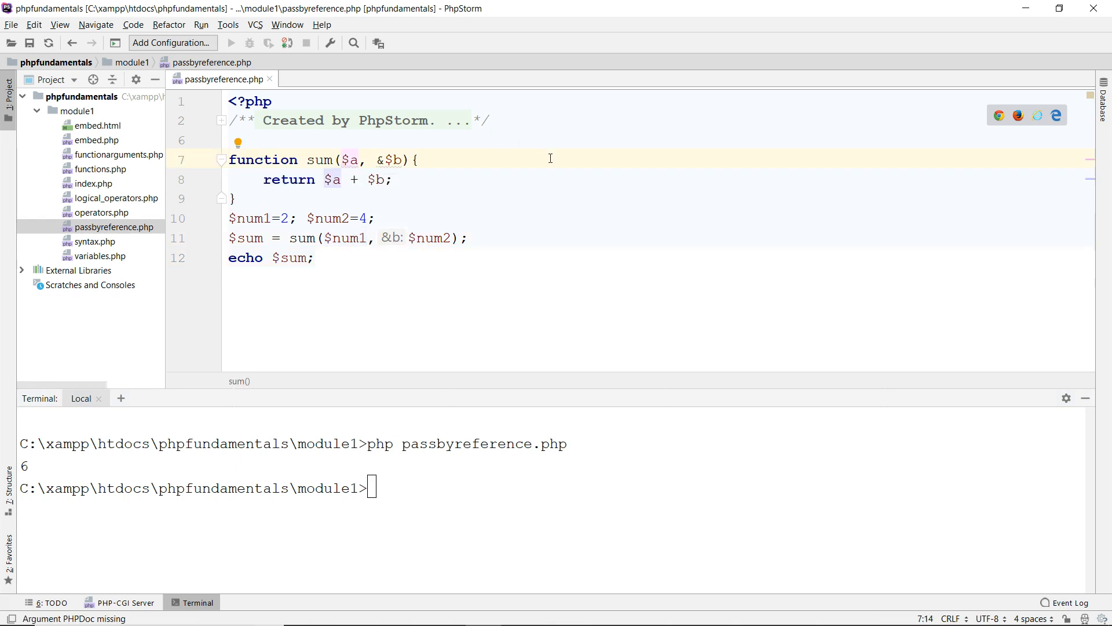
left_click(377, 161)
double_click(431, 238)
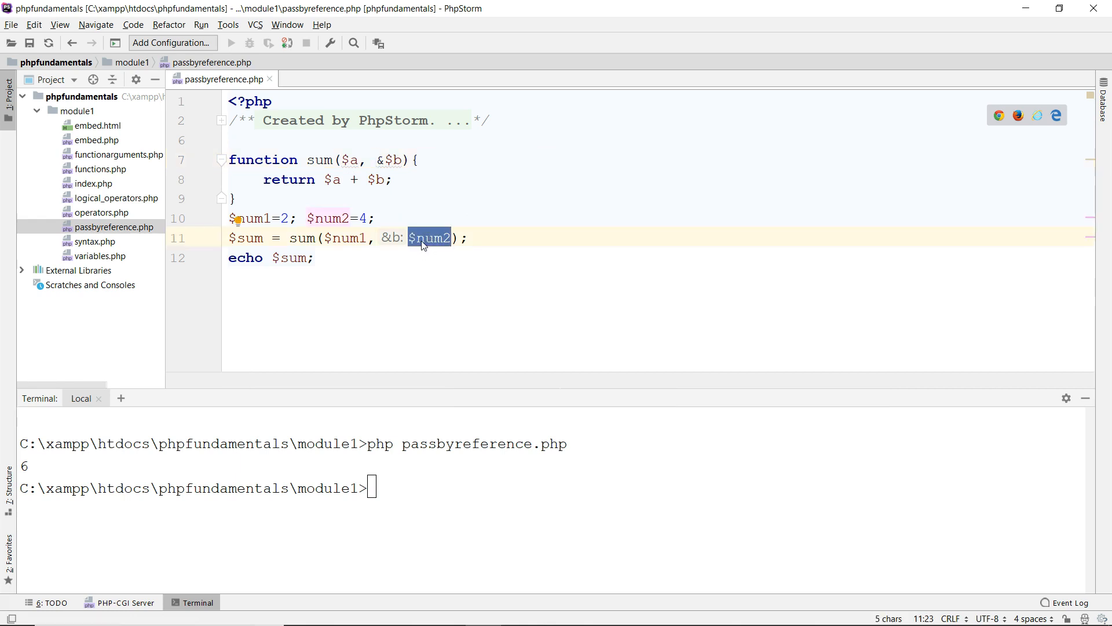
left_click(395, 161)
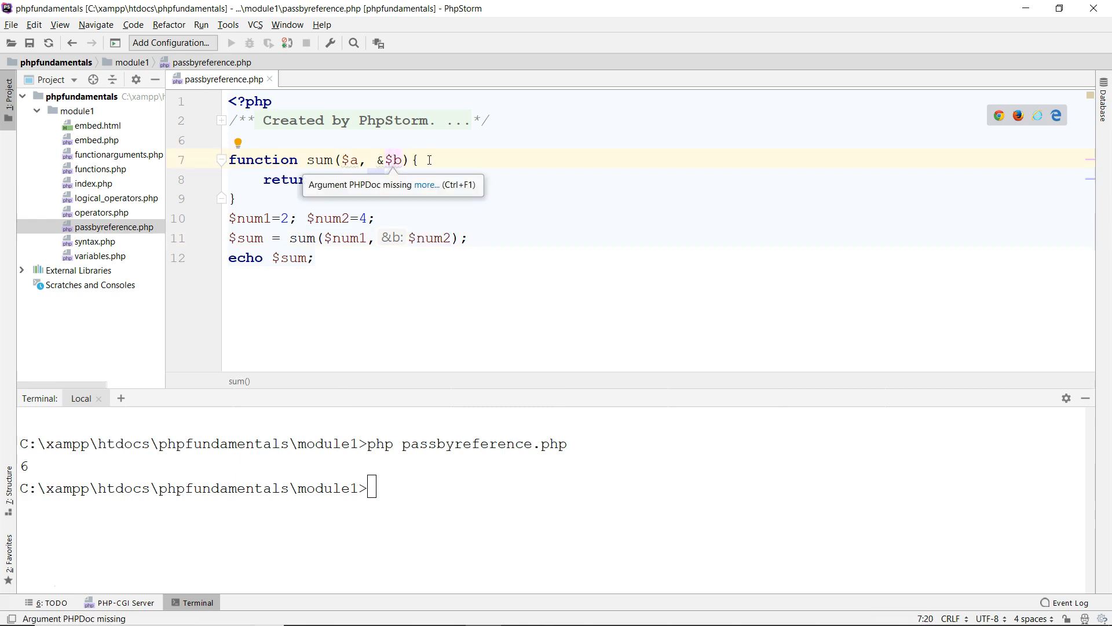
double_click(435, 238)
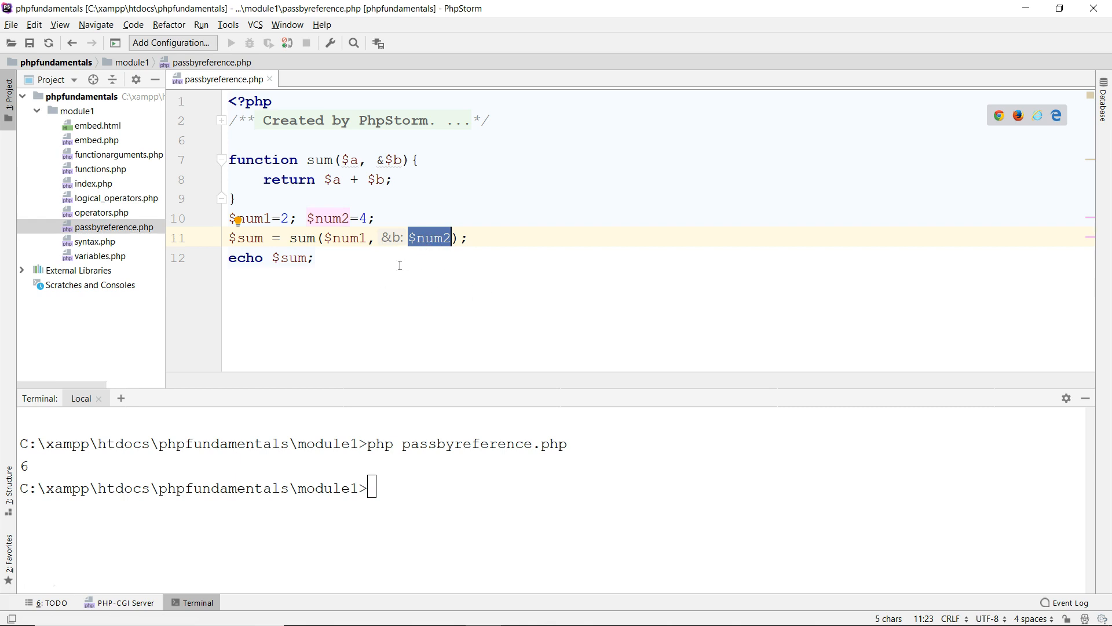
- Place the caret after the function header's opening brace
left_click(436, 163)
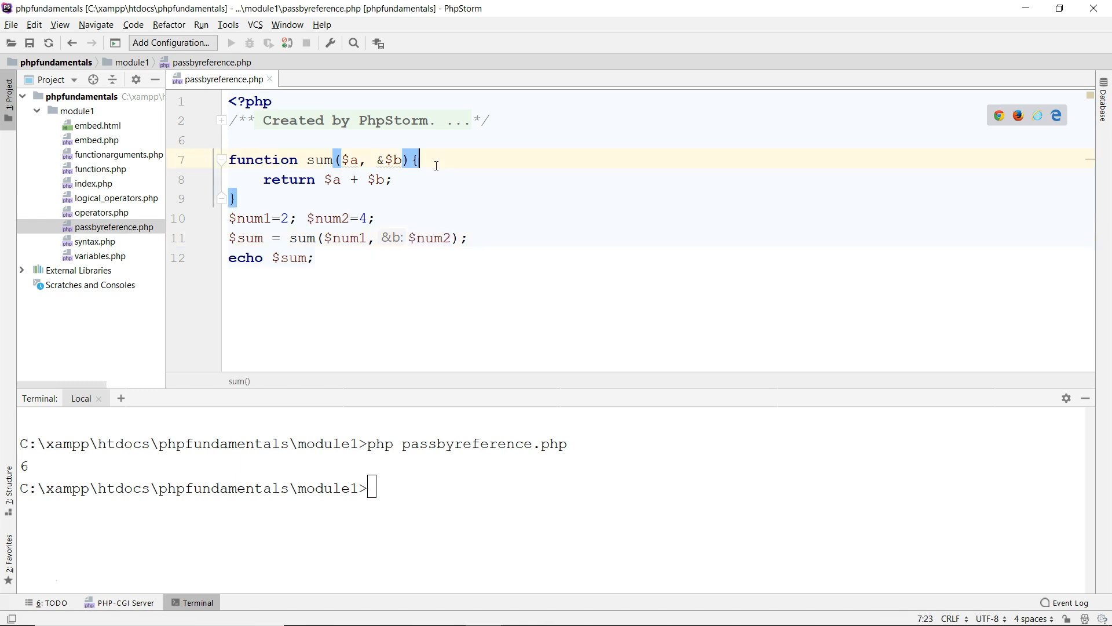
mouse_move(351, 160)
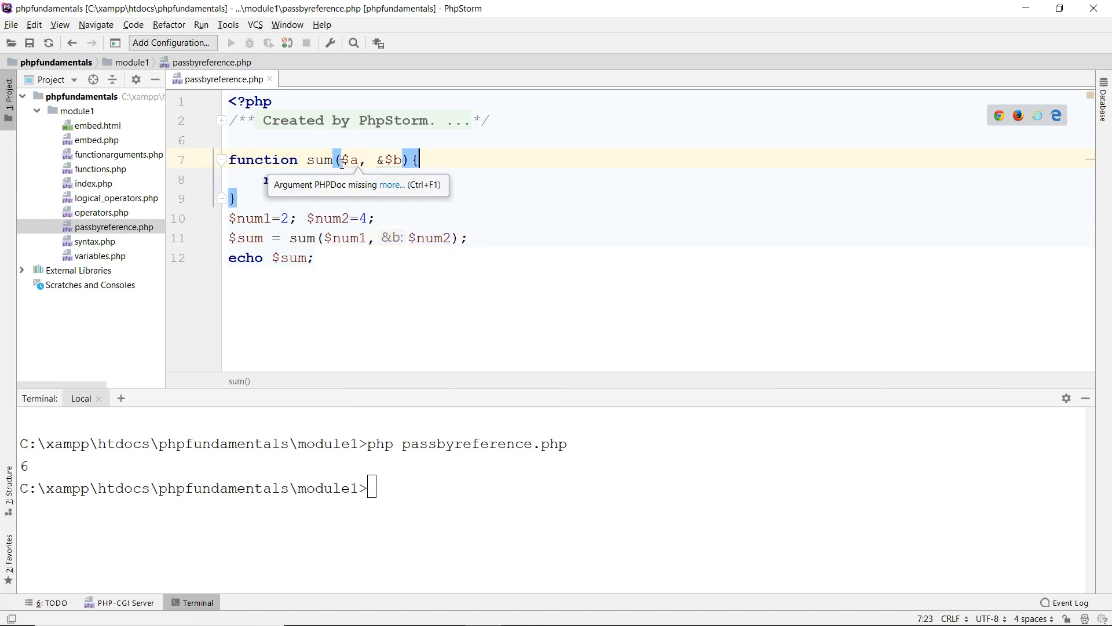
- Insert $a = 5; $b = 1; at the top of sum's body
key("Return")
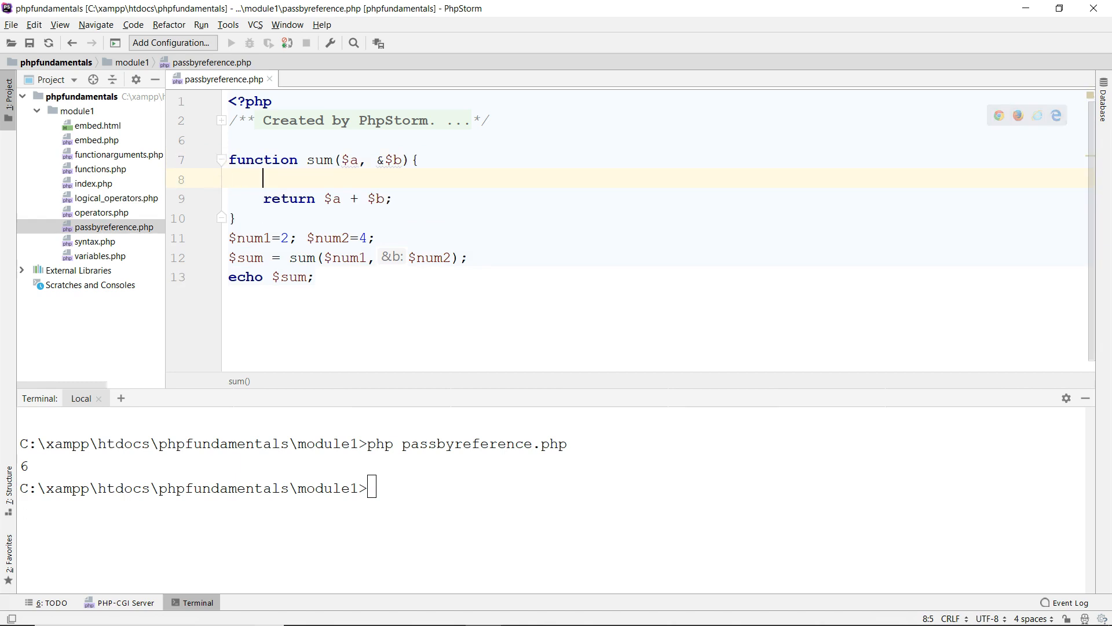
type("$a")
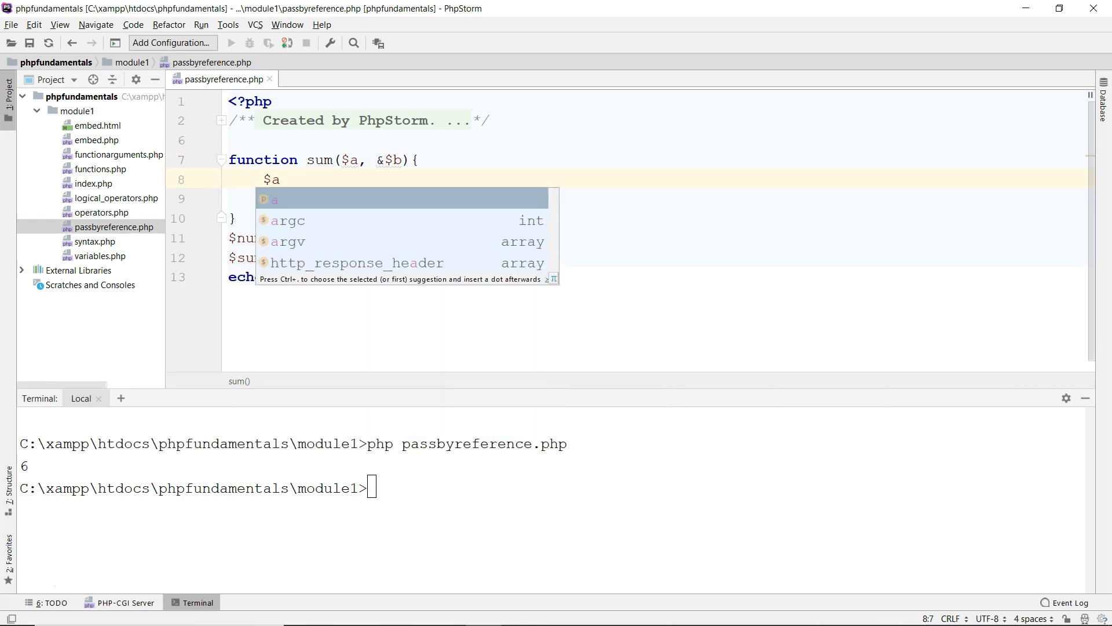
type(" =")
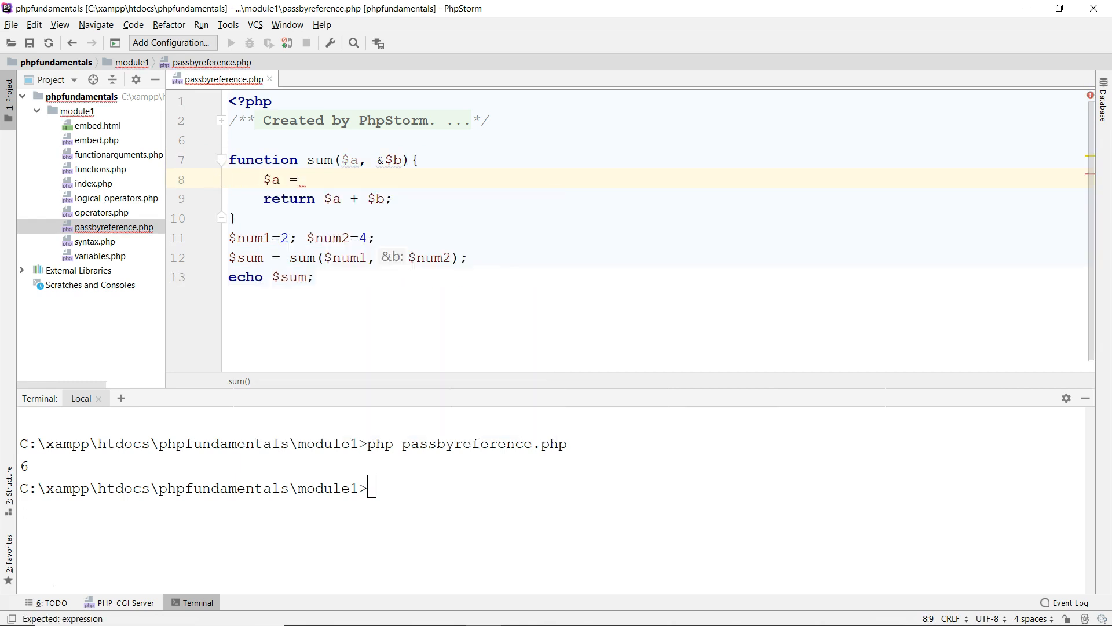
type(" 5;")
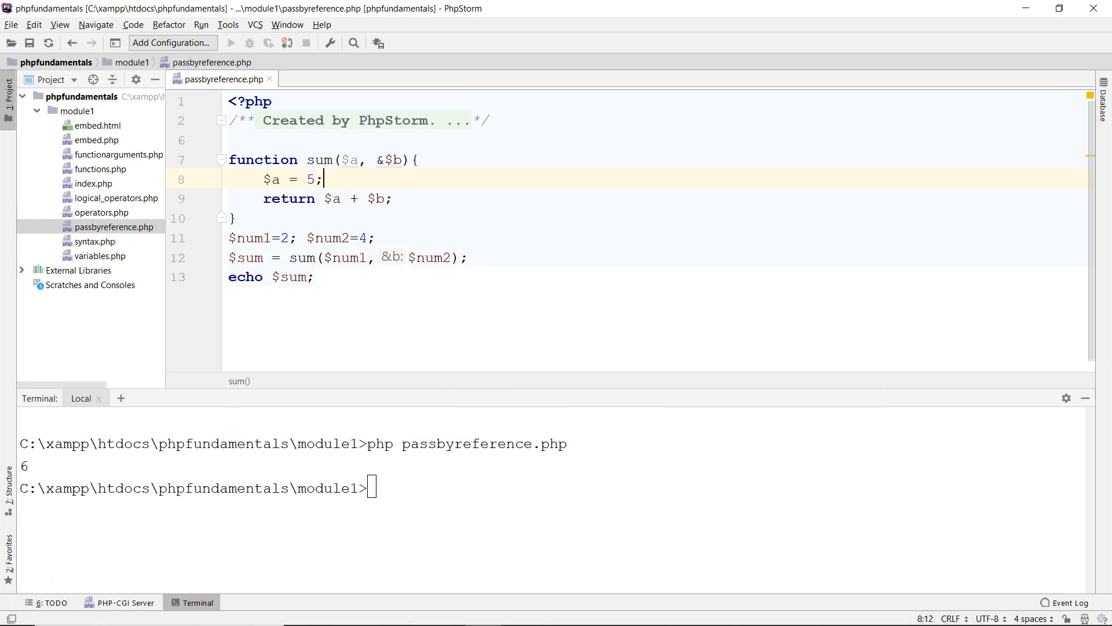
type(" $b")
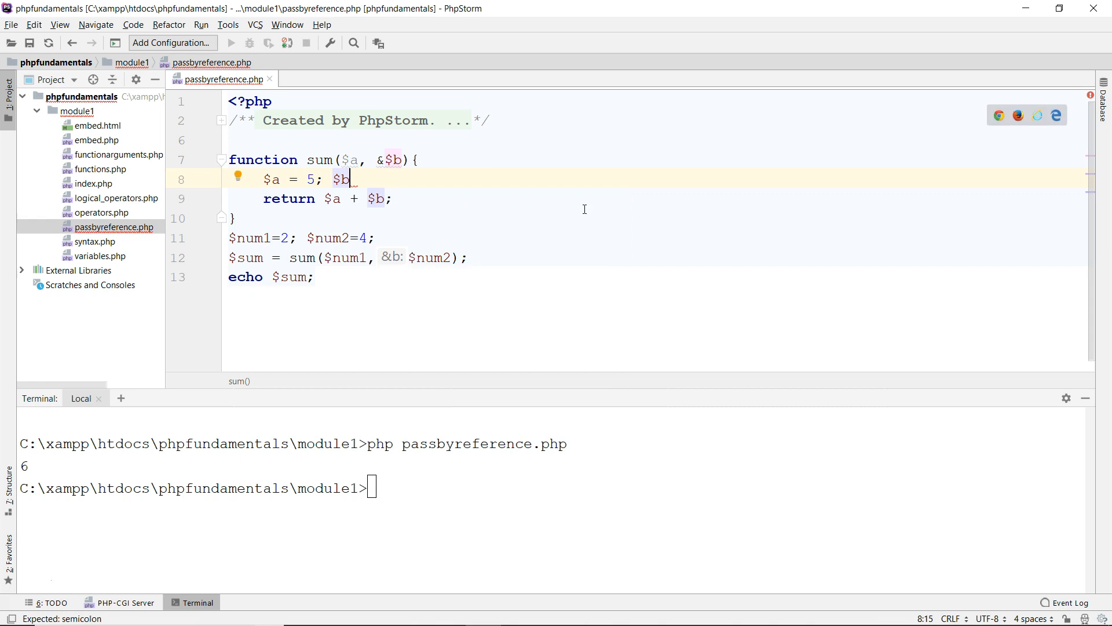
type(" = ")
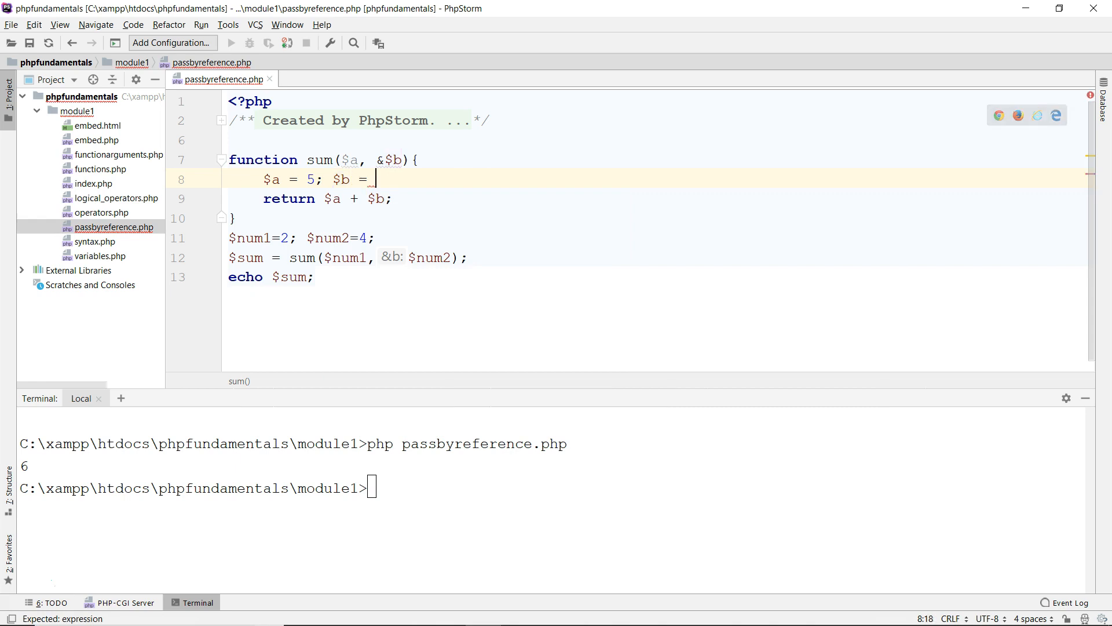
type("1;")
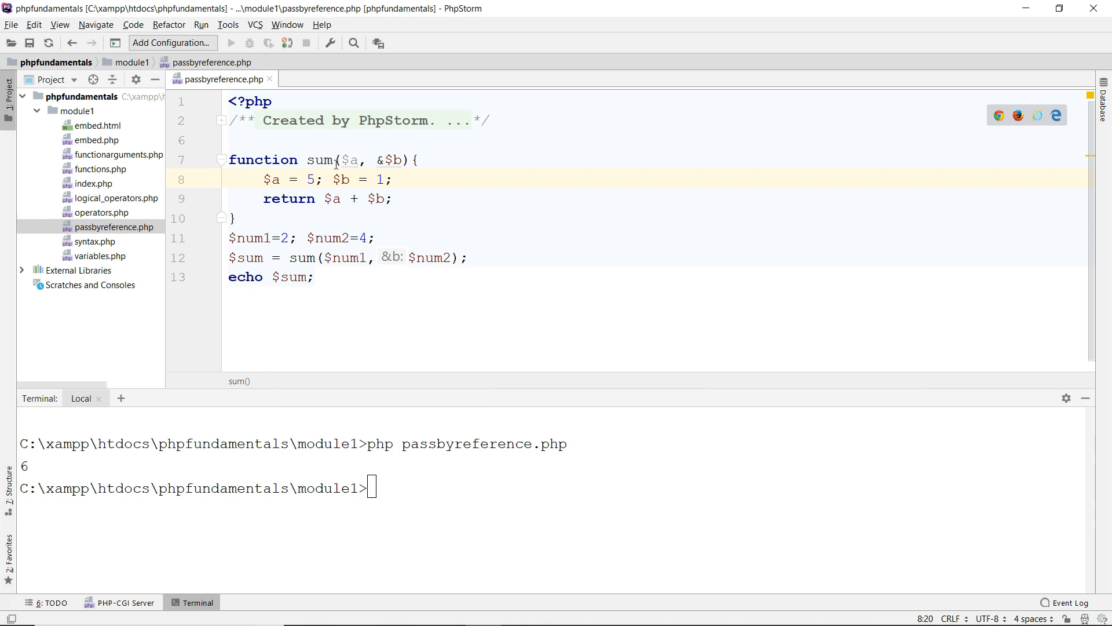
left_click(340, 141)
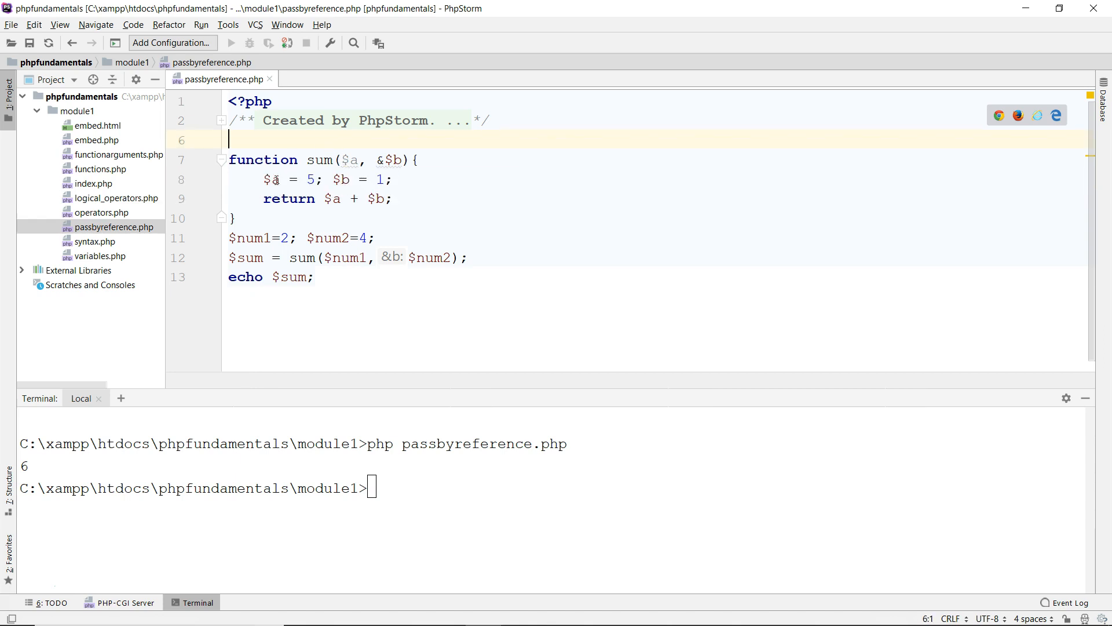
left_click(304, 179)
- Change the assignment to $b = 10; inside sum
left_click(383, 179)
type("0")
left_click(409, 199)
left_click(416, 303)
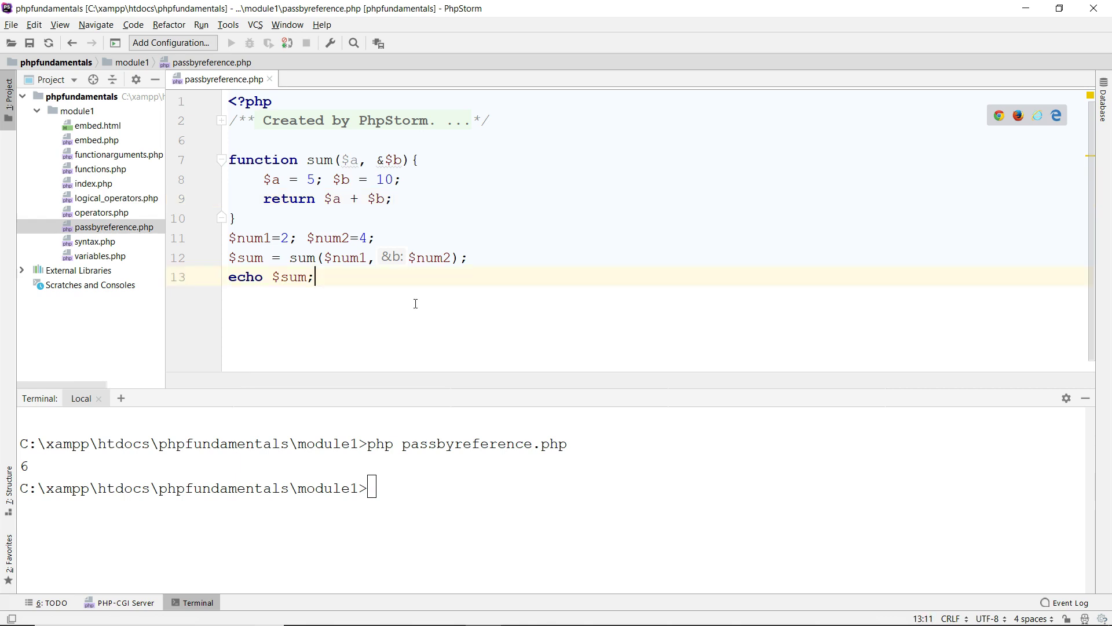
- Clear the terminal and rerun php passbyreference.php, which now prints 15
left_click(464, 497)
type("cls")
key("Return")
key("Up")
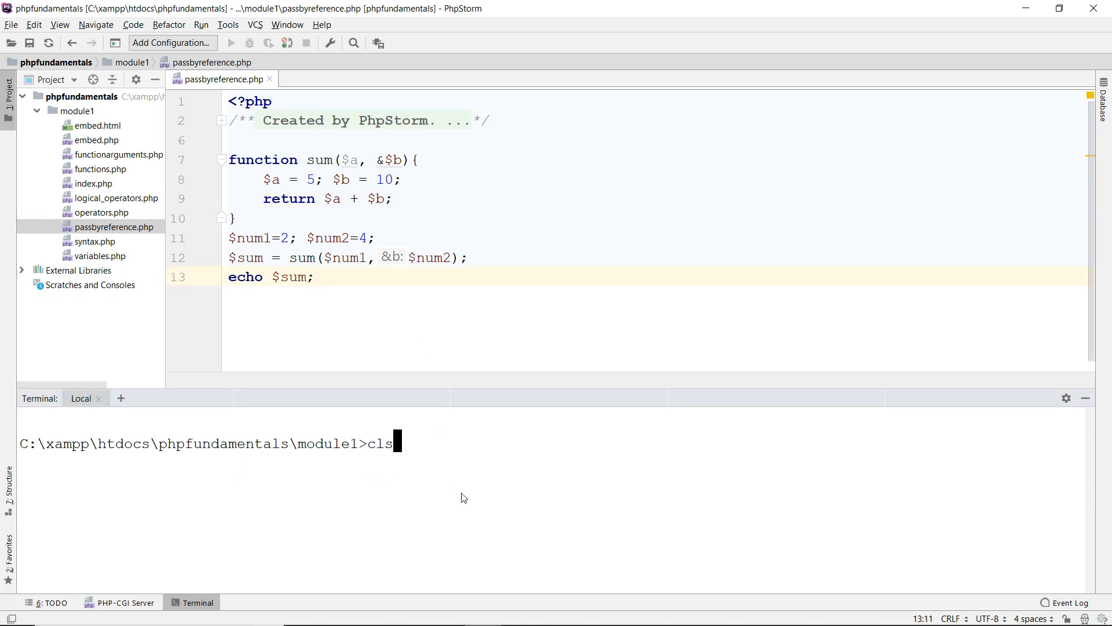
key("Up")
key("Return")
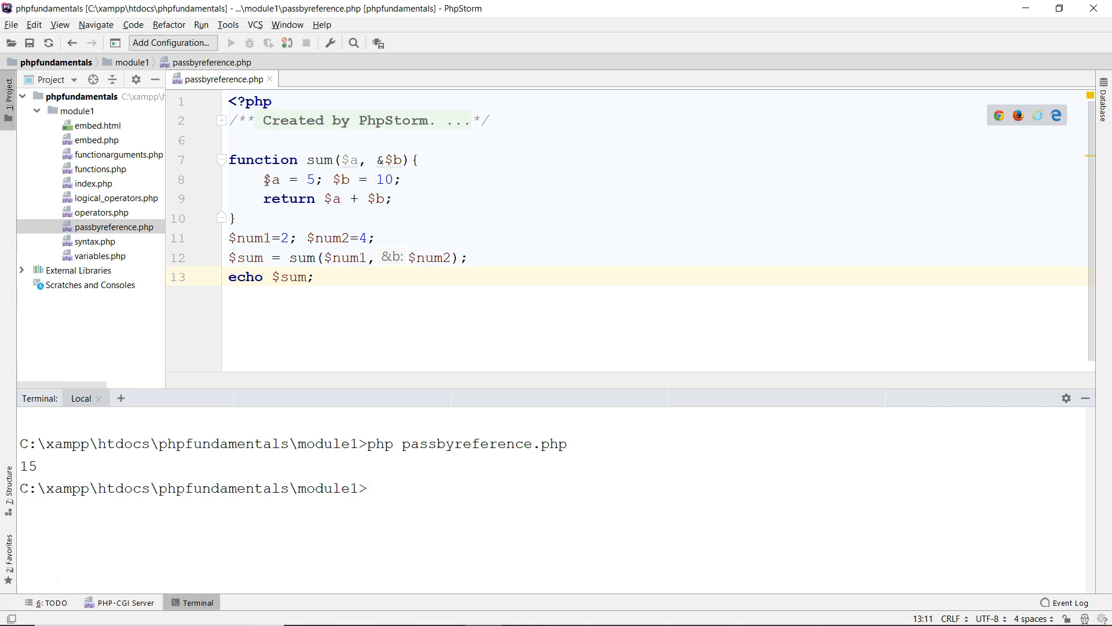
left_click(403, 179)
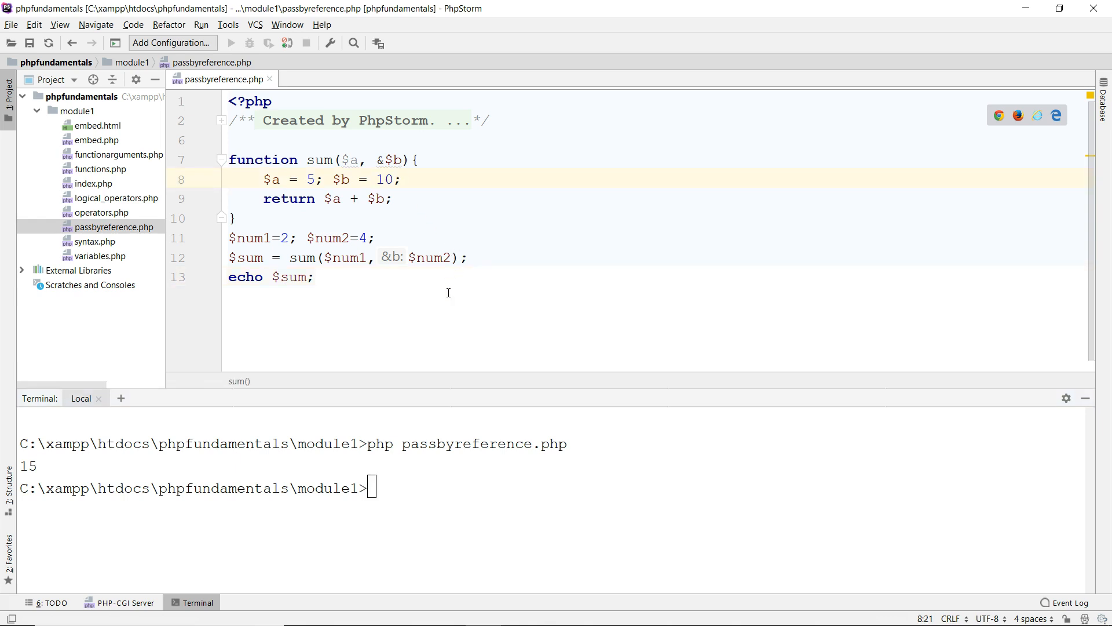
left_click(346, 280)
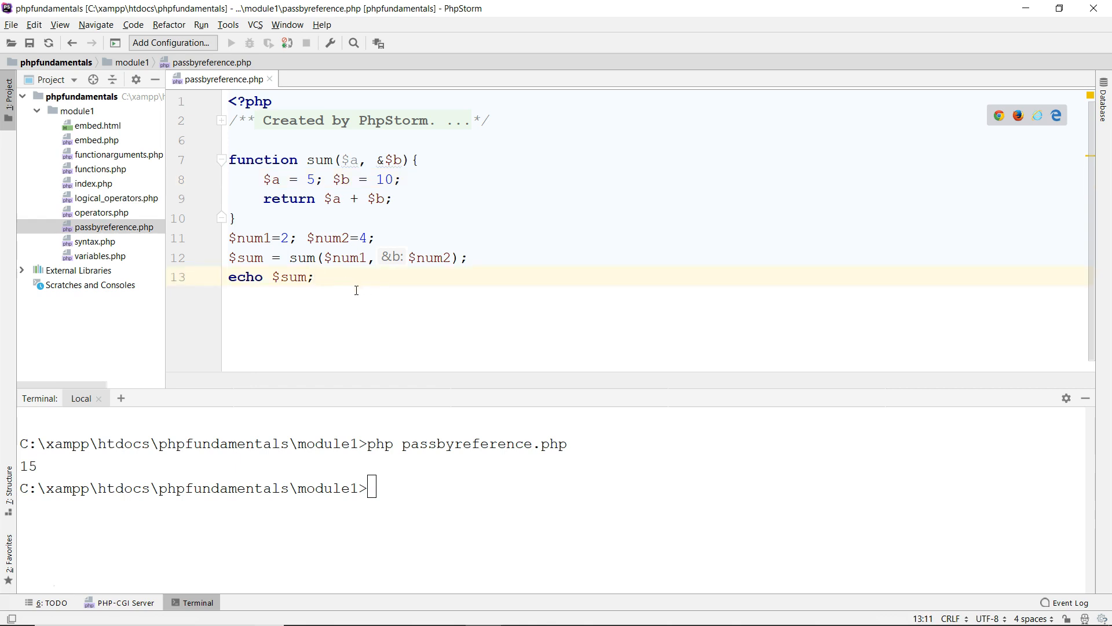
- Add echo "\n"; and echo "a: " . $a; after echo $sum
key("Return")
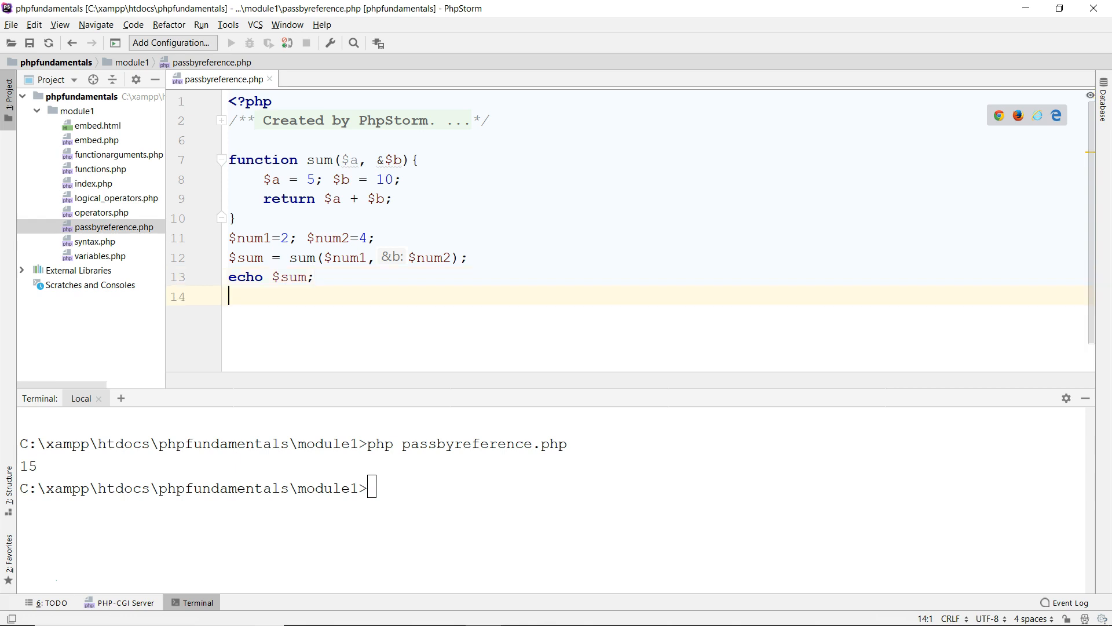
type("ecjp")
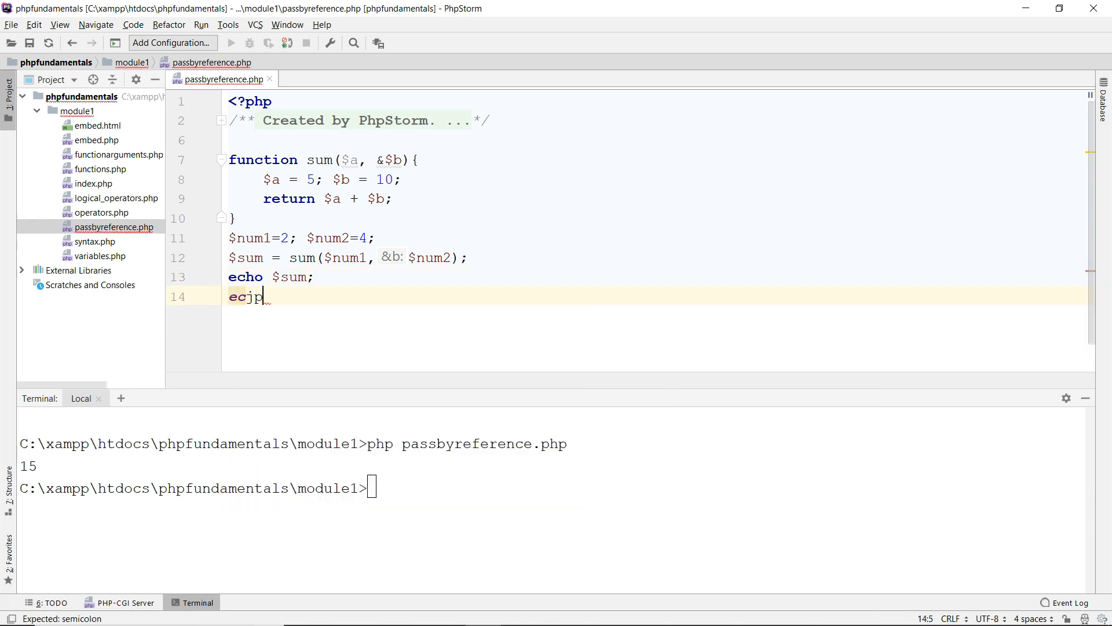
key("BackSpace")
key("BackSpace")
type("ho")
type(" \"\\n")
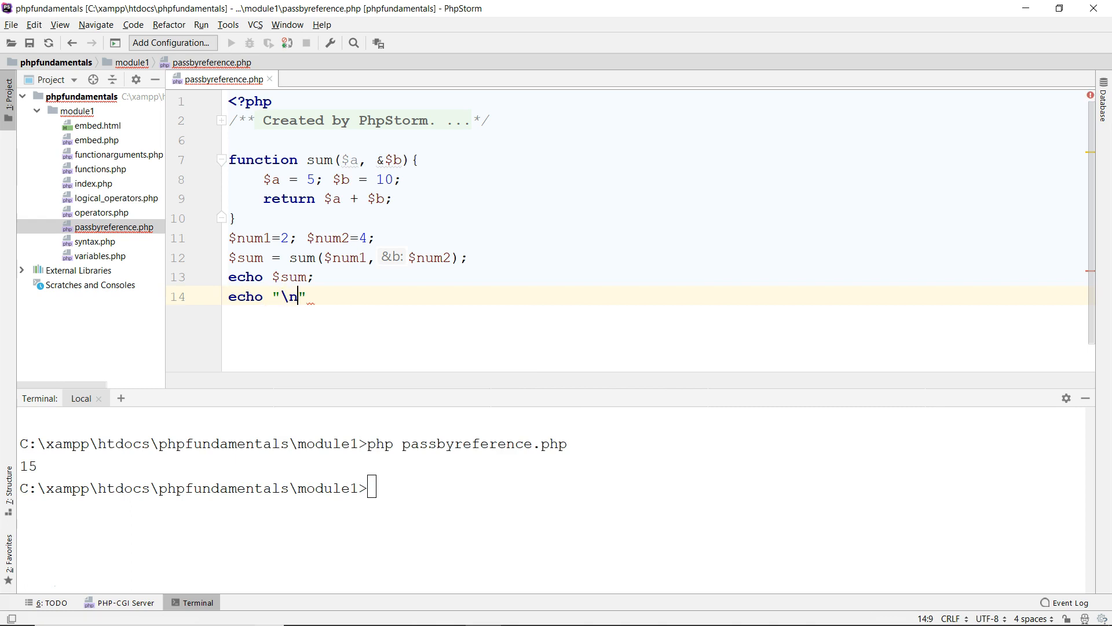
key("End")
type(";")
key("Return")
type("e")
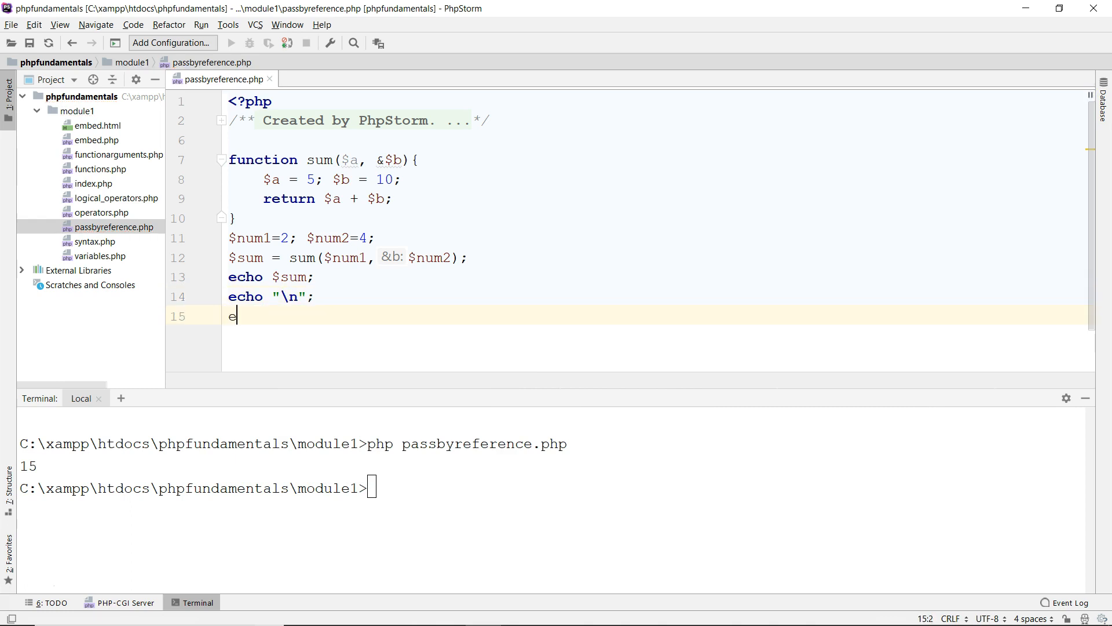
type("cho \"a")
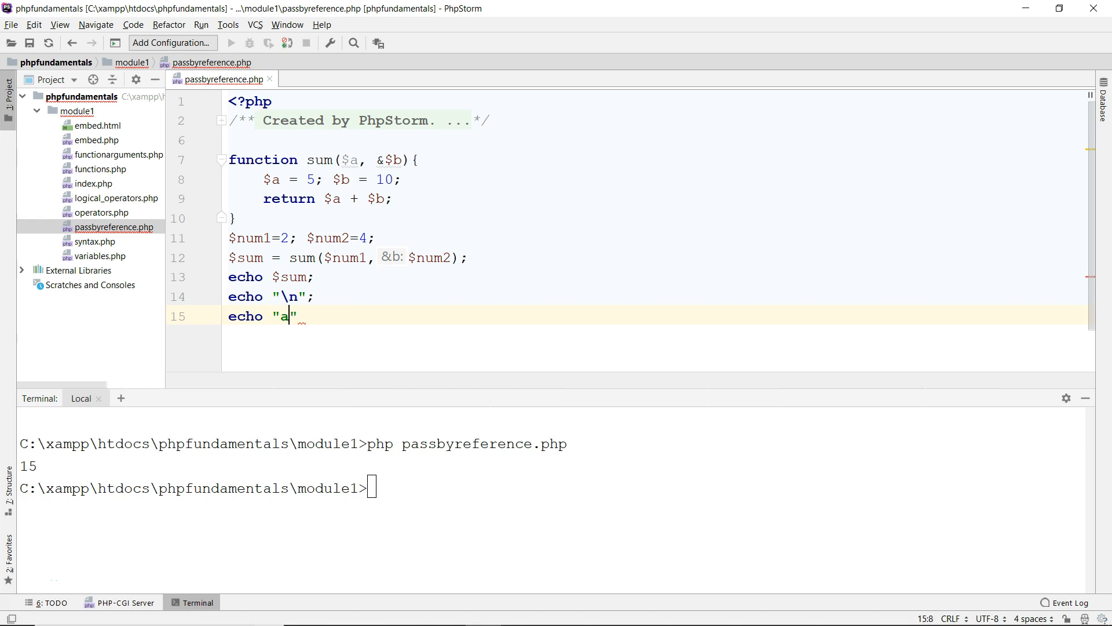
type(":")
key("Right")
type(".")
type(" $a")
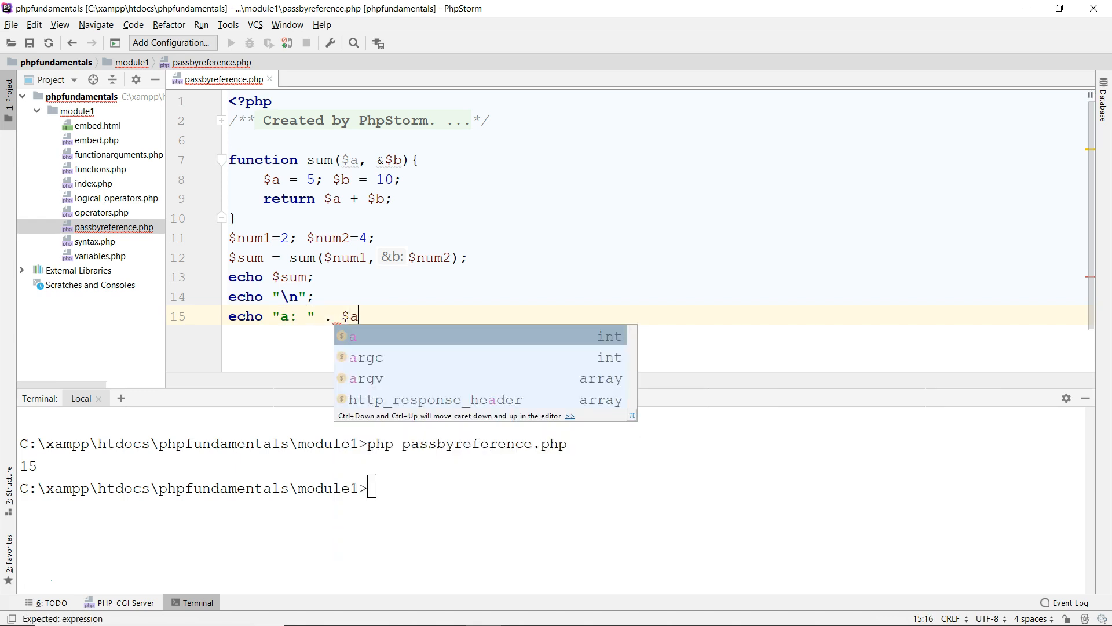
type(";")
key("Return")
- Duplicate the two echo lines below and change the copy to echo "b: " . $b
key("shift+Up")
key("shift+Up")
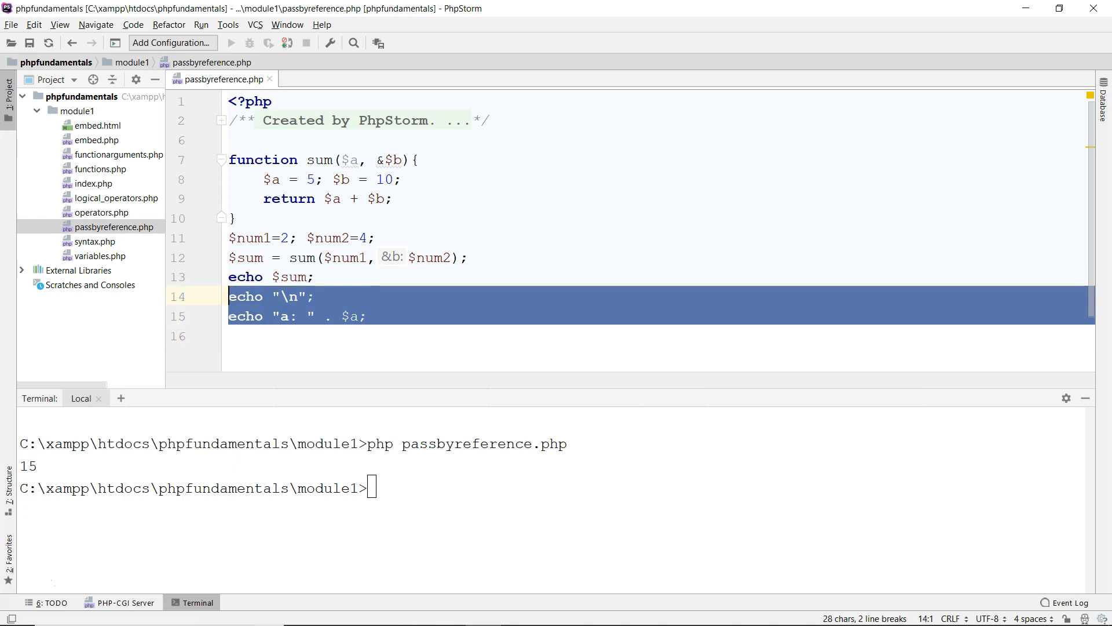
key("ctrl+c")
key("Down")
key("ctrl+v")
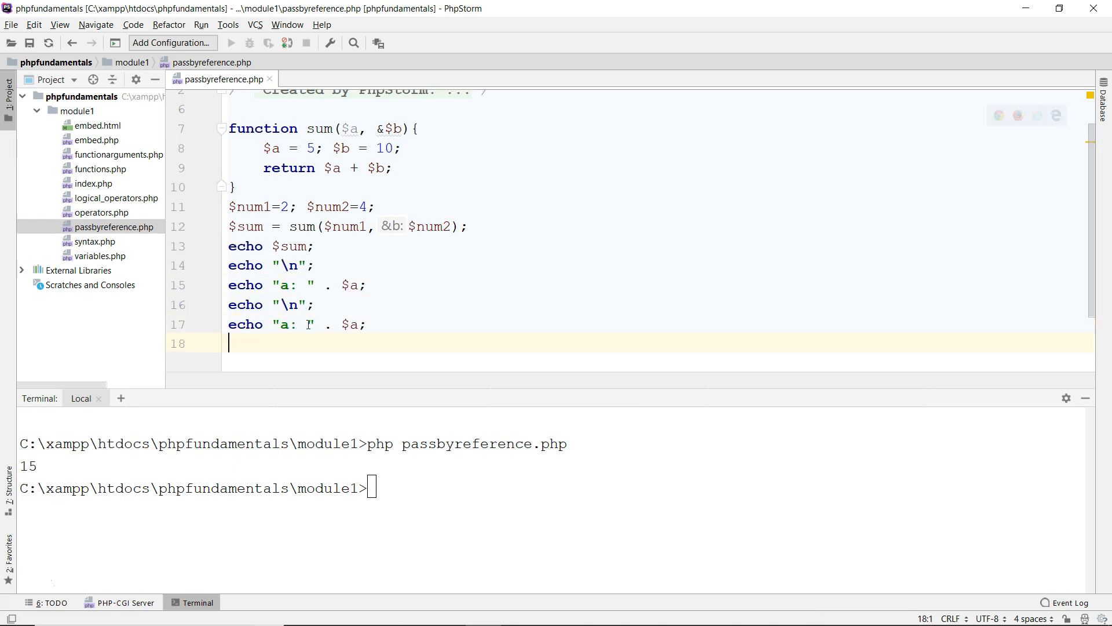
double_click(352, 324)
type("b")
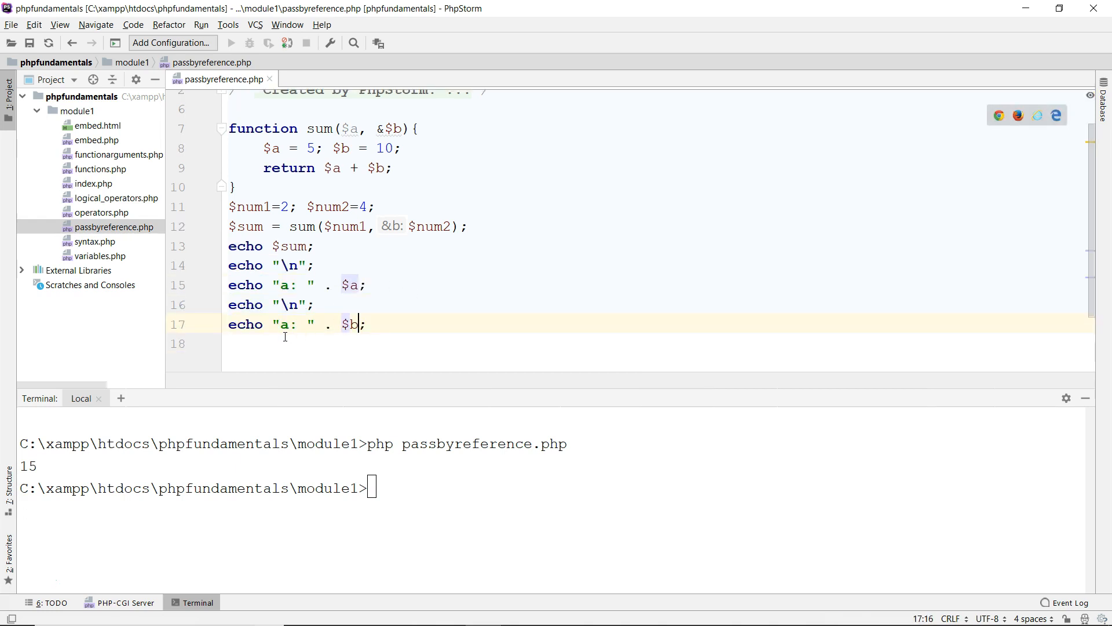
double_click(285, 325)
type("b")
left_click(327, 342)
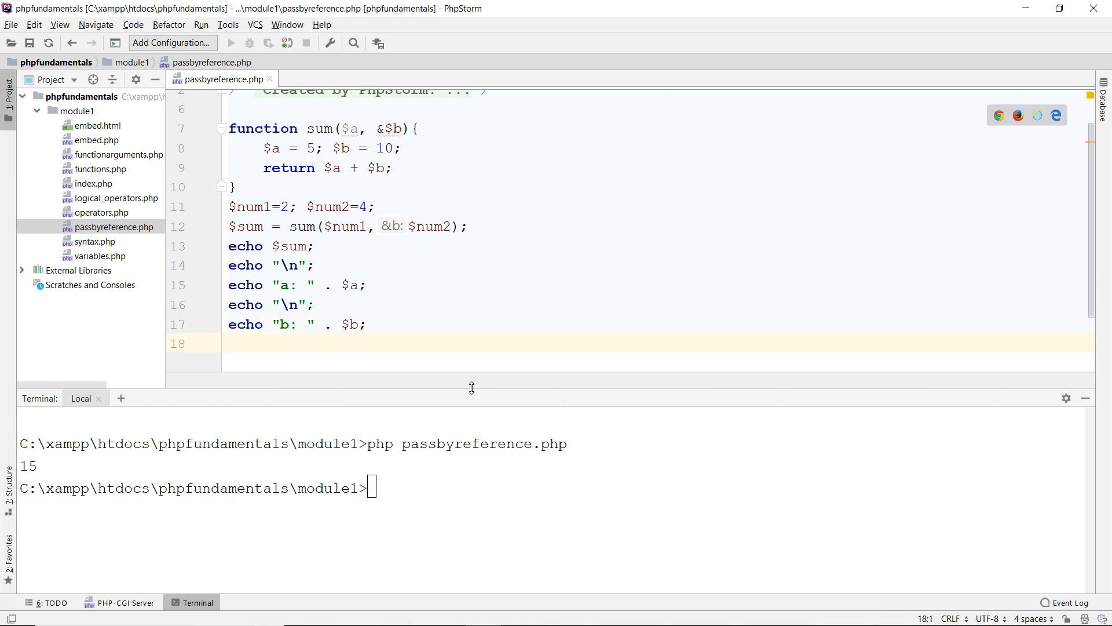
- Enlarge the editor above the terminal and select the four echo lines 14–17
left_click_drag(470, 382, 451, 409)
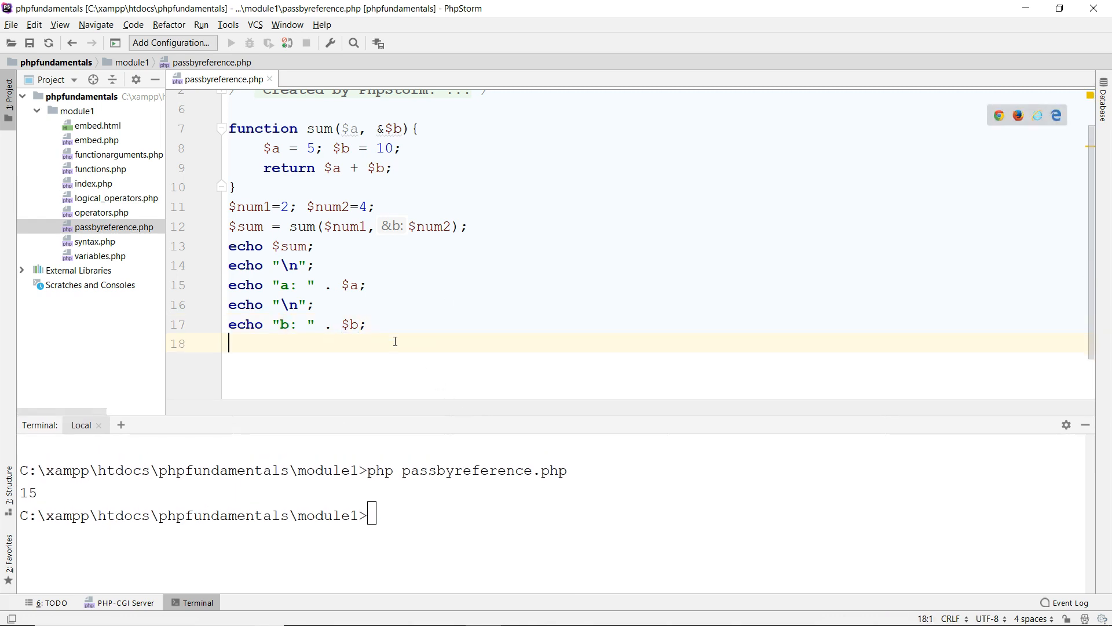
left_click_drag(229, 266, 396, 325)
- Paste the four echo lines after the $num1/$num2 line, separated by blank lines from the sum call
left_click(473, 228)
key("Return")
key("ctrl+v")
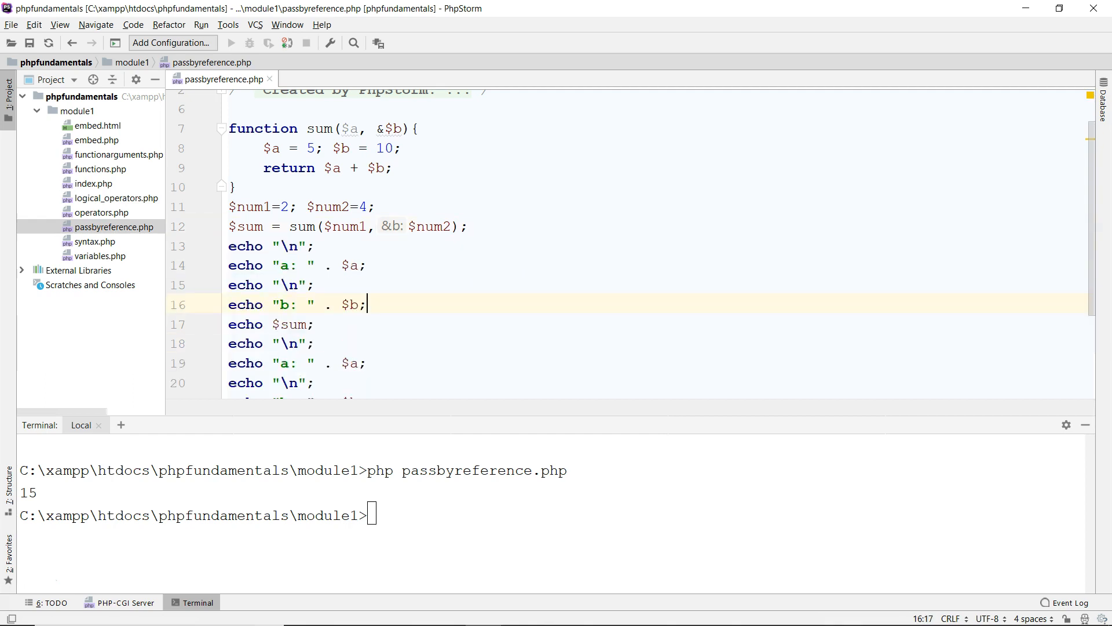
key("ctrl+z")
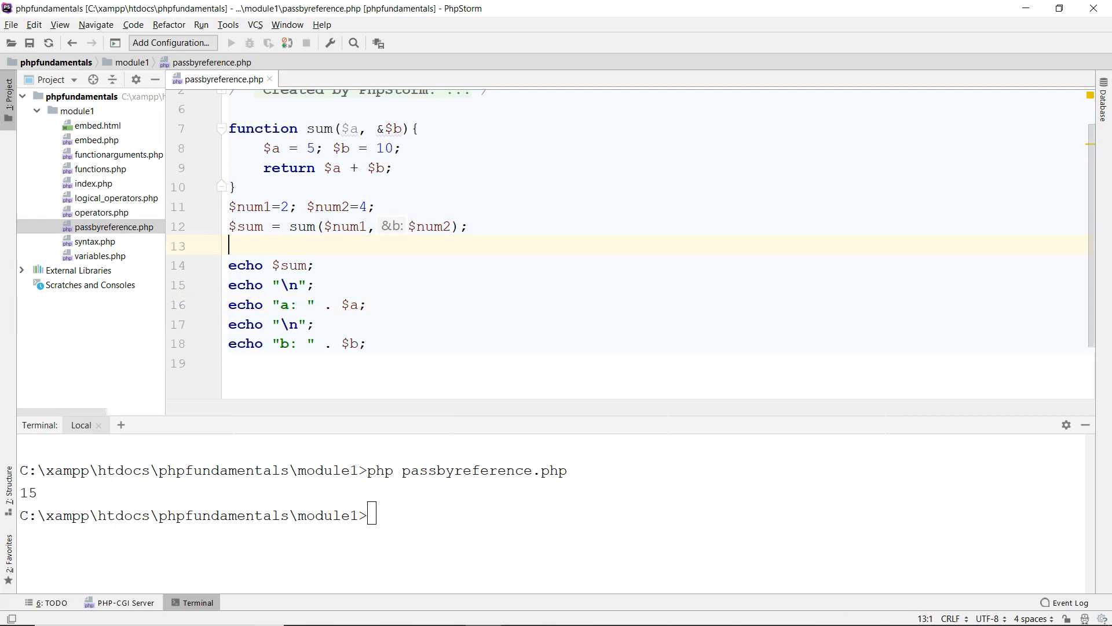
left_click(402, 205)
key("Return")
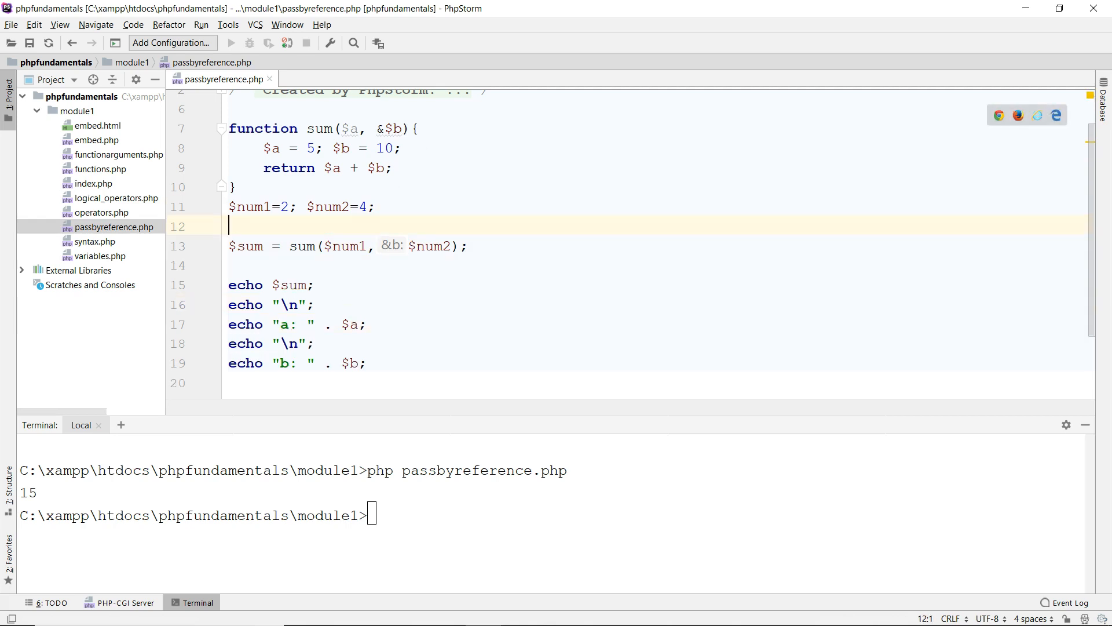
key("ctrl+v")
key("Up")
key("Up")
key("Up")
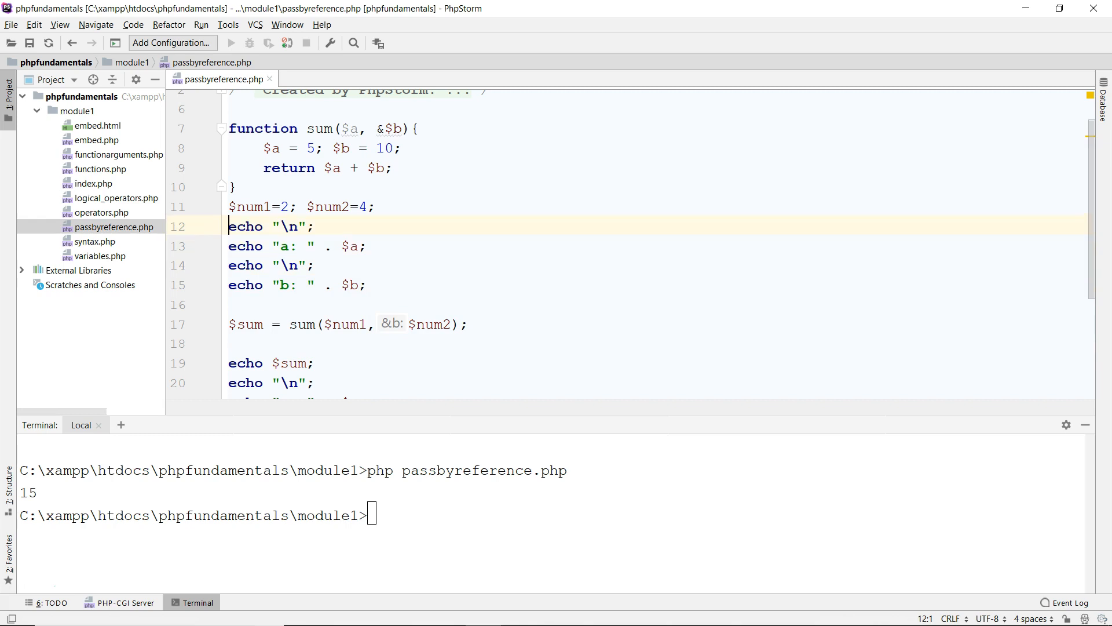
key("Return")
- Label the first newline string BEFORE and the later one AFTER, adding a blank line after echo $sum
left_click(297, 246)
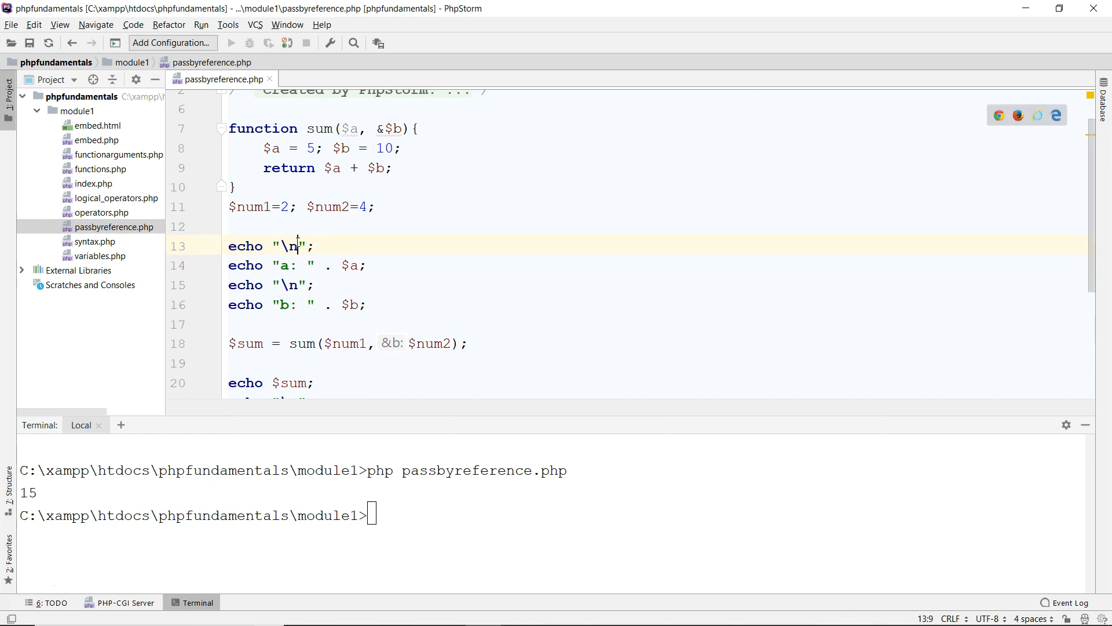
type("BEFORE")
scroll(556, 260, "down", 3)
left_click(298, 351)
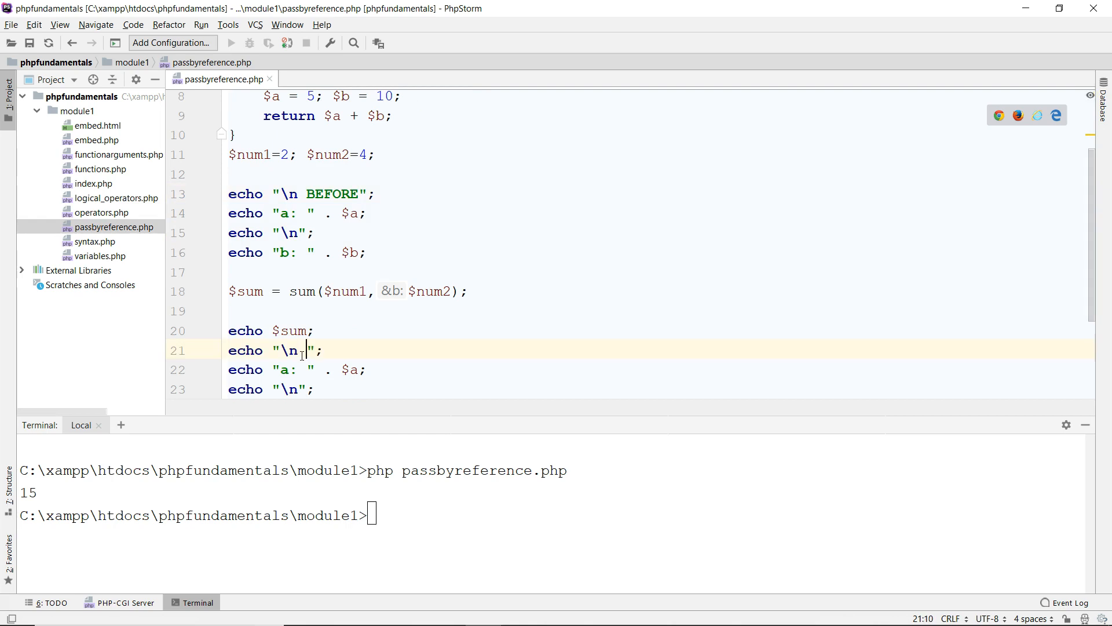
type("AFTER")
left_click(319, 331)
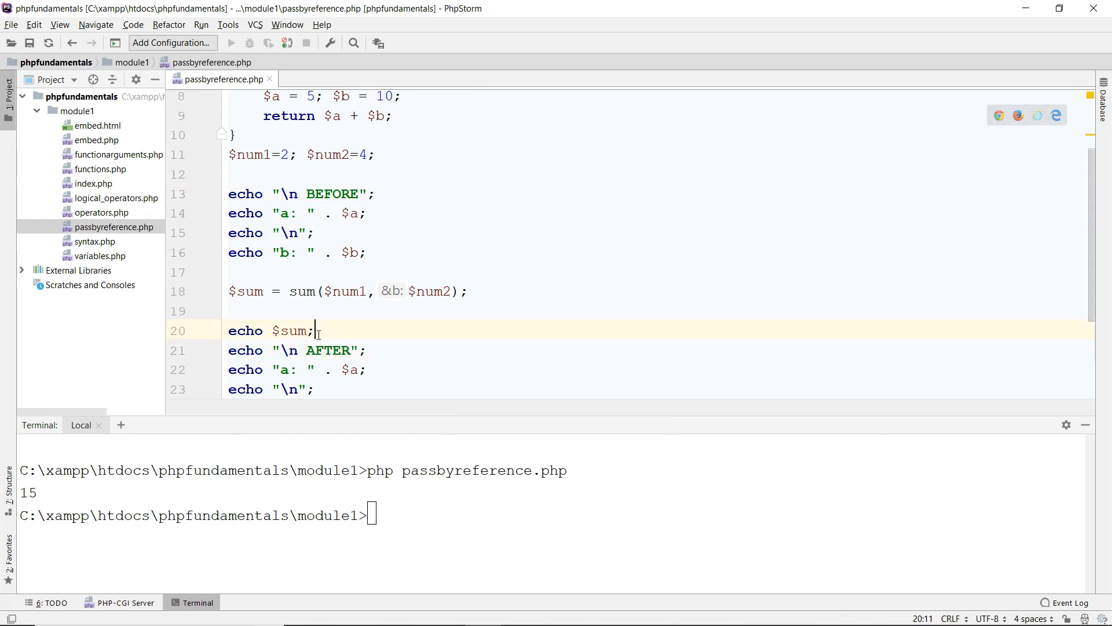
key("Return")
scroll(556, 261, "down", 3)
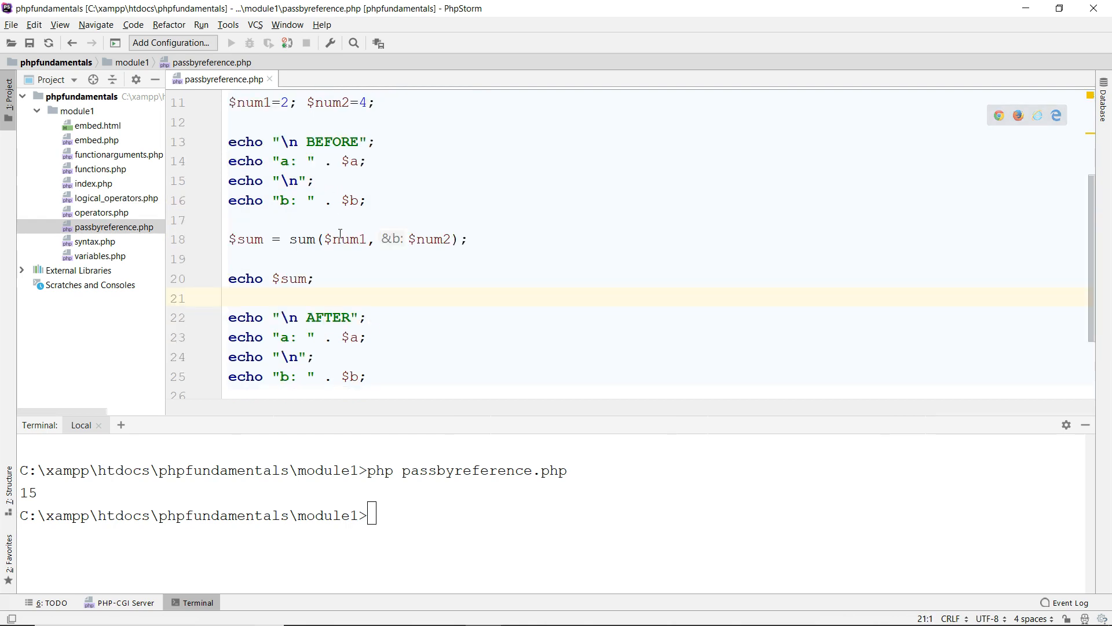
- Remove the blank line before echo $sum in the editor
left_click(324, 255)
key("Delete")
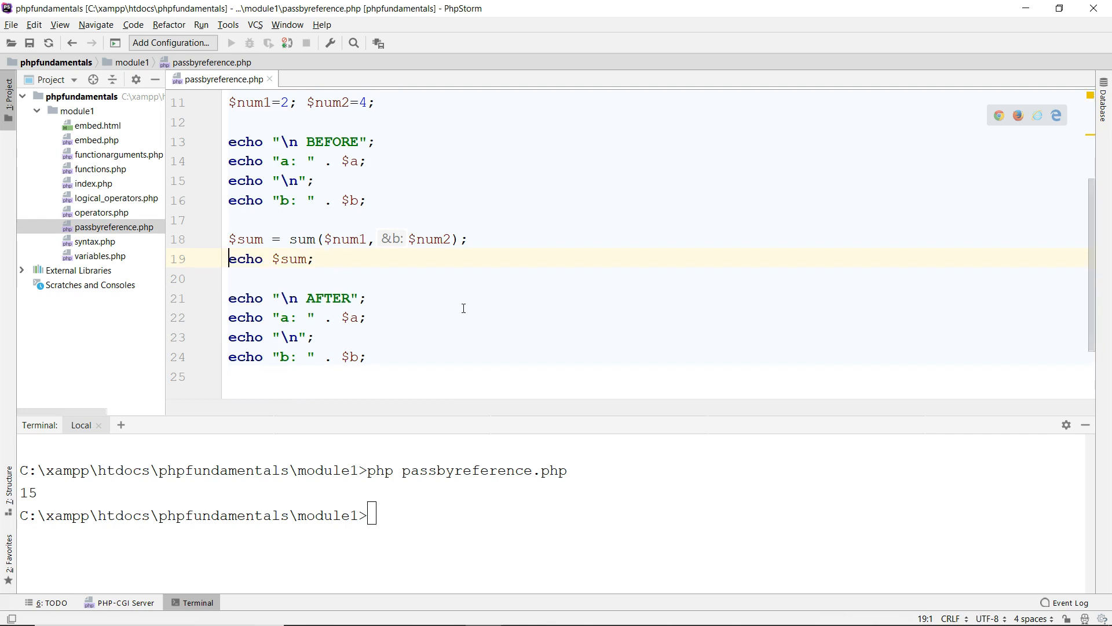
left_click(413, 280)
- Clear the terminal and rerun php passbyreference.php, which prints undefined $a/$b notices
left_click(620, 499)
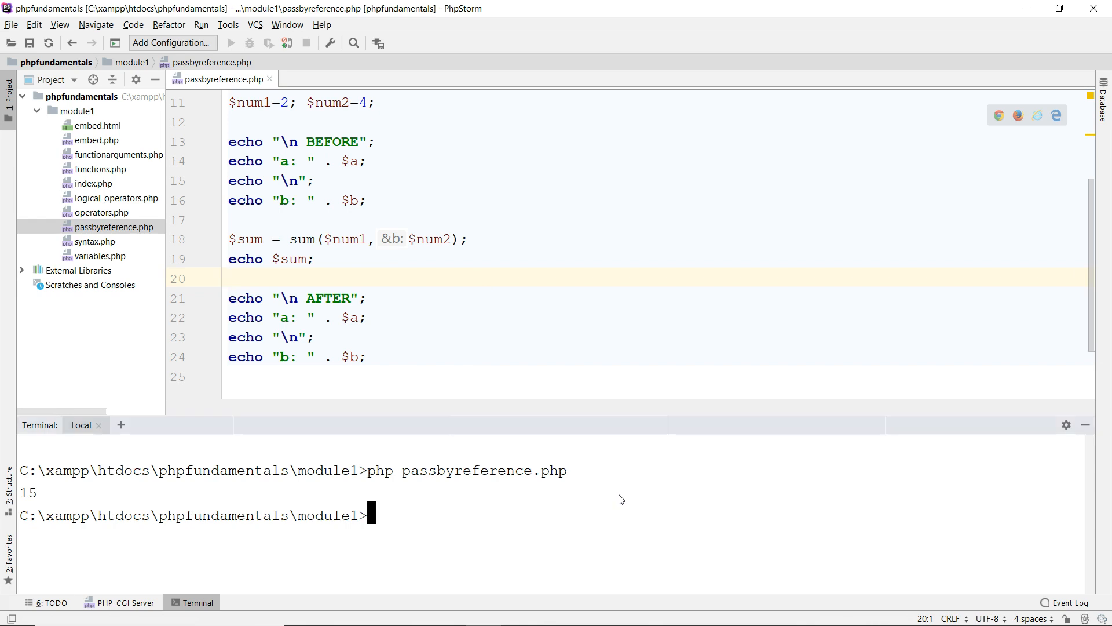
type("cls")
key("Return")
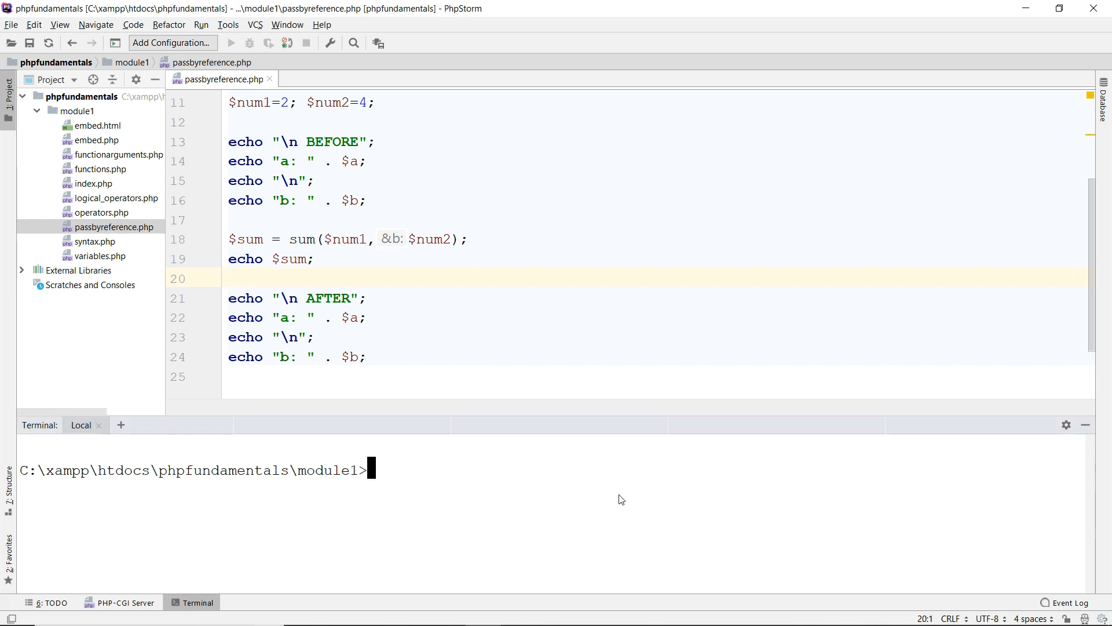
left_click_drag(600, 425, 584, 393)
triple_click(573, 447)
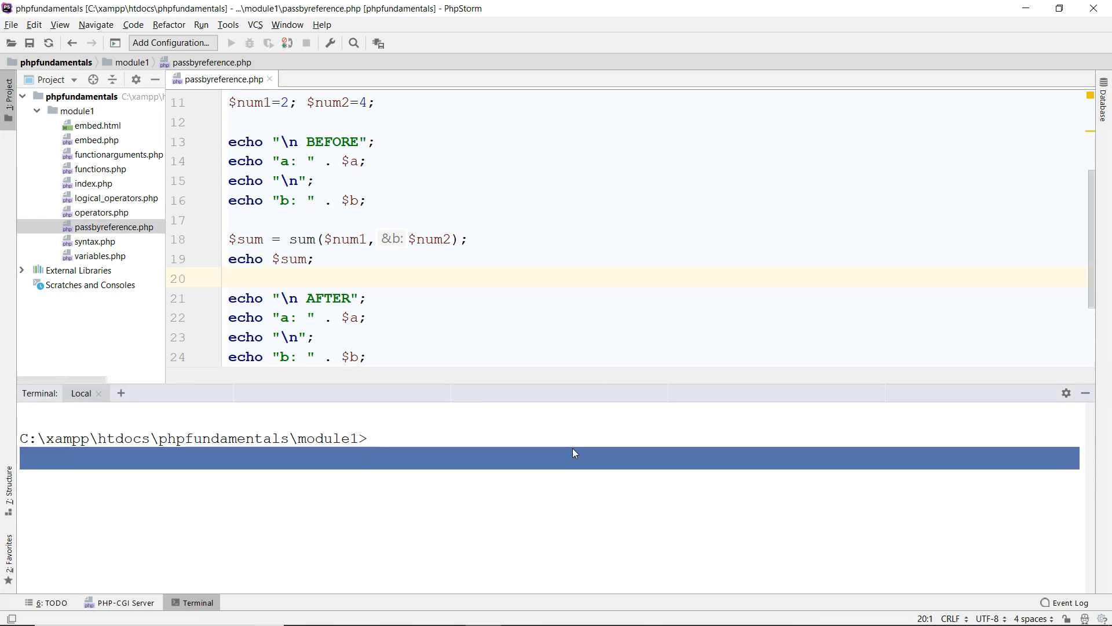
left_click(572, 448)
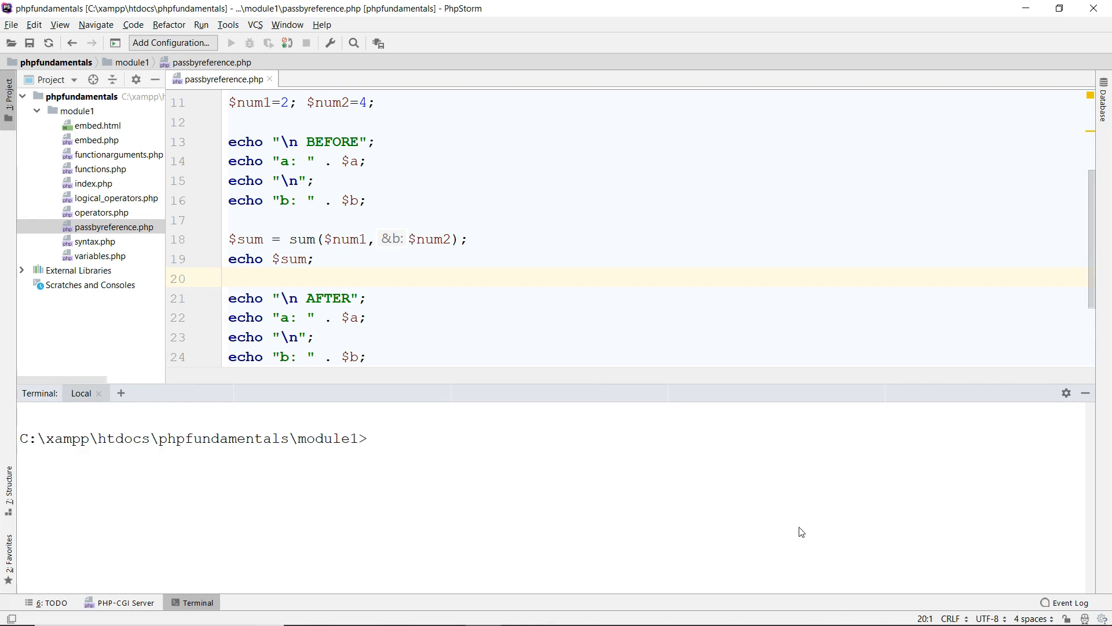
key("Up")
key("Up")
key("Return")
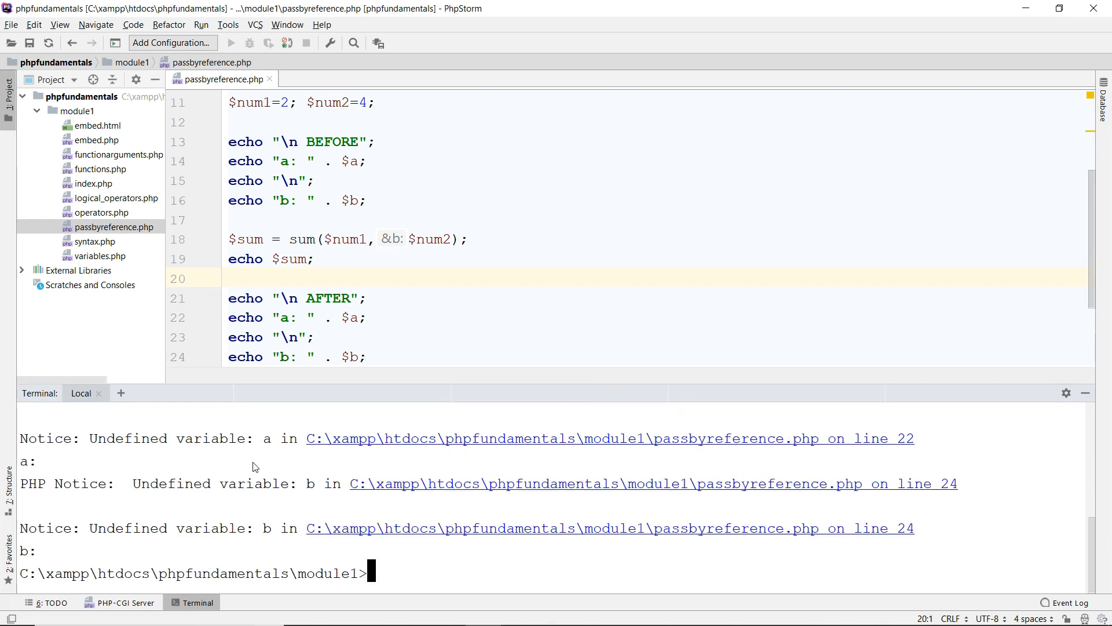
scroll(216, 472, "up", 1)
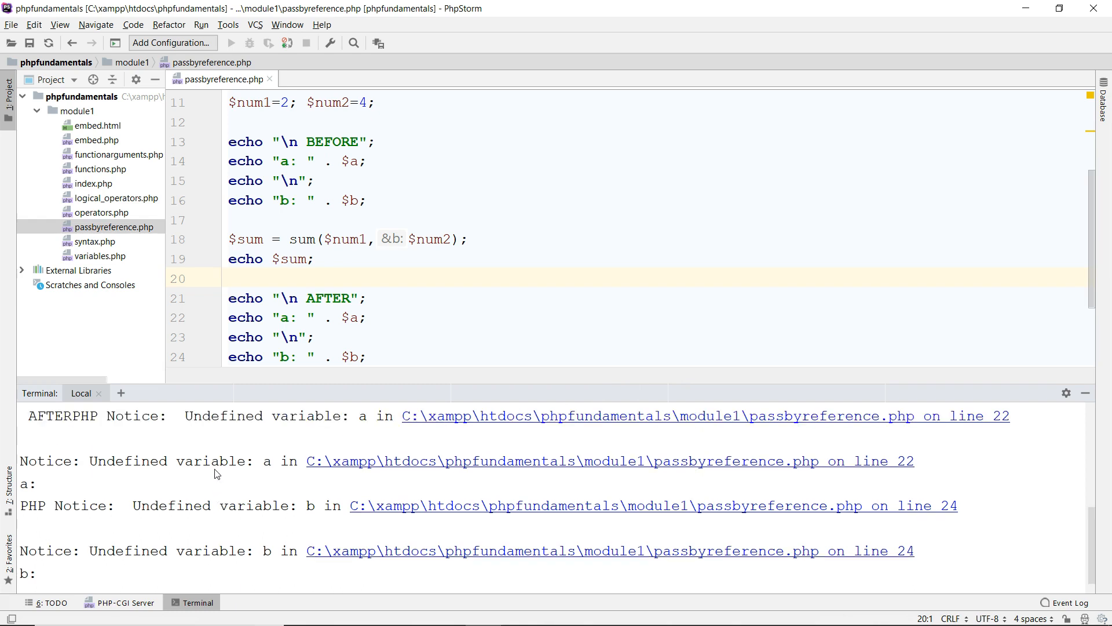
mouse_move(355, 318)
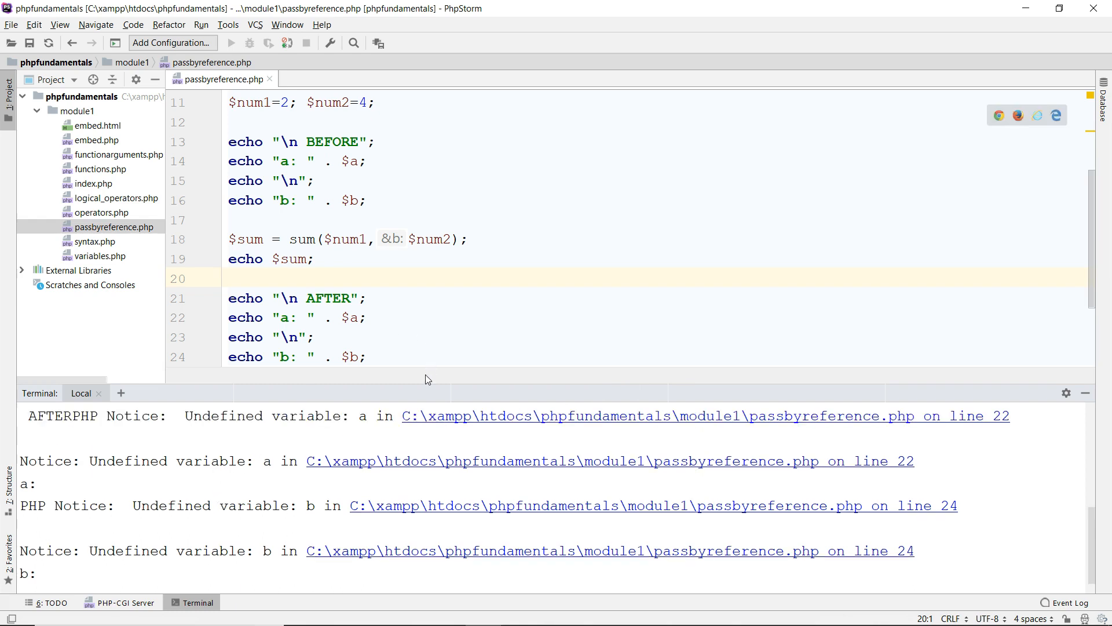
- Replace $a and $b on lines 22 and 24 with $num1 and $num2 via autocomplete
left_click(357, 318)
key("BackSpace")
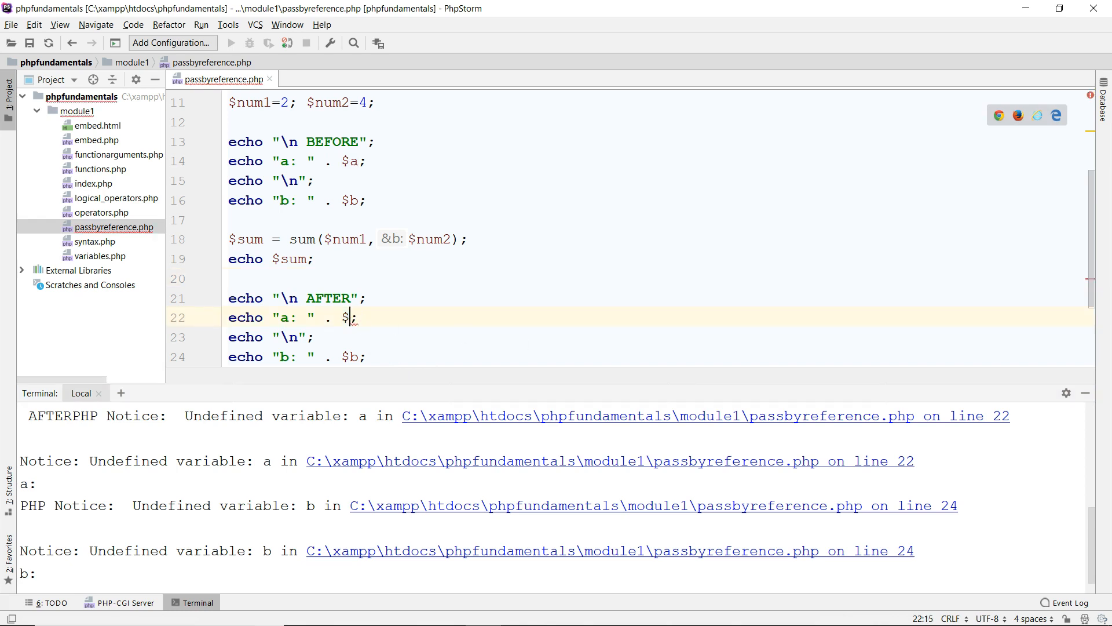
type("n")
key("Return")
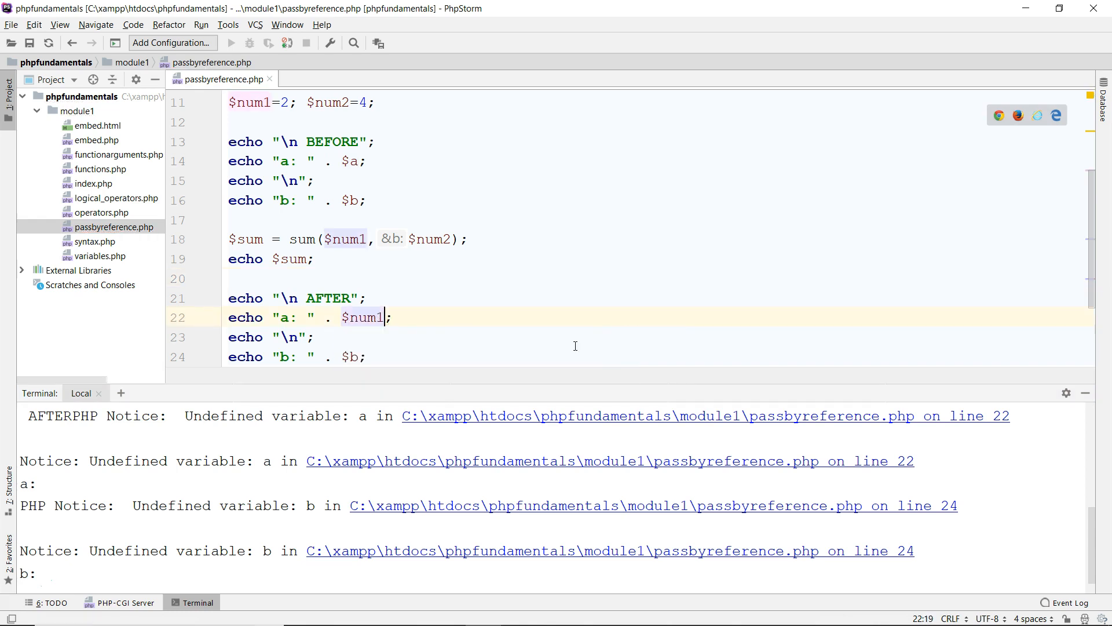
left_click(356, 356)
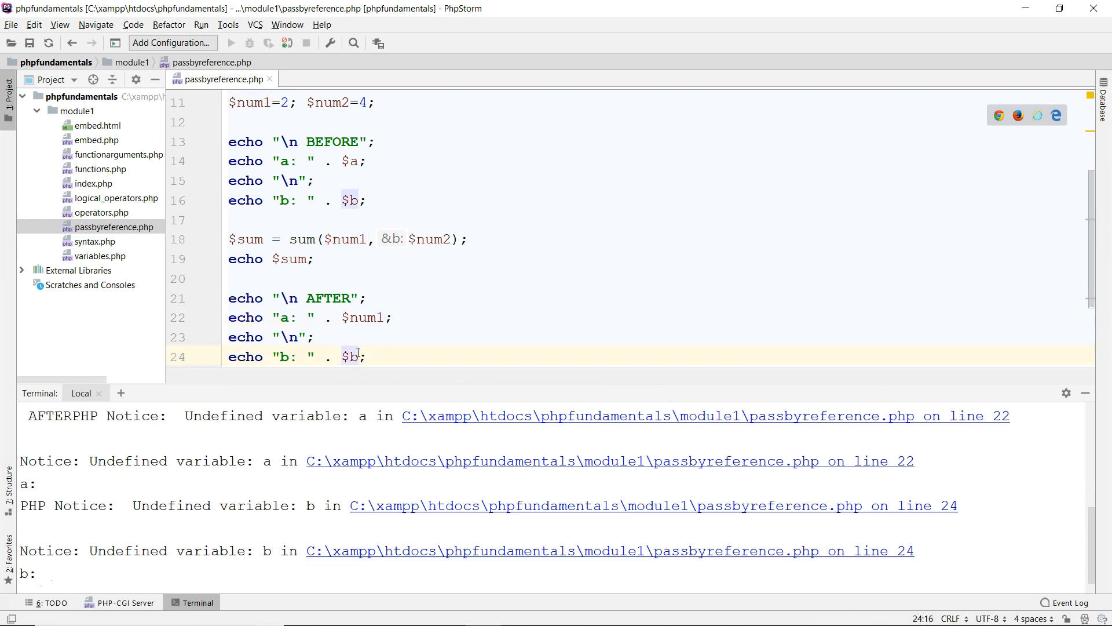
key("BackSpace")
type("num")
key("Return")
key("Up")
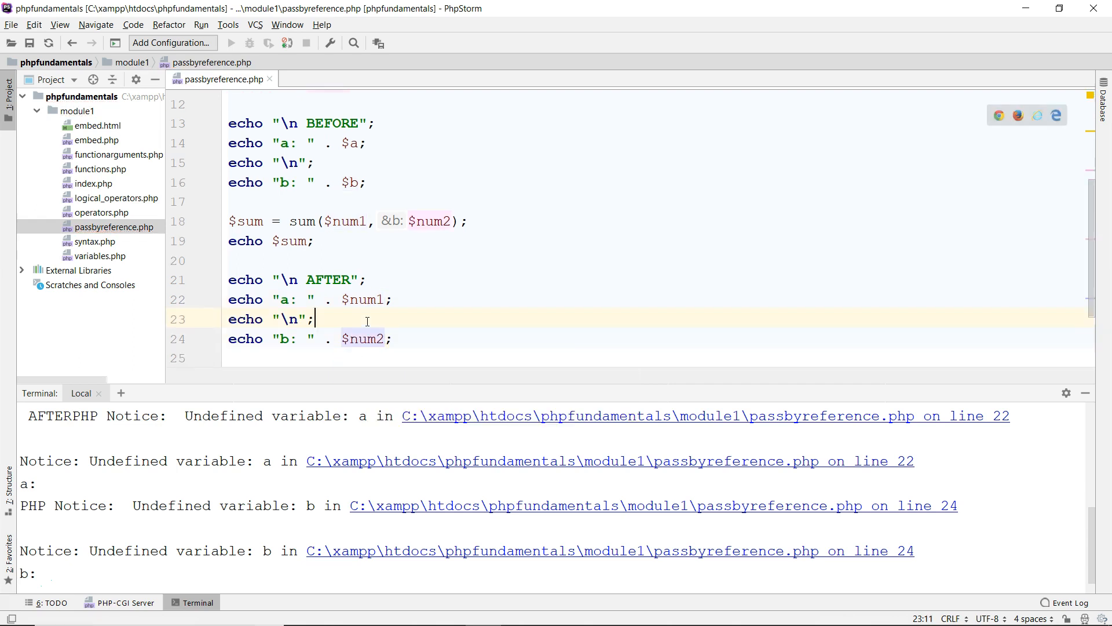
- Relabel the line 22 and 24 strings to num1 by pasting $num1 and stripping the dollar sign
double_click(362, 299)
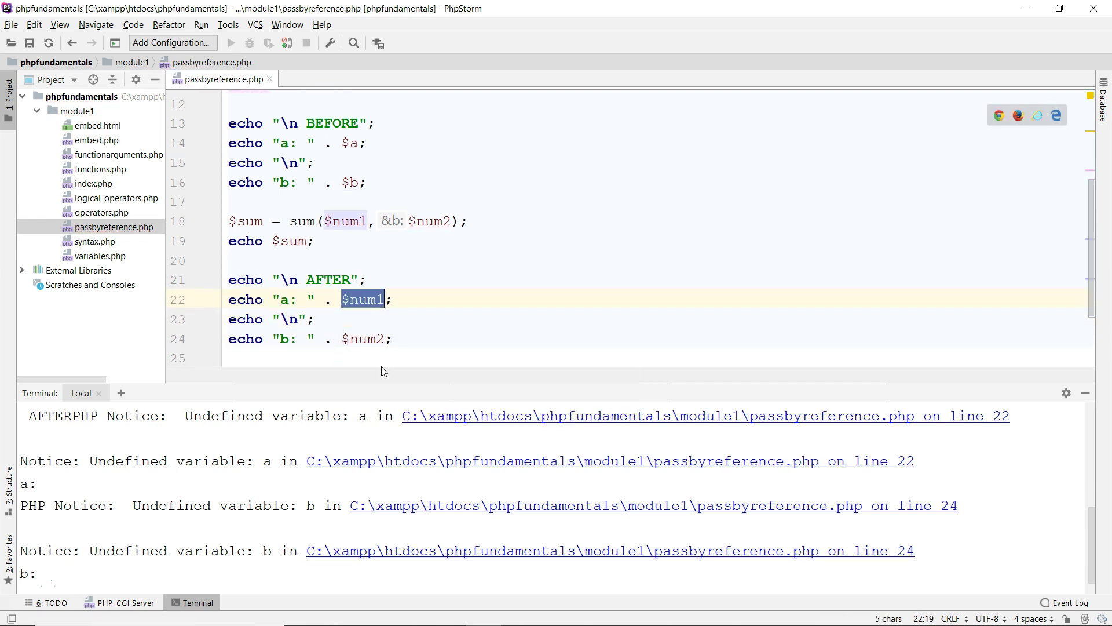
key("ctrl+c")
double_click(285, 299)
key("ctrl+v")
double_click(284, 339)
key("ctrl+v")
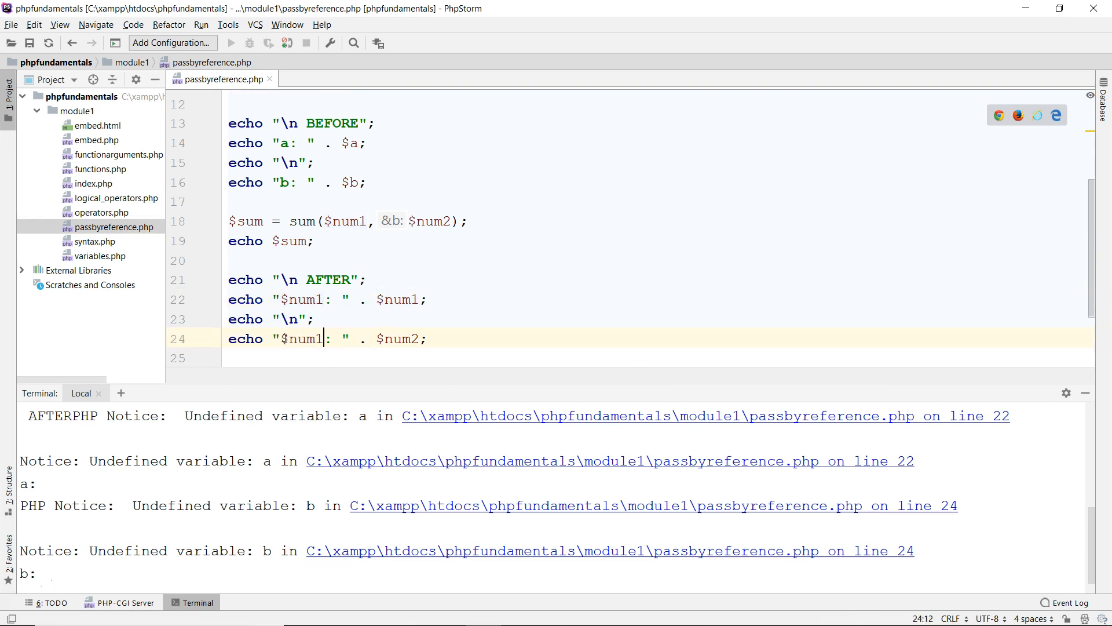
left_click(281, 340)
key("Delete")
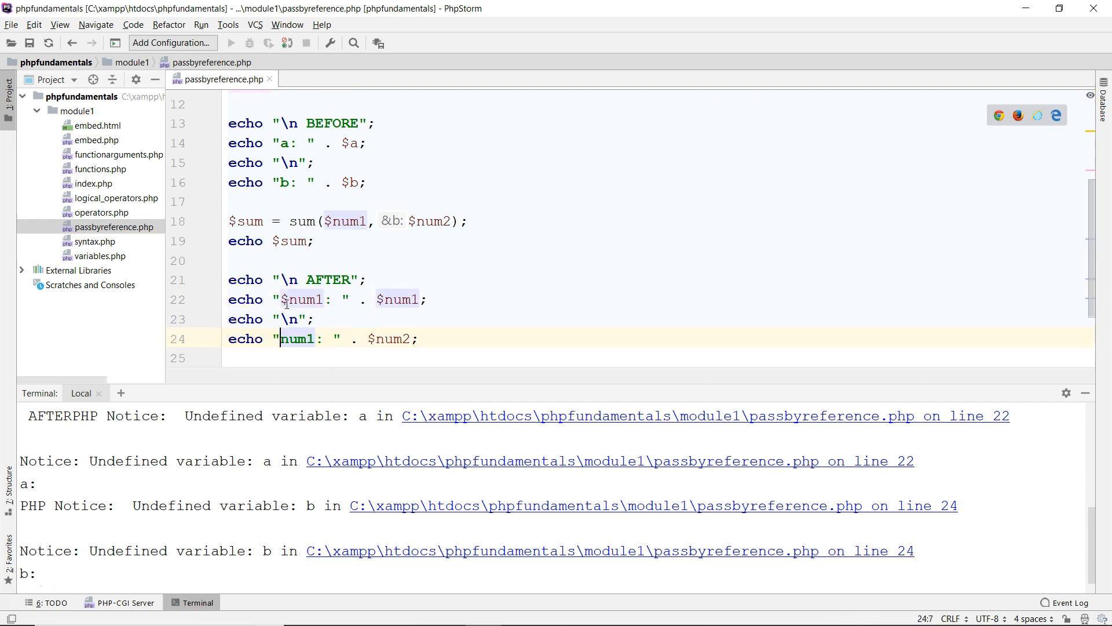
left_click(281, 299)
key("Delete")
- Copy the num1 label onto lines 14 and 16, then correct lines 16 and 24 to num2
double_click(293, 299)
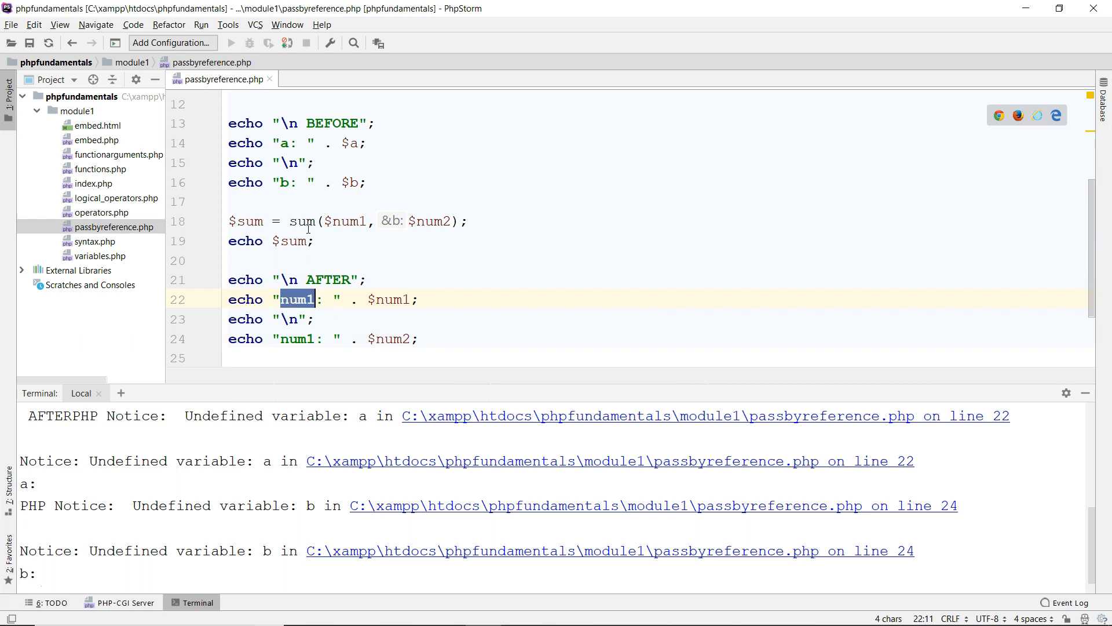
double_click(284, 183)
key("ctrl+v")
double_click(283, 144)
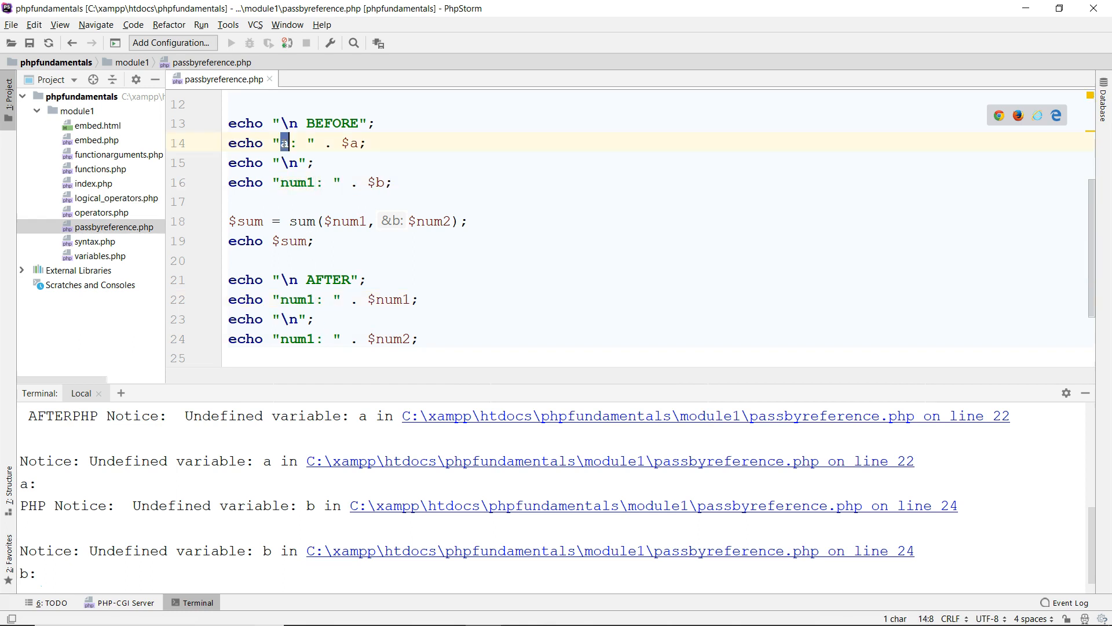
key("ctrl+v")
left_click(316, 181)
key("BackSpace")
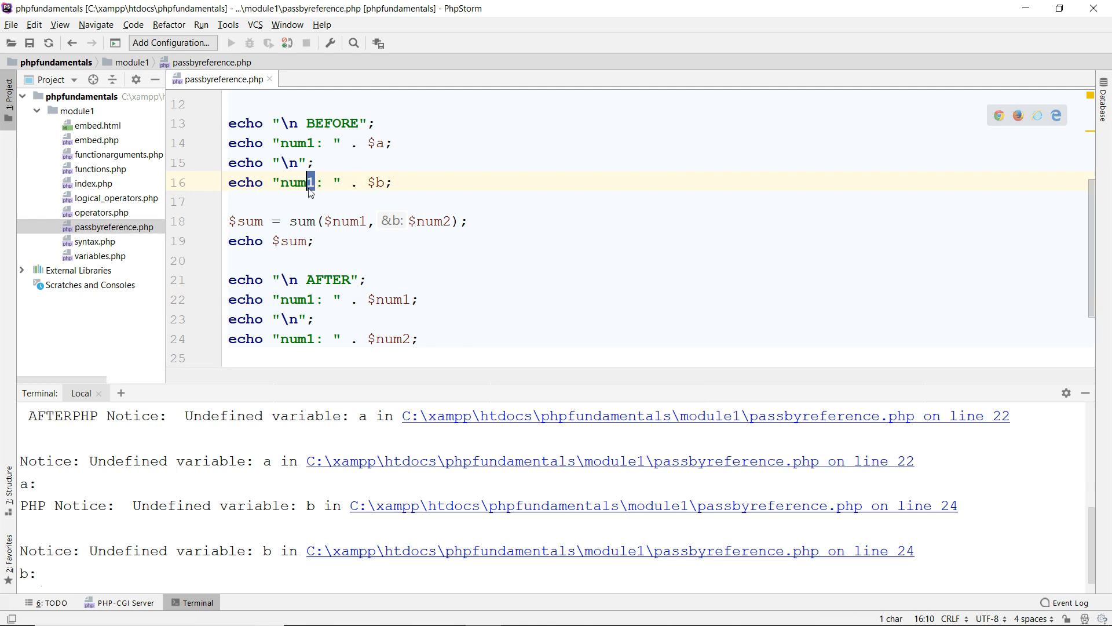
type("2")
left_click(312, 339)
key("BackSpace")
type("2")
- Replace $b on line 16 with $num2 and $a on line 14 with $num1
double_click(389, 340)
key("ctrl+c")
double_click(376, 183)
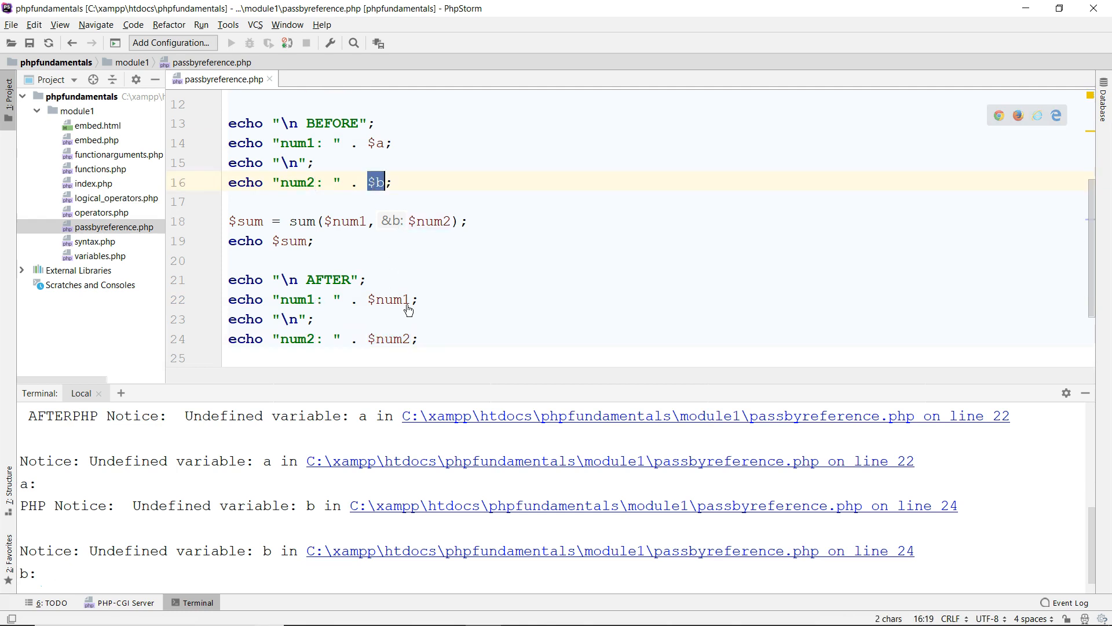
key("ctrl+v")
double_click(391, 300)
key("ctrl+c")
double_click(377, 143)
key("ctrl+v")
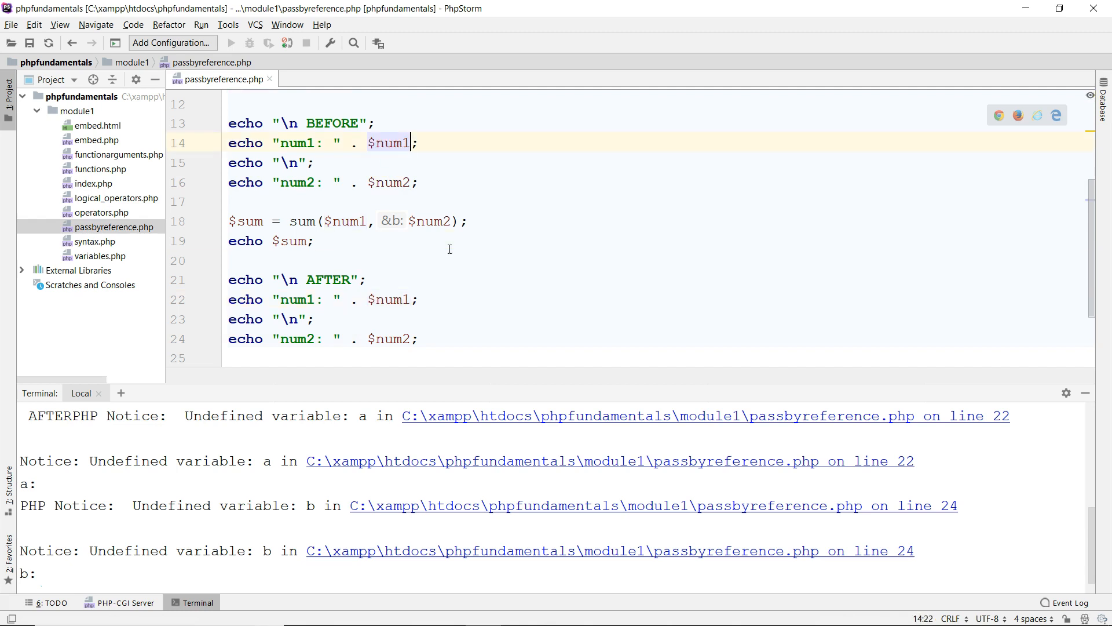
left_click(449, 244)
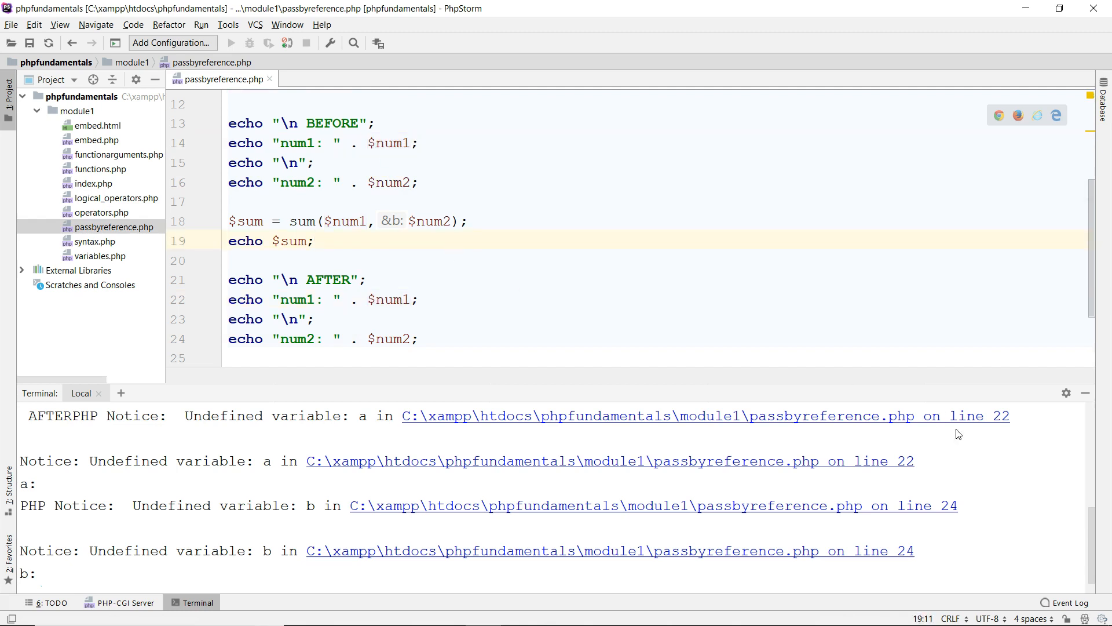
- Clear the terminal and rerun the script, printing num1: 2, num2: 4, sum 15, then num2: 10
left_click(970, 461)
type("cls")
key("Return")
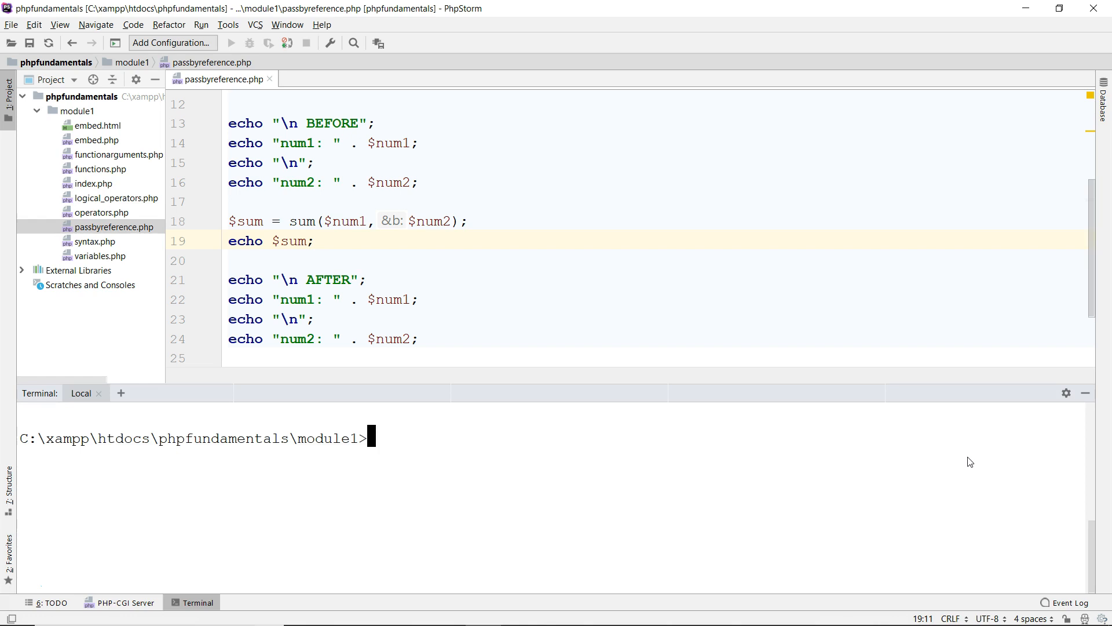
type("php passbyreference.php")
key("Return")
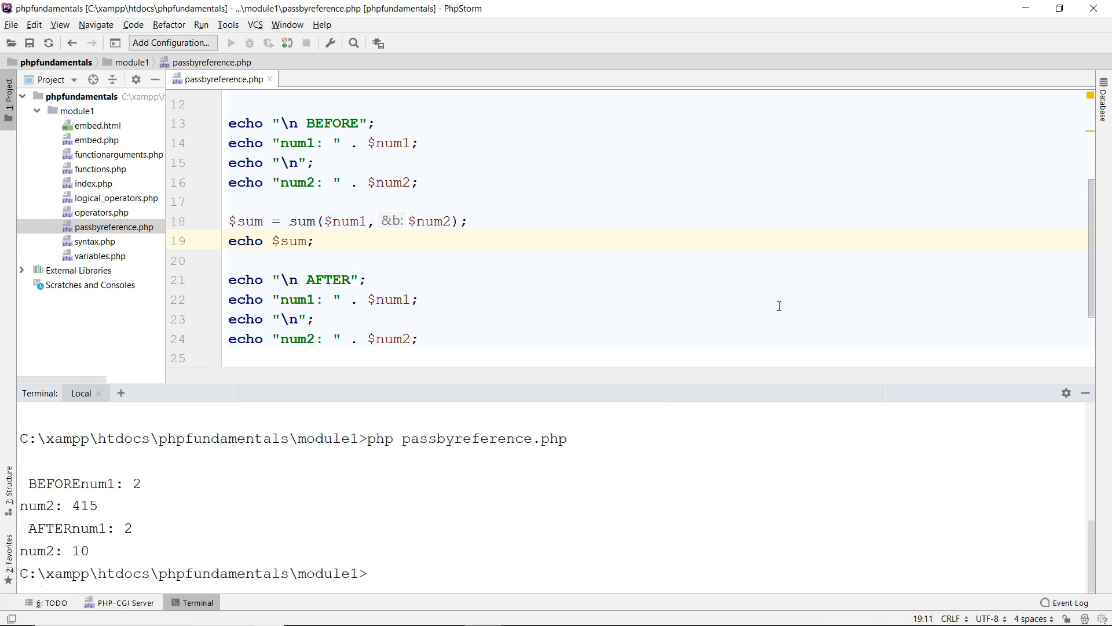
left_click_drag(781, 382, 716, 319)
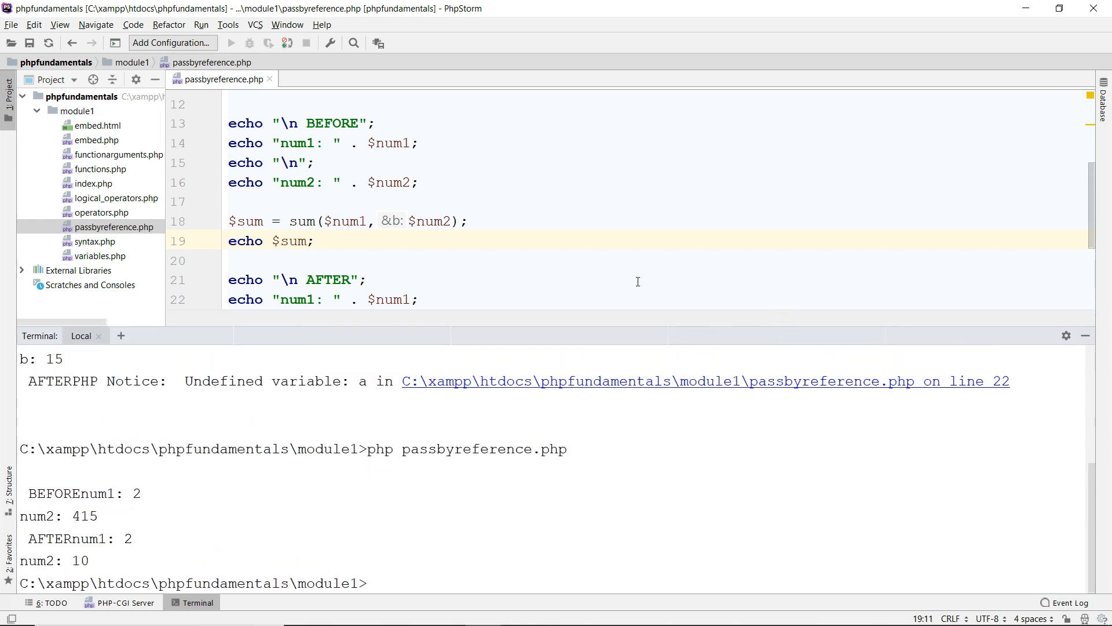
scroll(686, 261, "down", 1)
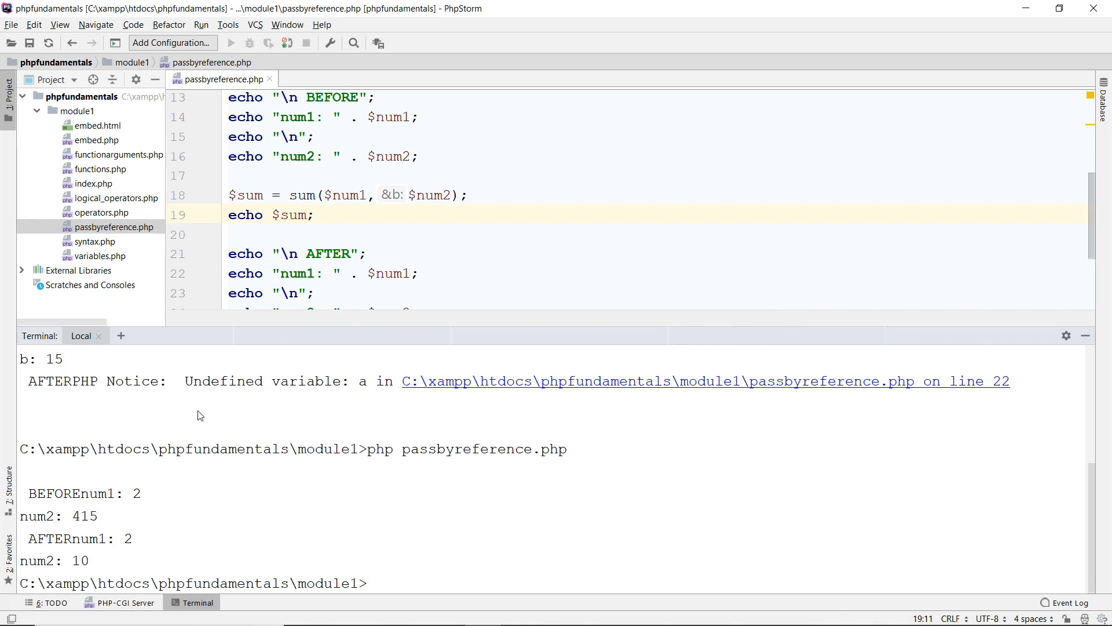
scroll(198, 430, "up", 2)
scroll(197, 435, "up", 2)
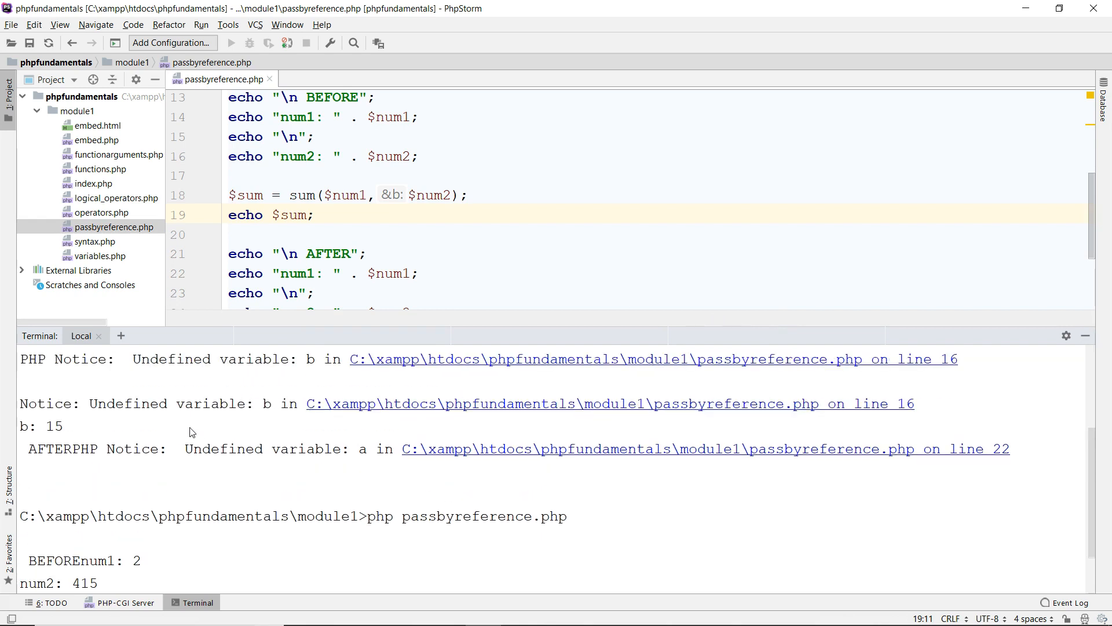
scroll(464, 253, "up", 1)
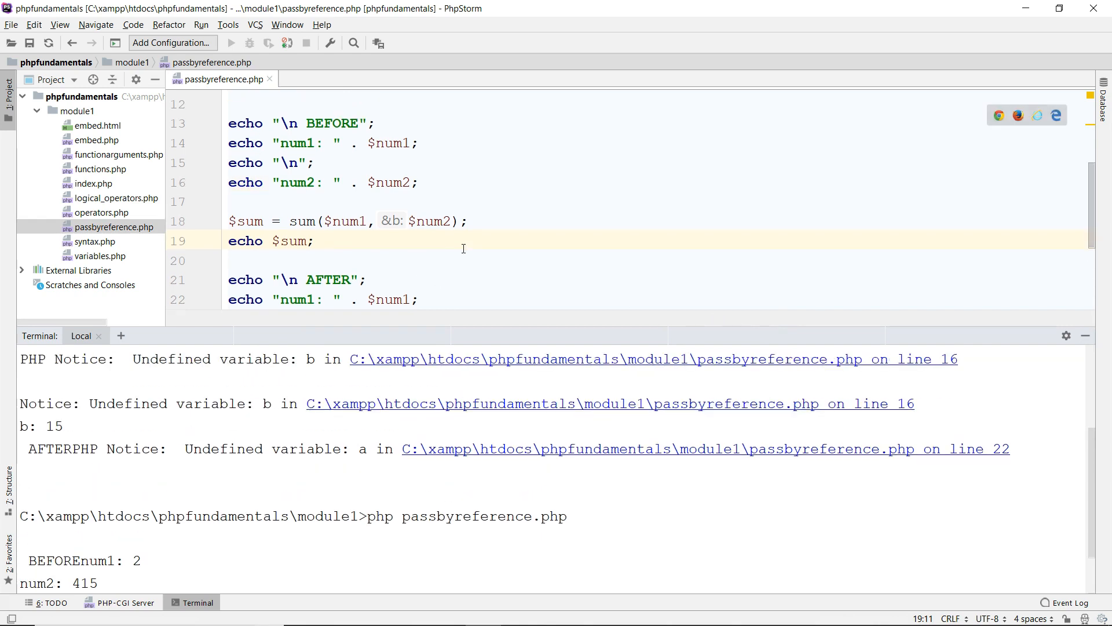
scroll(464, 254, "down", 3)
scroll(422, 234, "up", 4)
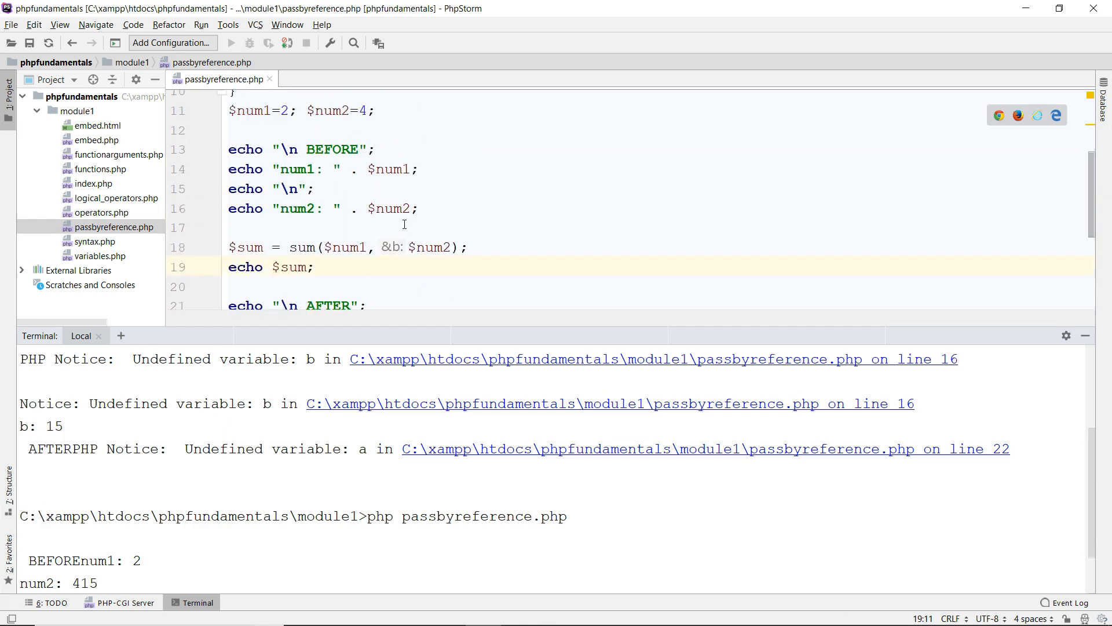
scroll(408, 222, "up", 4)
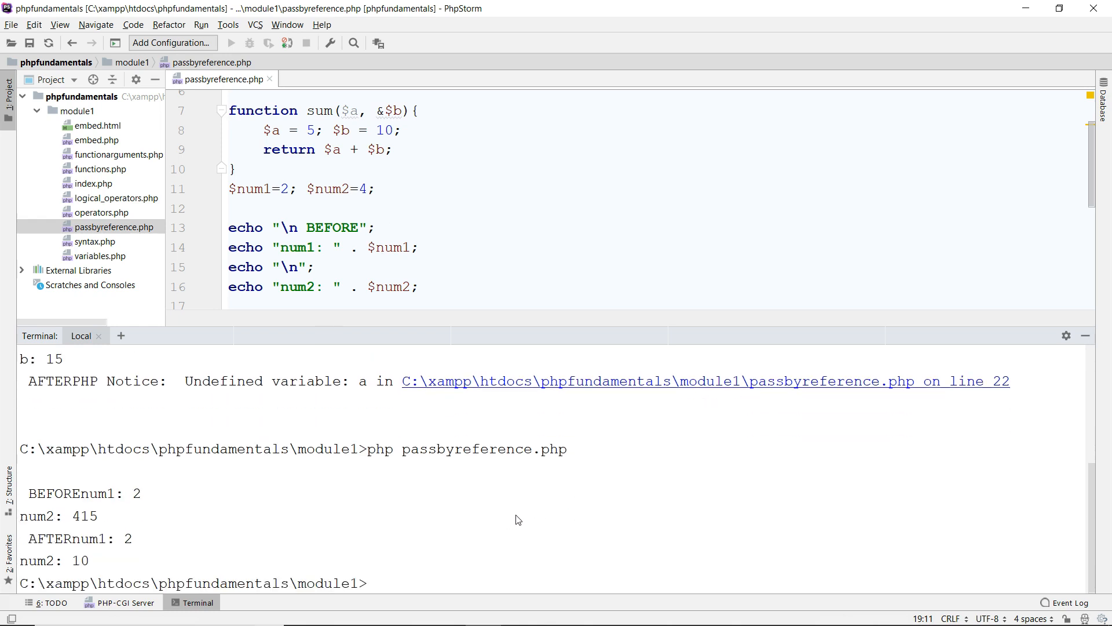
type("cls")
- In a fresh terminal, cd into module1, clear, and run php passbyreference.php again
key("Return")
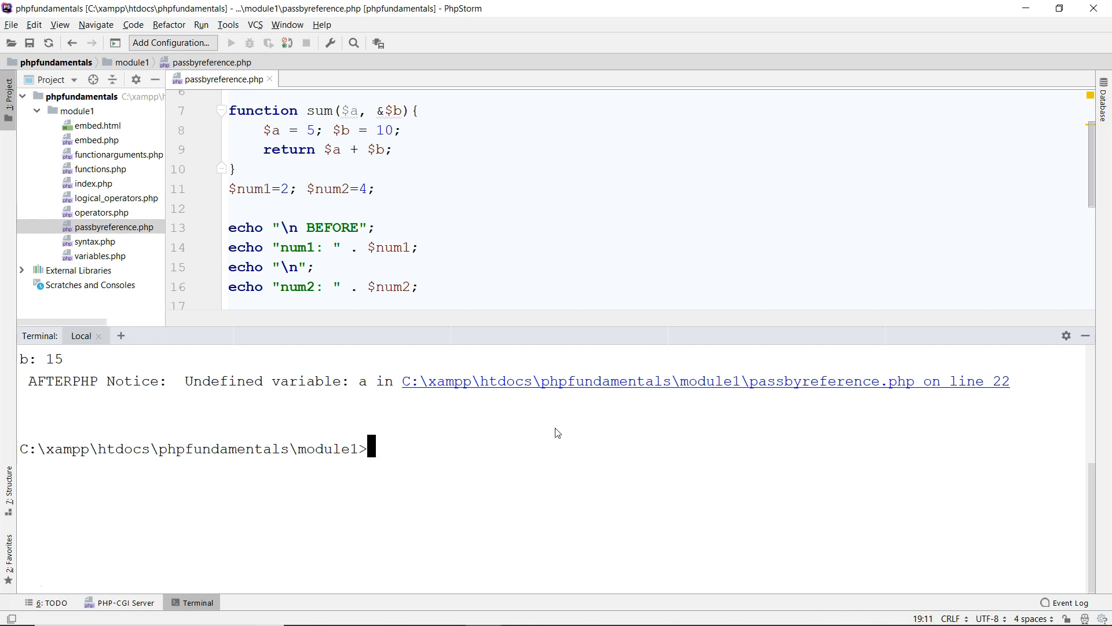
key("shift+Escape")
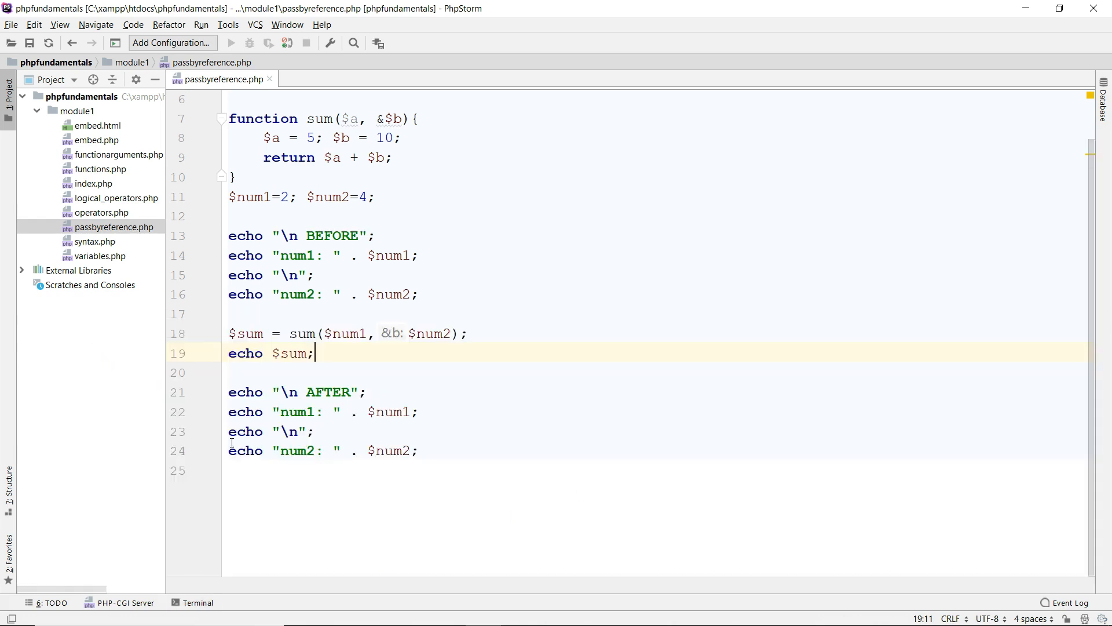
left_click(316, 469)
left_click(197, 602)
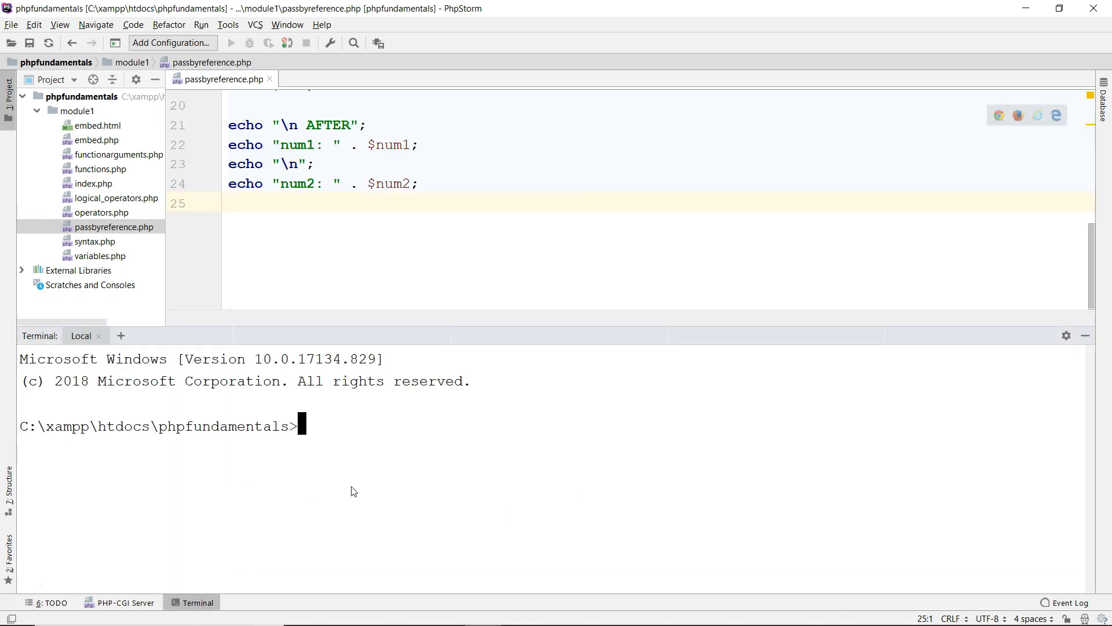
type("cd module1")
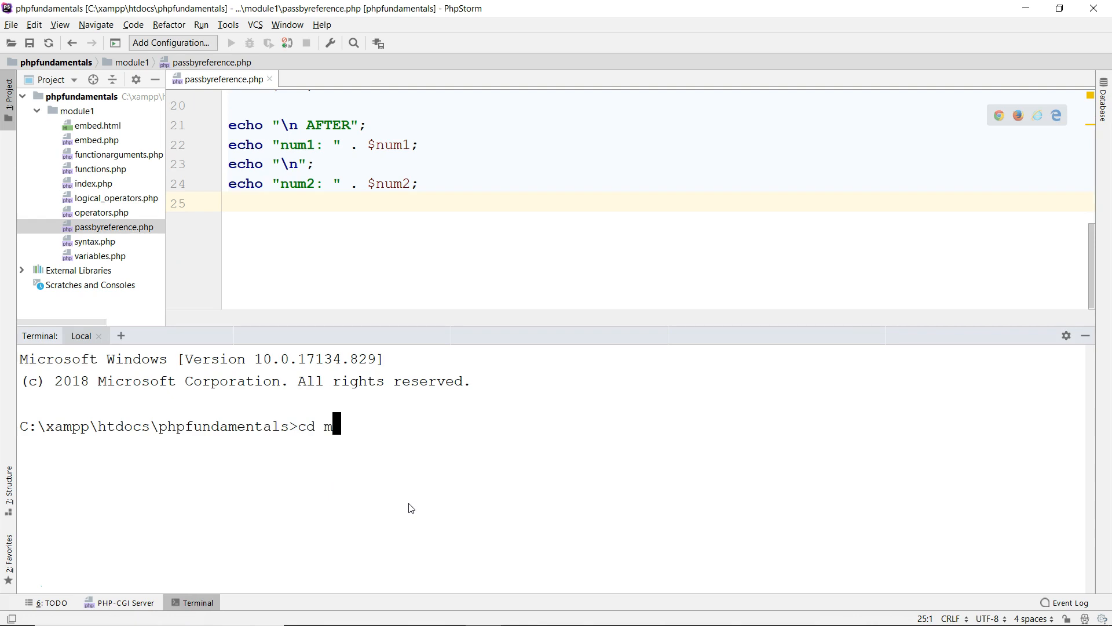
key("Return")
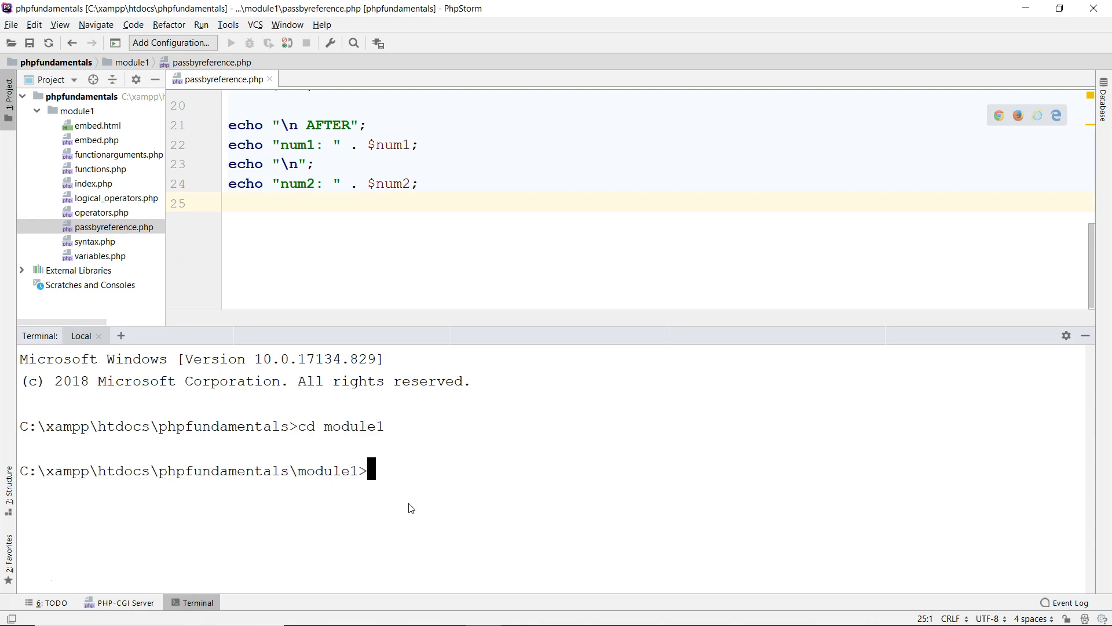
type("cls")
key("Return")
type("php ")
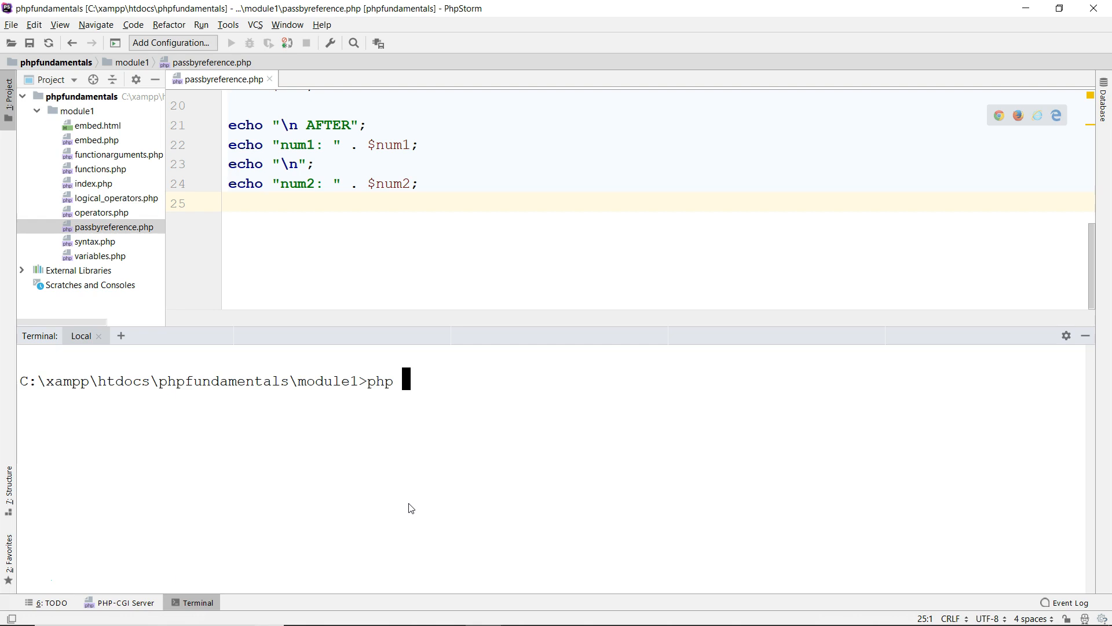
type("passbyreference.php")
key("Return")
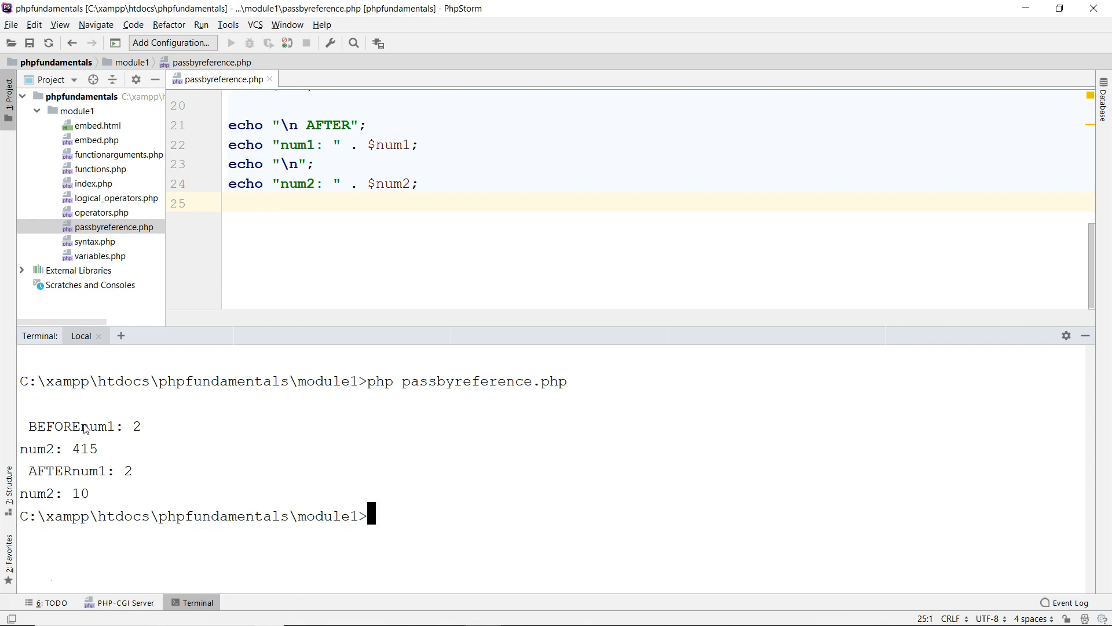
scroll(313, 240, "up", 3)
scroll(331, 217, "up", 3)
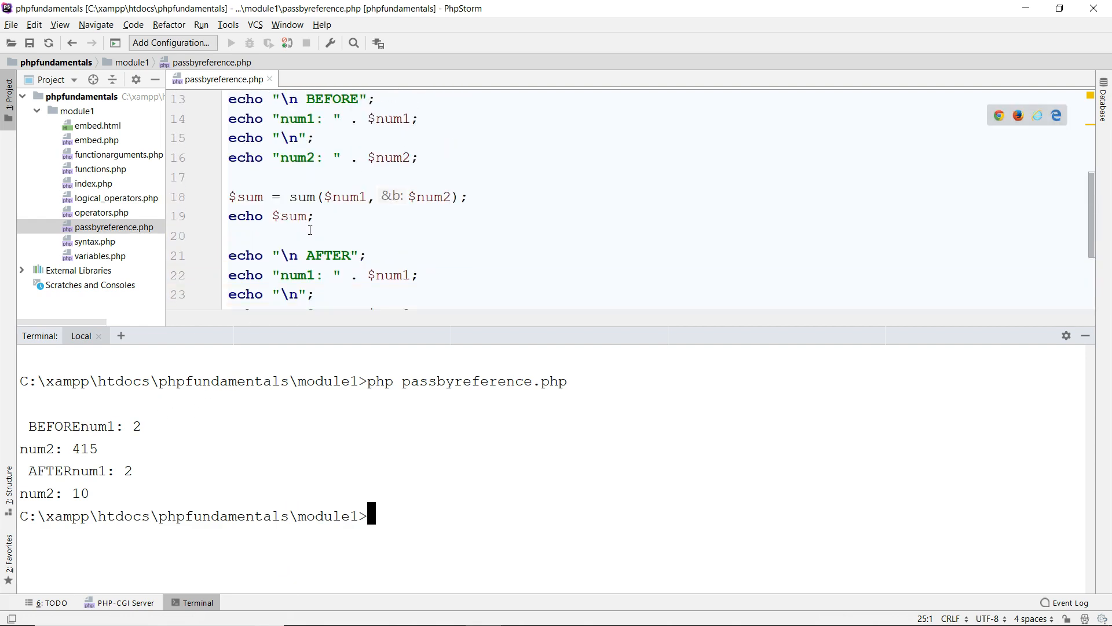
scroll(346, 186, "up", 3)
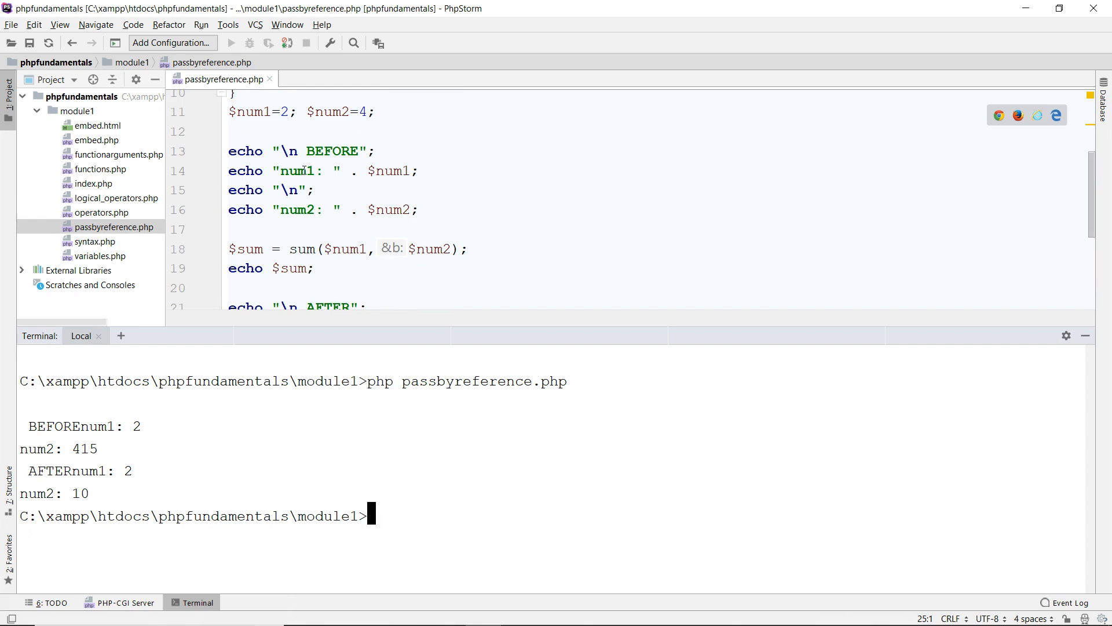
- Compare num1 in the BEFORE echo with the output values 2 for num1 and num2
double_click(297, 170)
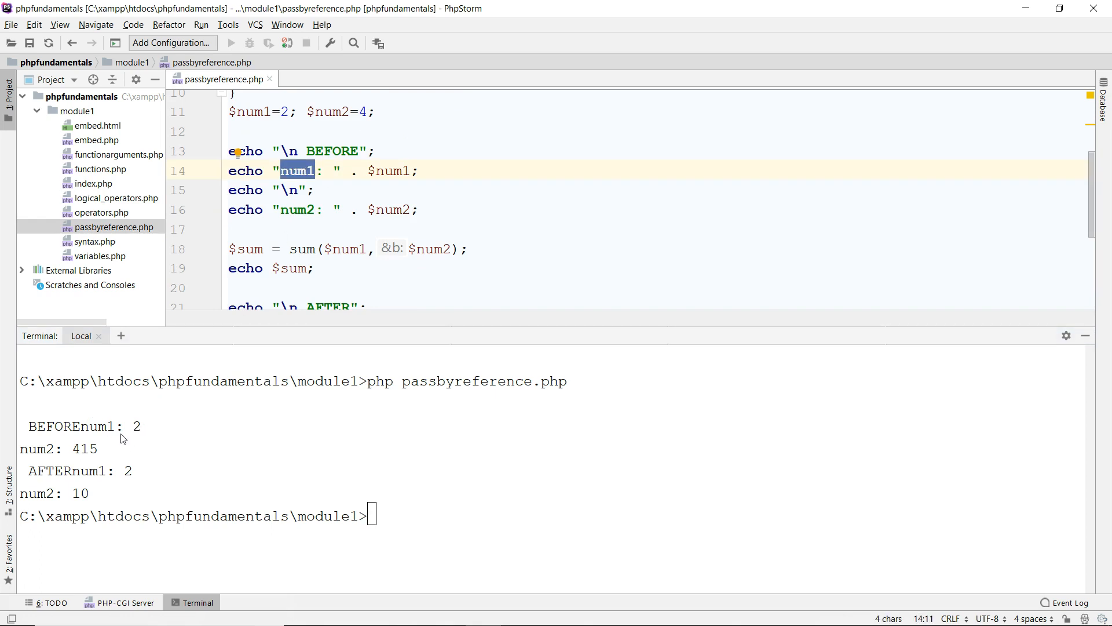
double_click(137, 426)
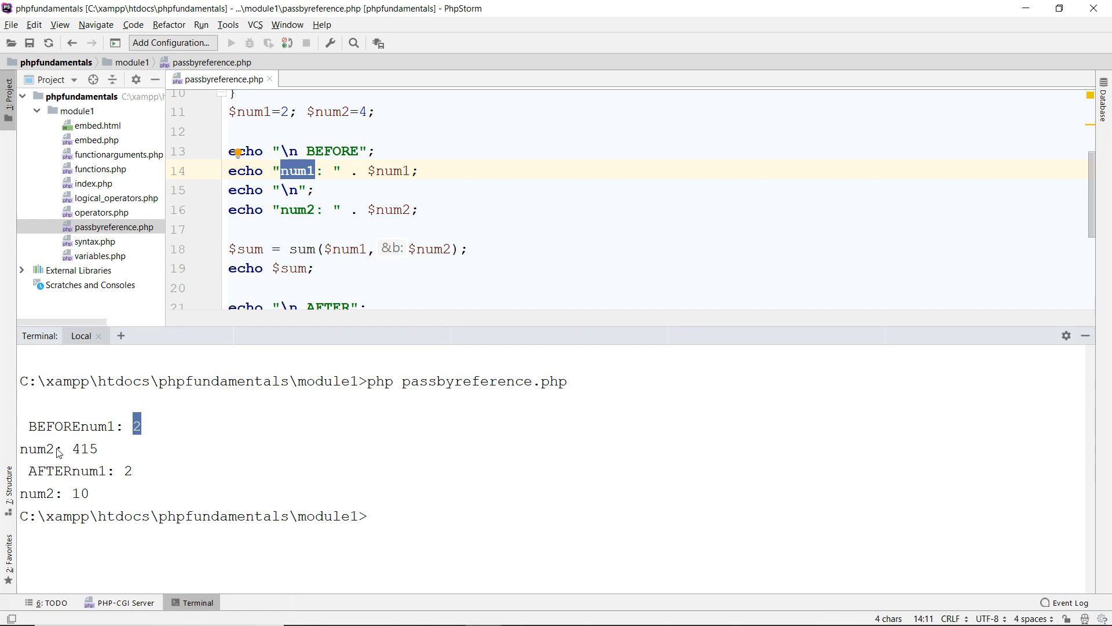
left_click_drag(46, 449, 54, 448)
- Add ' \n' after BEFORE on line 13 and make line 21 read "\n\n AFTER \n"
left_click(1085, 335)
left_click(522, 197)
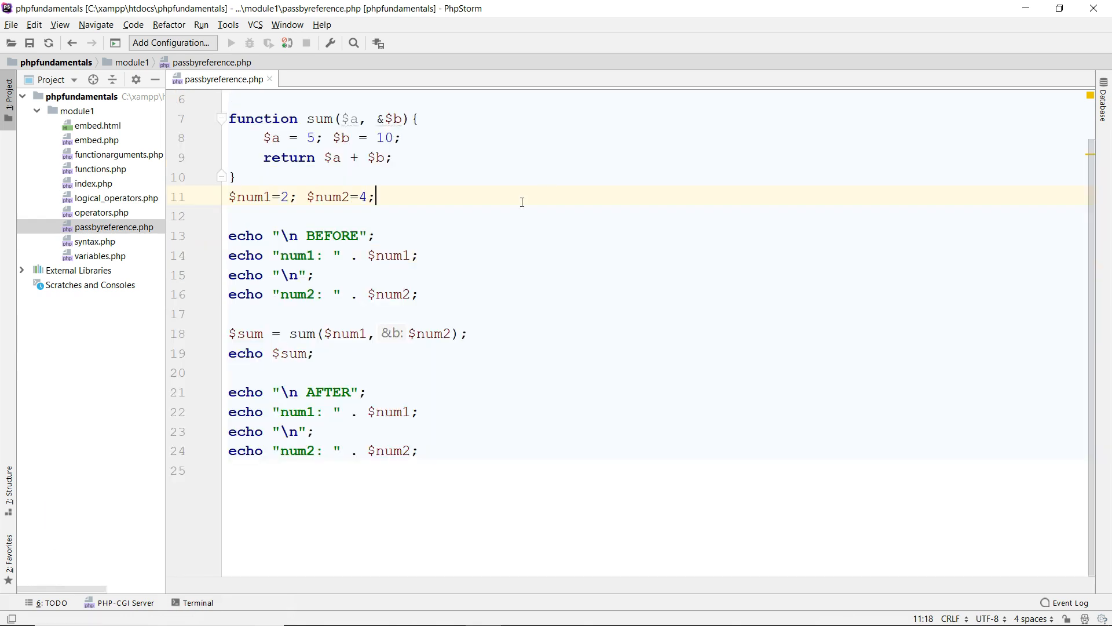
left_click(359, 234)
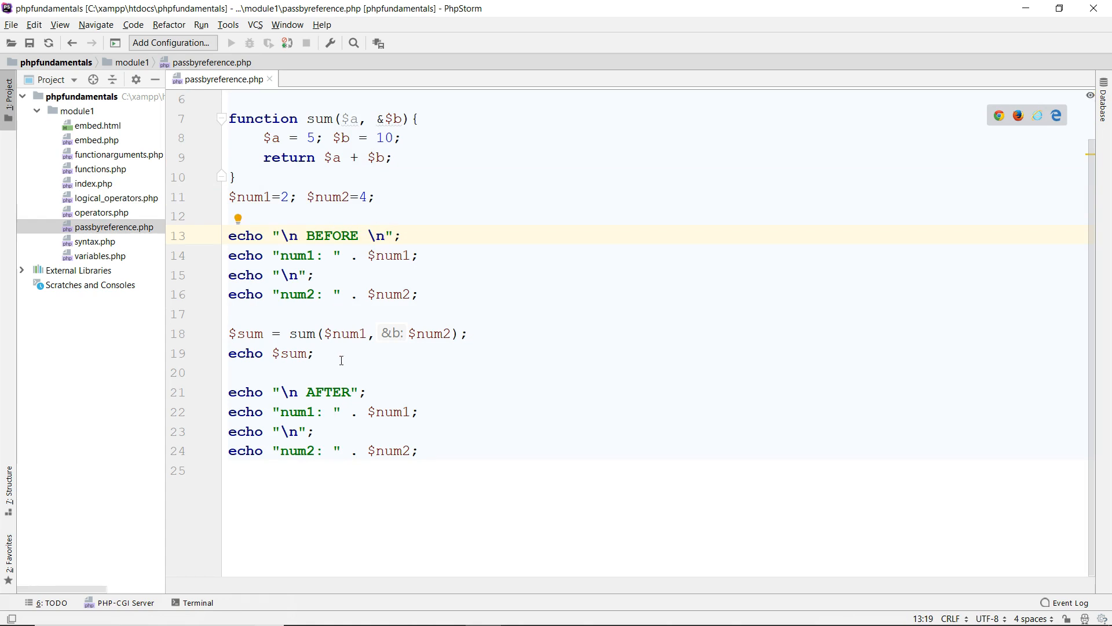
left_click(348, 391)
type("\\")
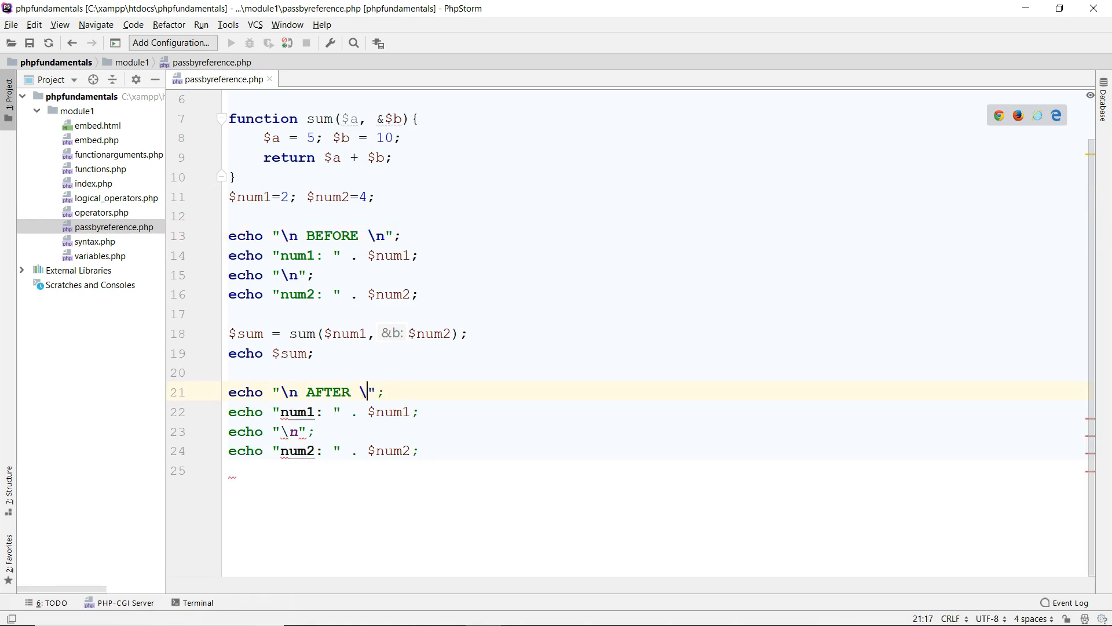
type("n")
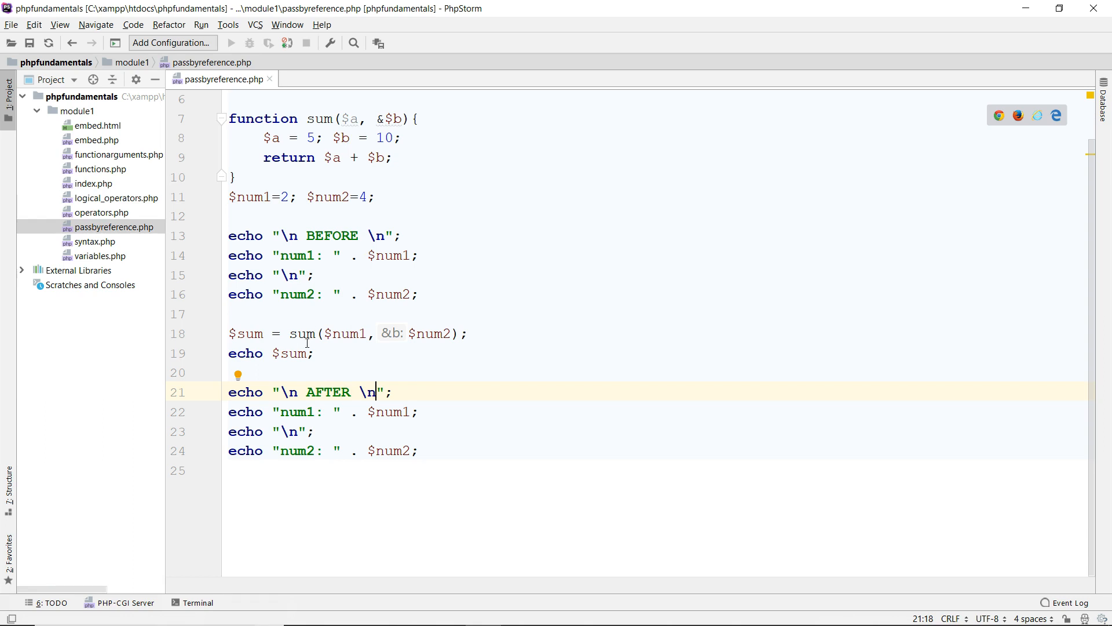
left_click(280, 392)
type("\\n")
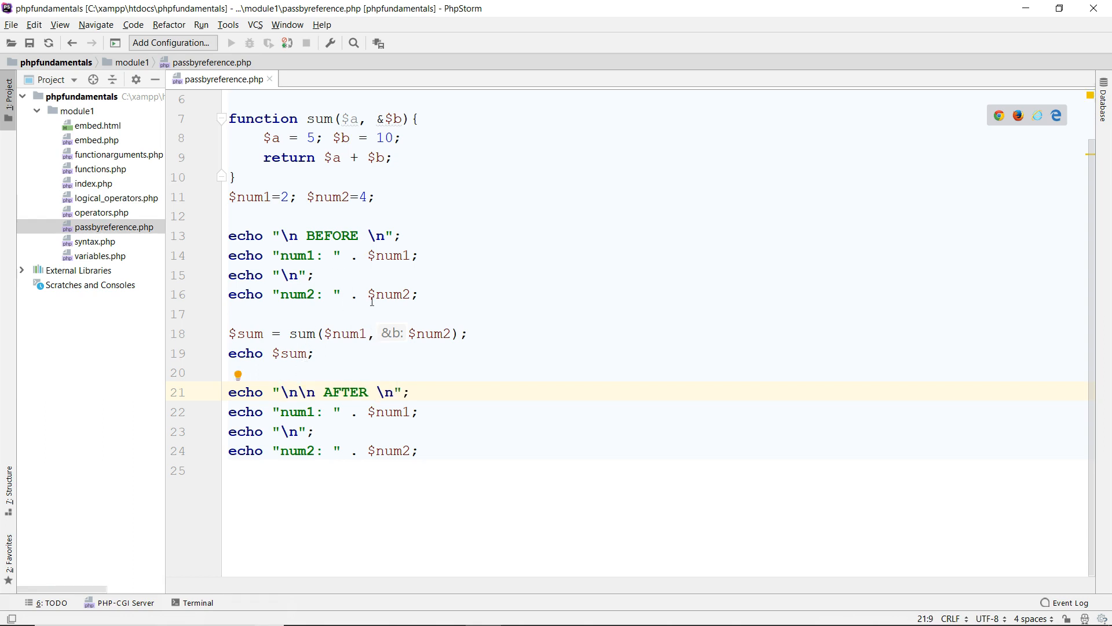
left_click(397, 218)
- Clear the terminal and rerun the script, now printing BEFORE and AFTER on their own lines
left_click(197, 603)
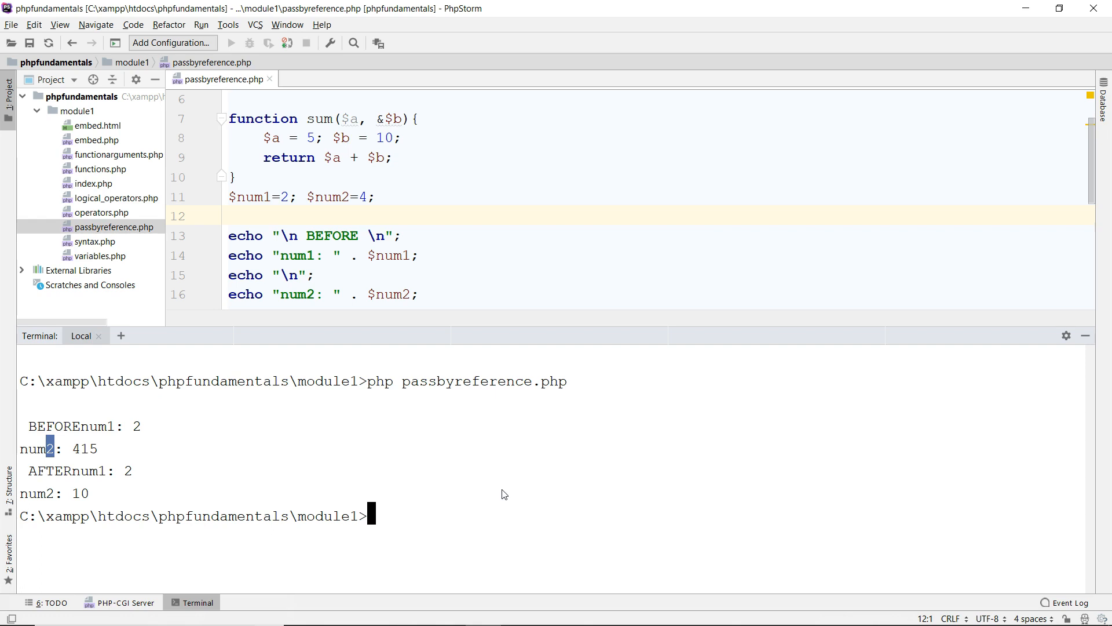
type("cls")
key("Return")
type("cls")
key("Up")
key("Up")
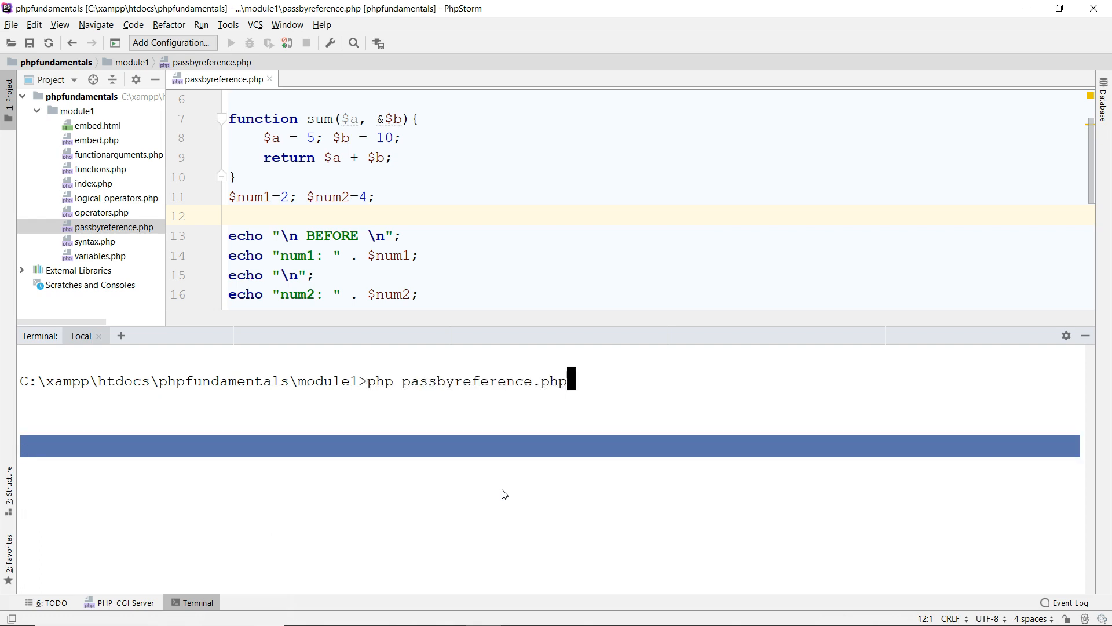
key("Return")
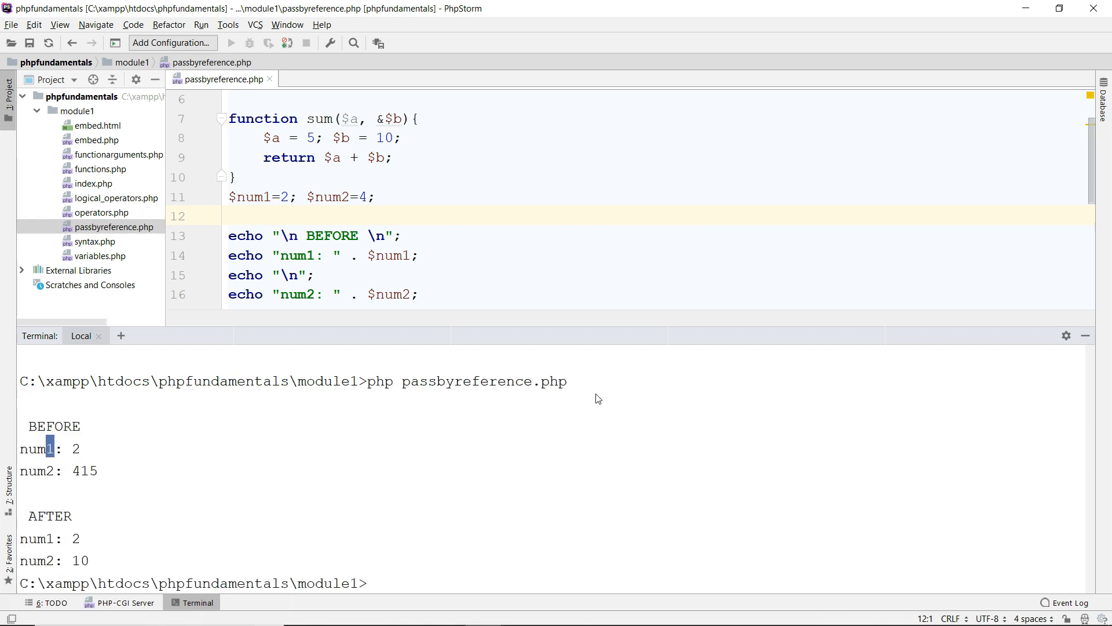
left_click_drag(639, 329, 639, 295)
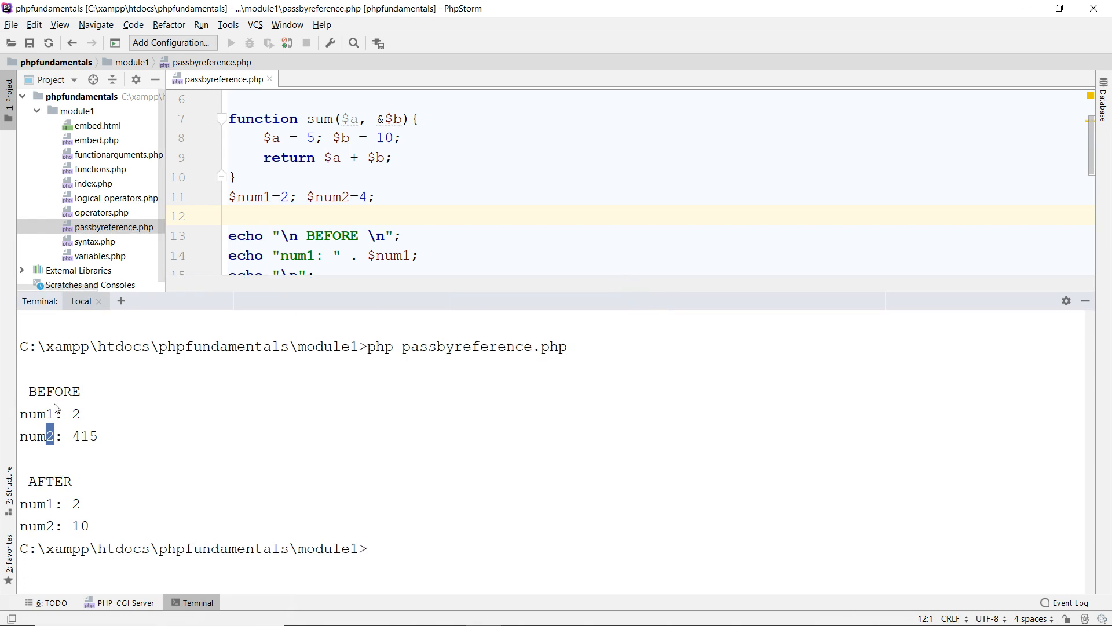
double_click(74, 414)
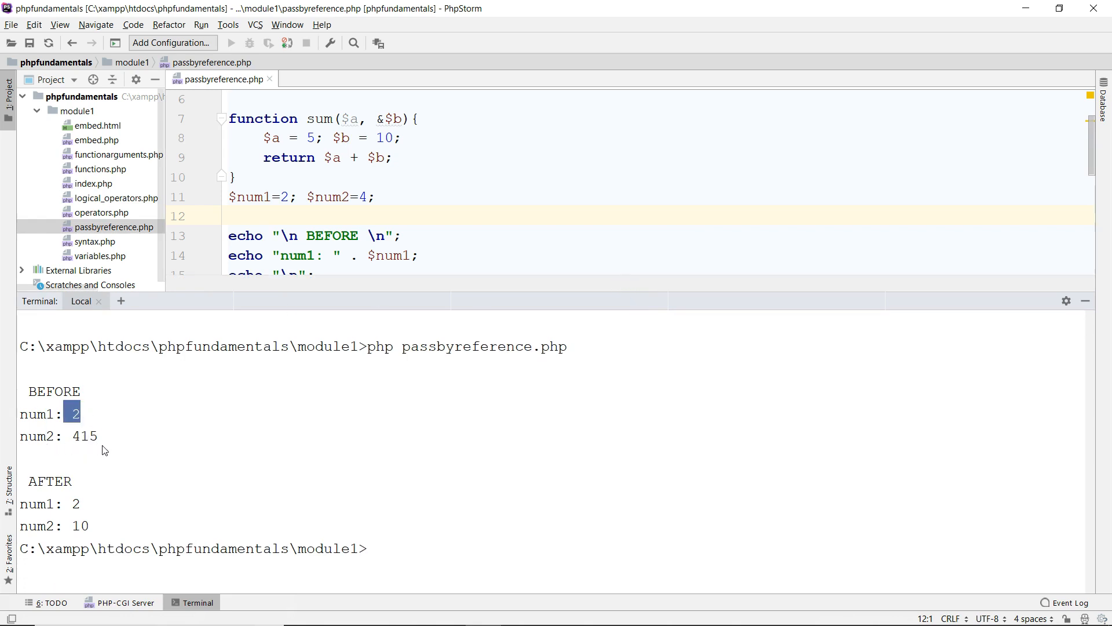
mouse_move(372, 190)
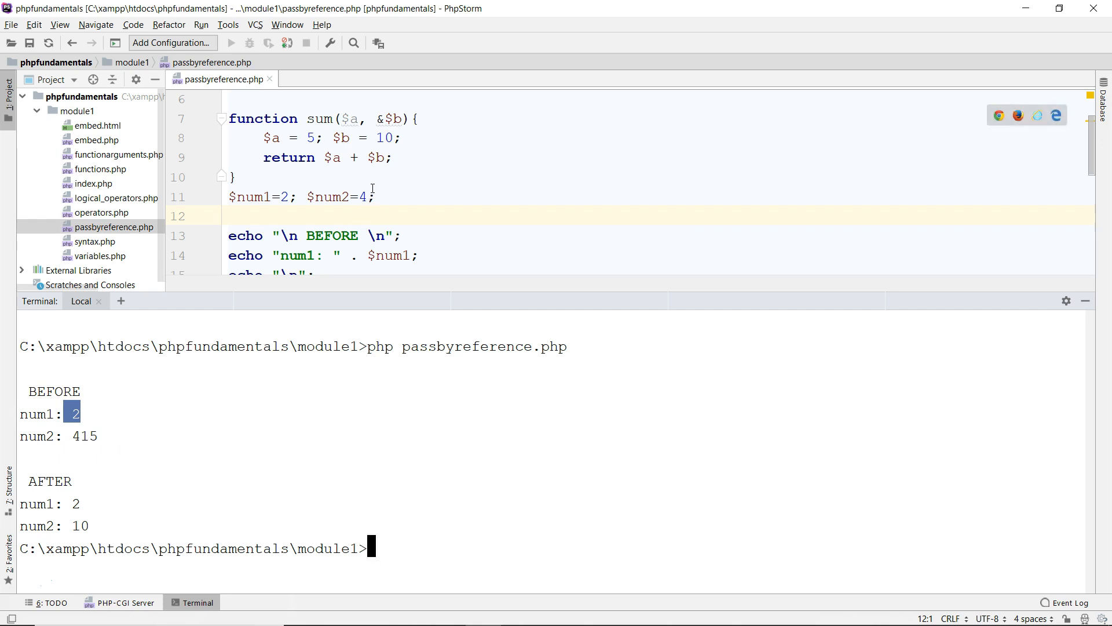
scroll(373, 187, "up", 2)
scroll(395, 193, "down", 3)
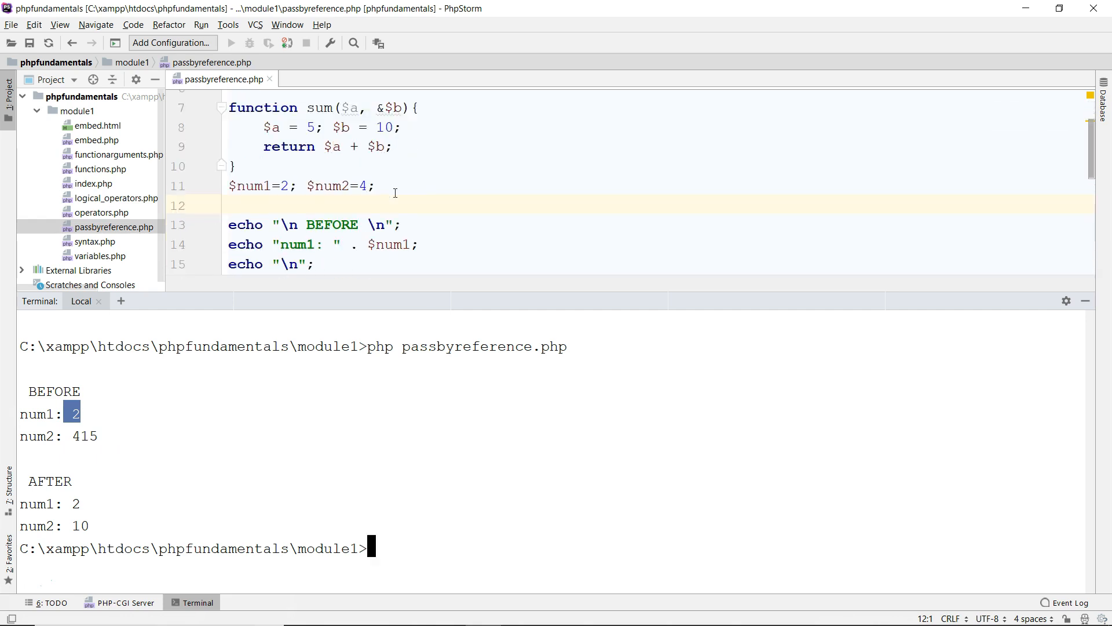
scroll(395, 192, "down", 2)
double_click(389, 180)
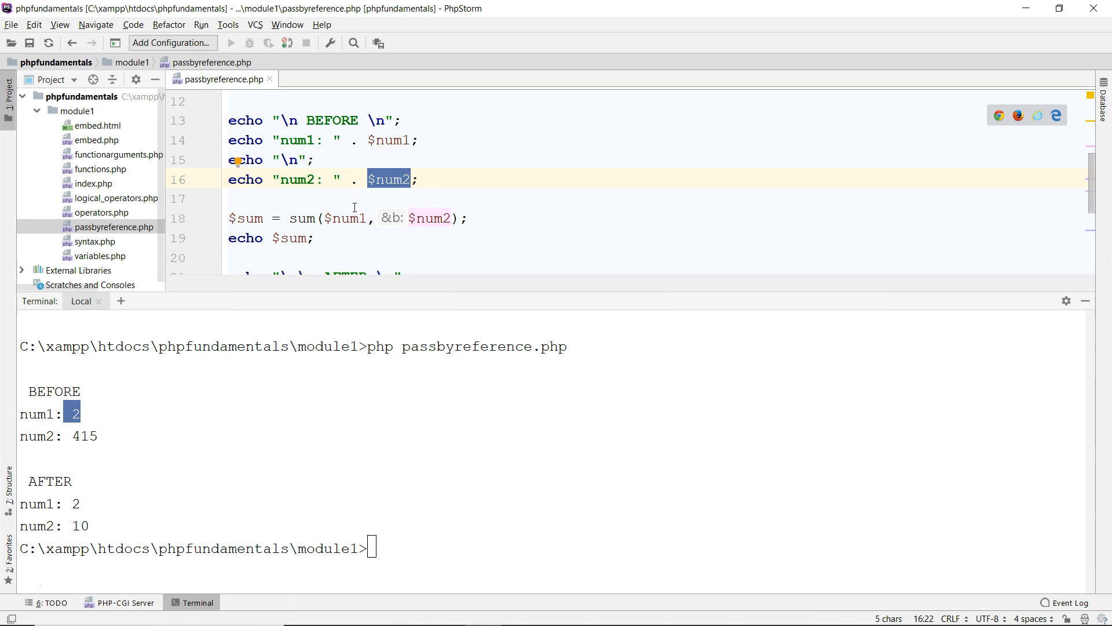
- Add a newline echo on line 17 so the sum prints on its own line
left_click(303, 237)
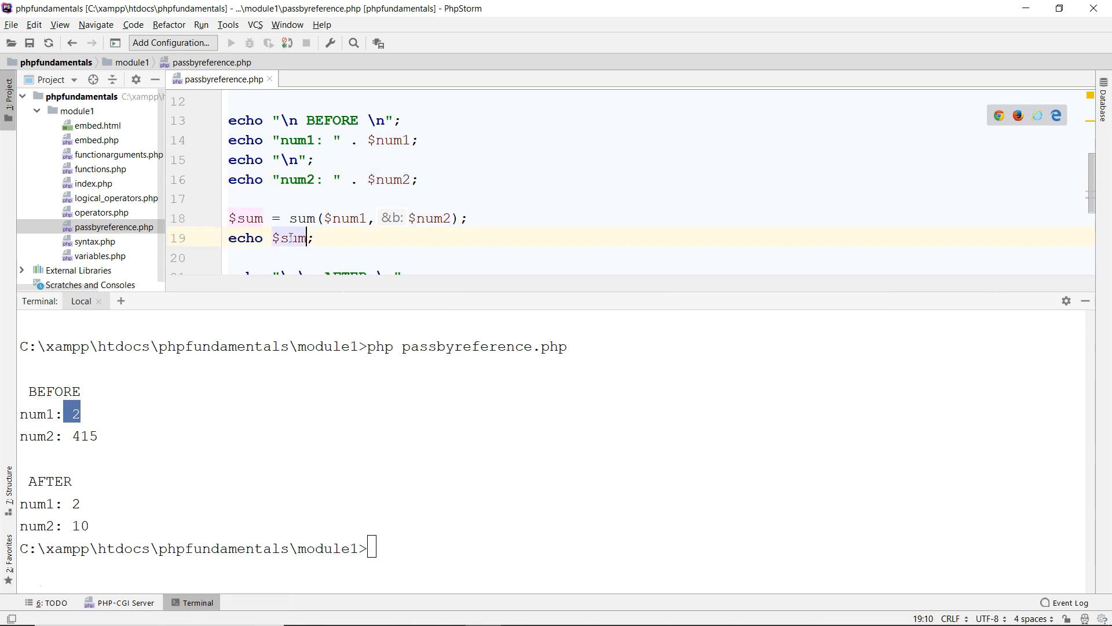
left_click(422, 198)
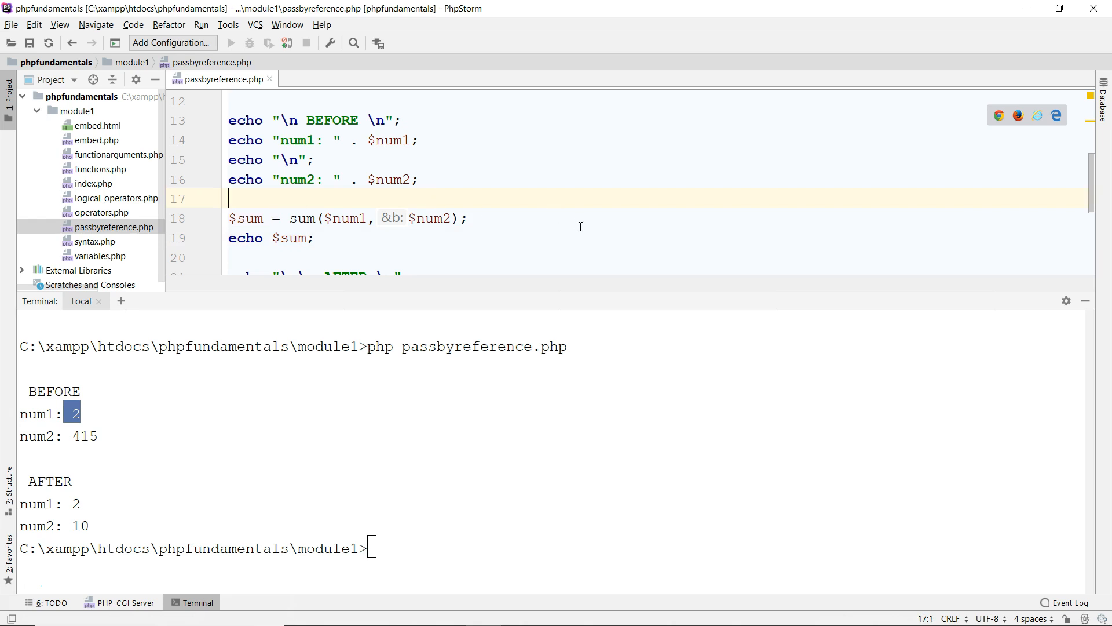
type("echo \"\\")
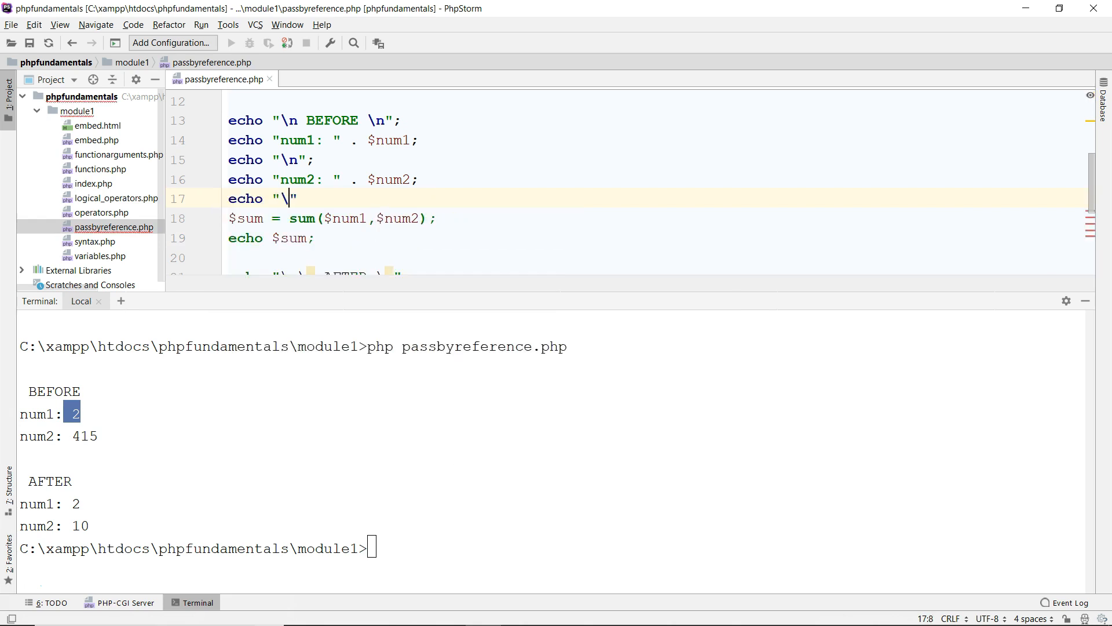
type("n")
key("End")
key("Down")
key("Home")
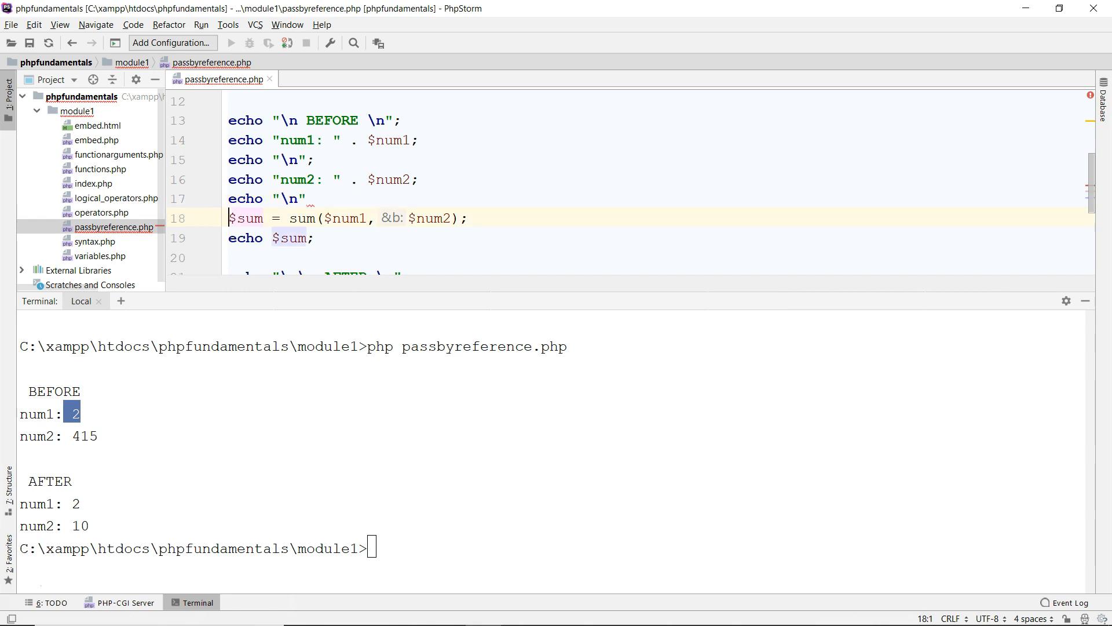
key("Left")
type(";")
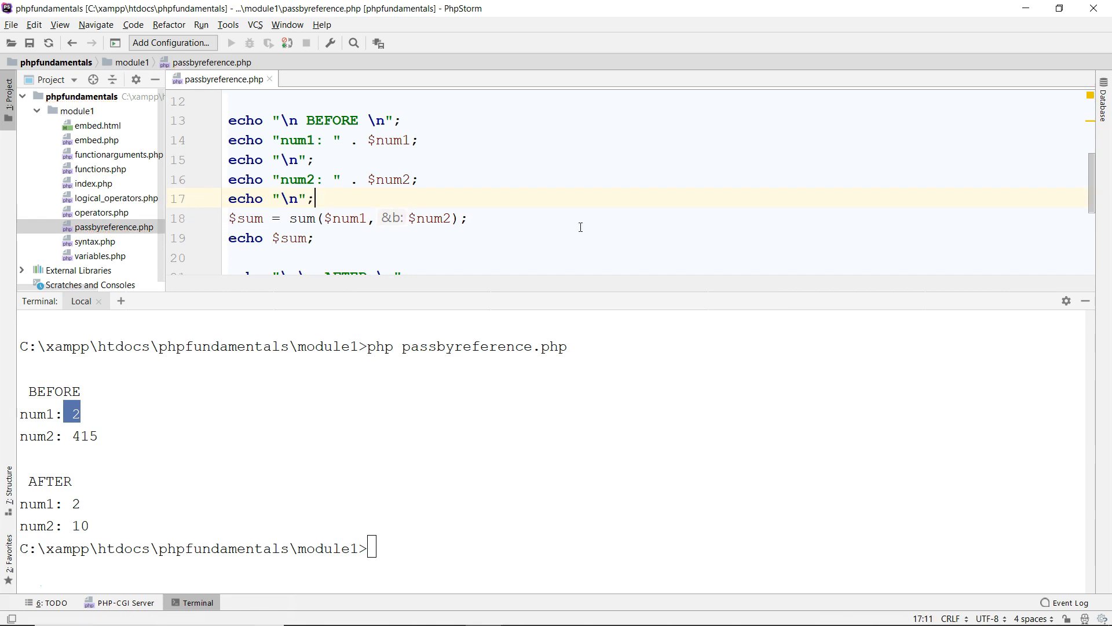
- Highlight the 15 stuck onto num2's value 4 in the terminal output
left_click_drag(572, 306, 572, 338)
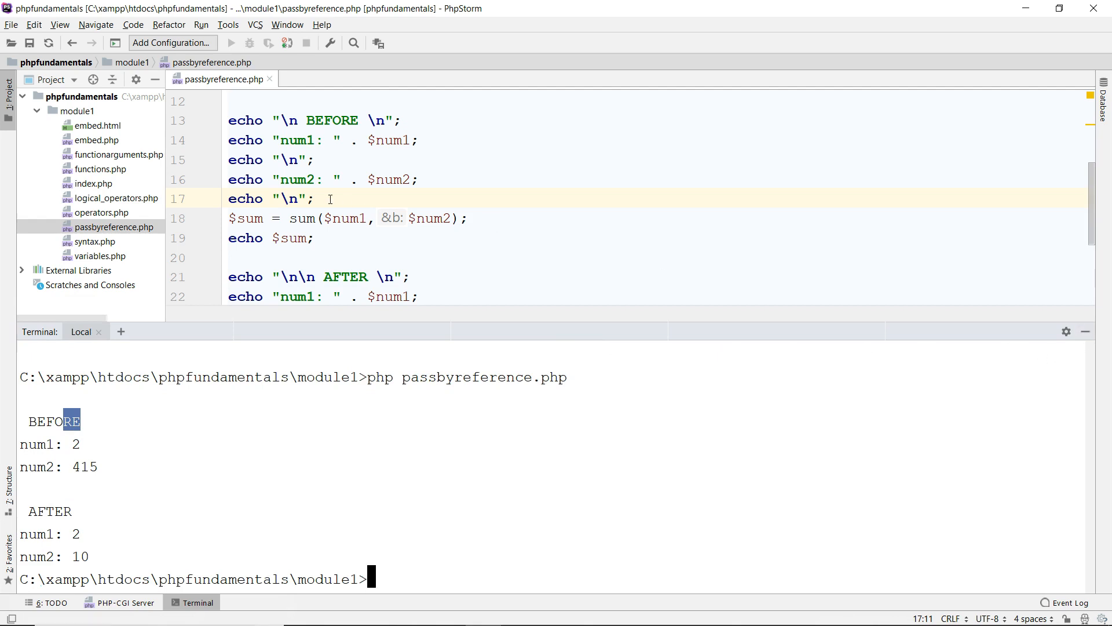
mouse_move(319, 239)
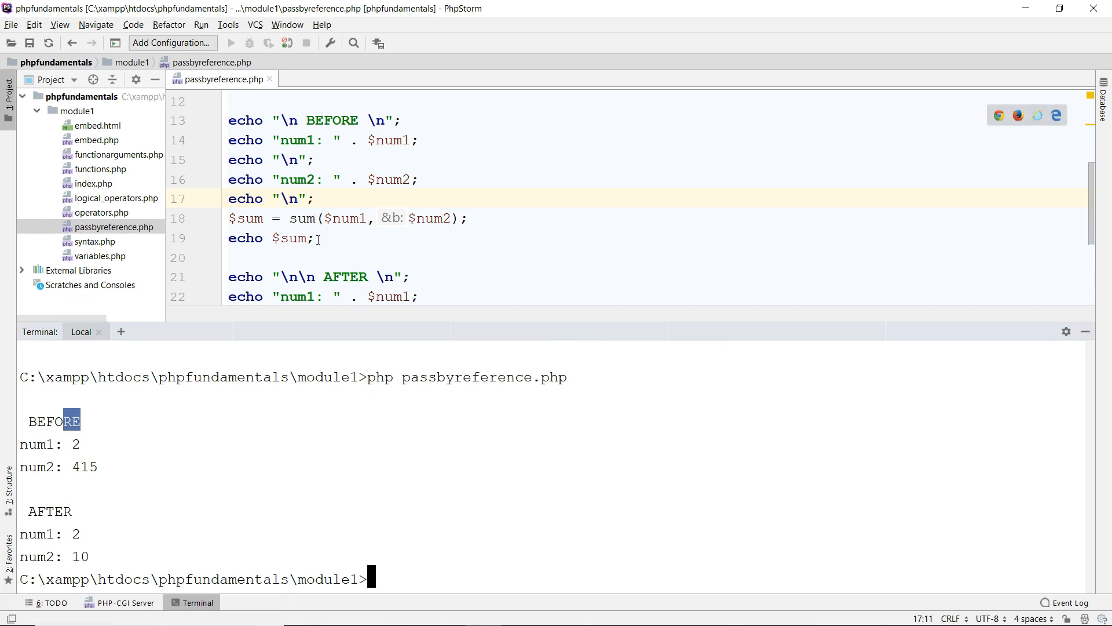
left_click(401, 414)
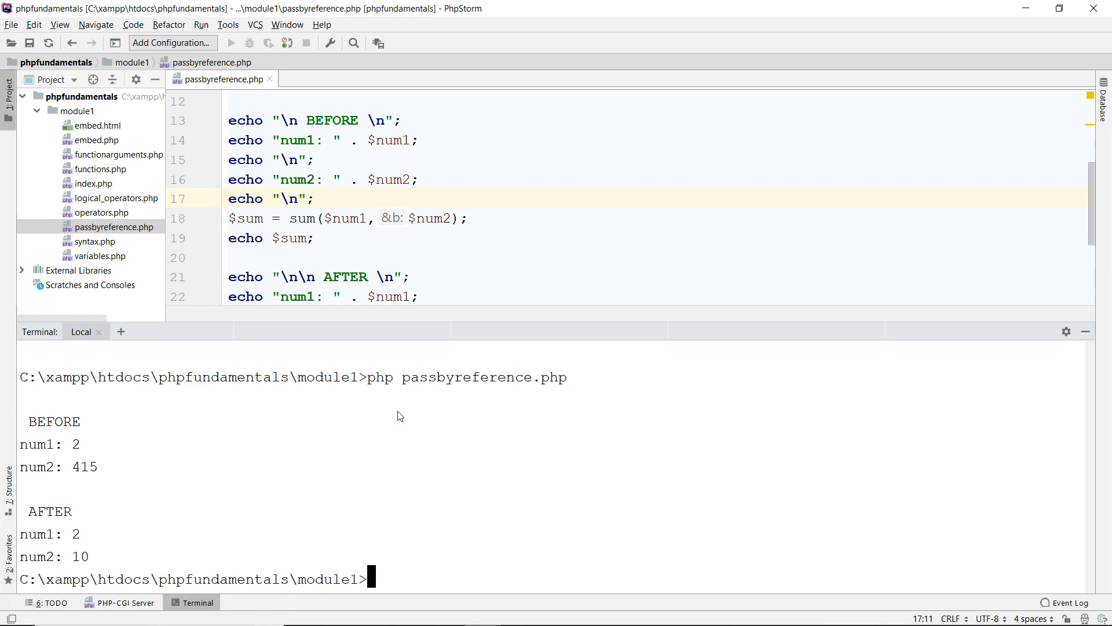
left_click_drag(81, 468, 97, 469)
- Clear the terminal and rerun the script, printing num2: 4 and sum 15 on separate lines
left_click(177, 482)
type("cls")
key("Return")
key("Up")
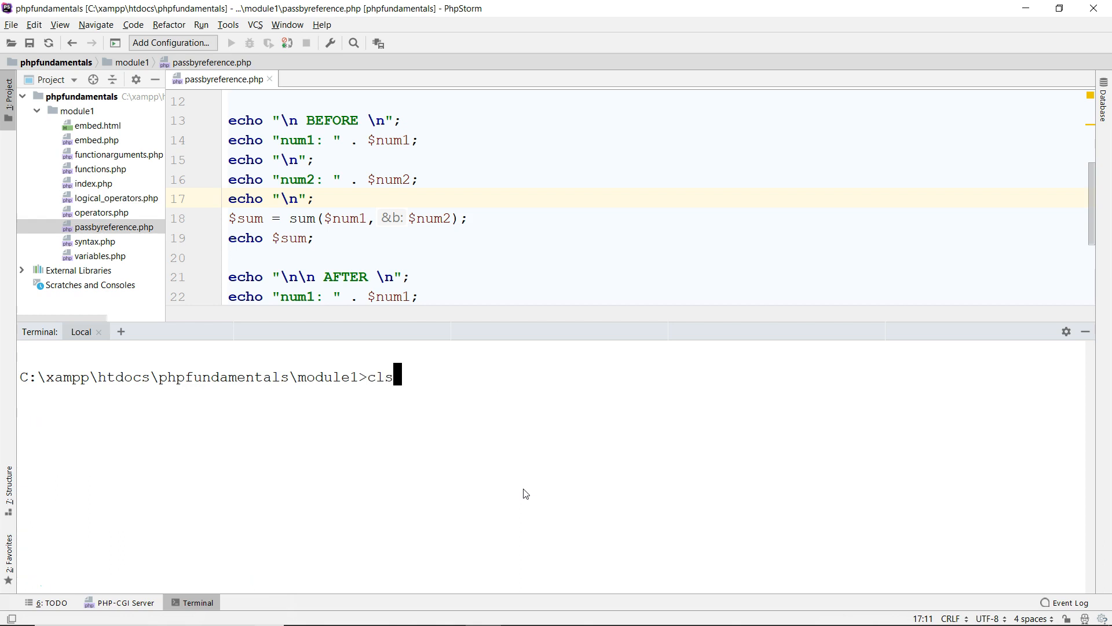
key("Up")
key("Return")
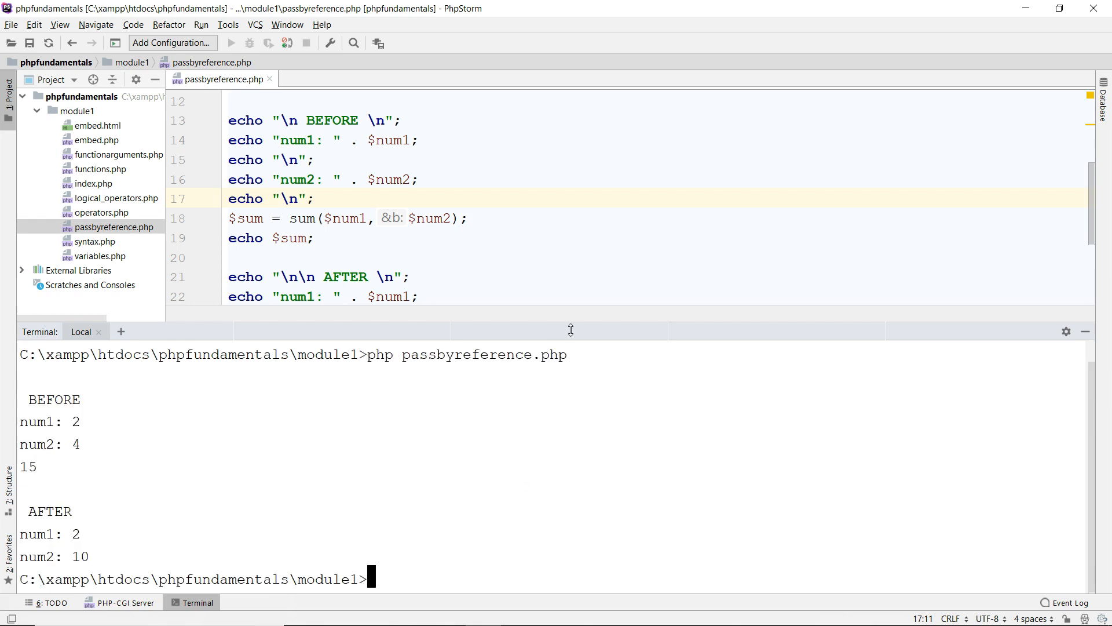
left_click_drag(569, 326, 557, 283)
scroll(433, 202, "up", 1)
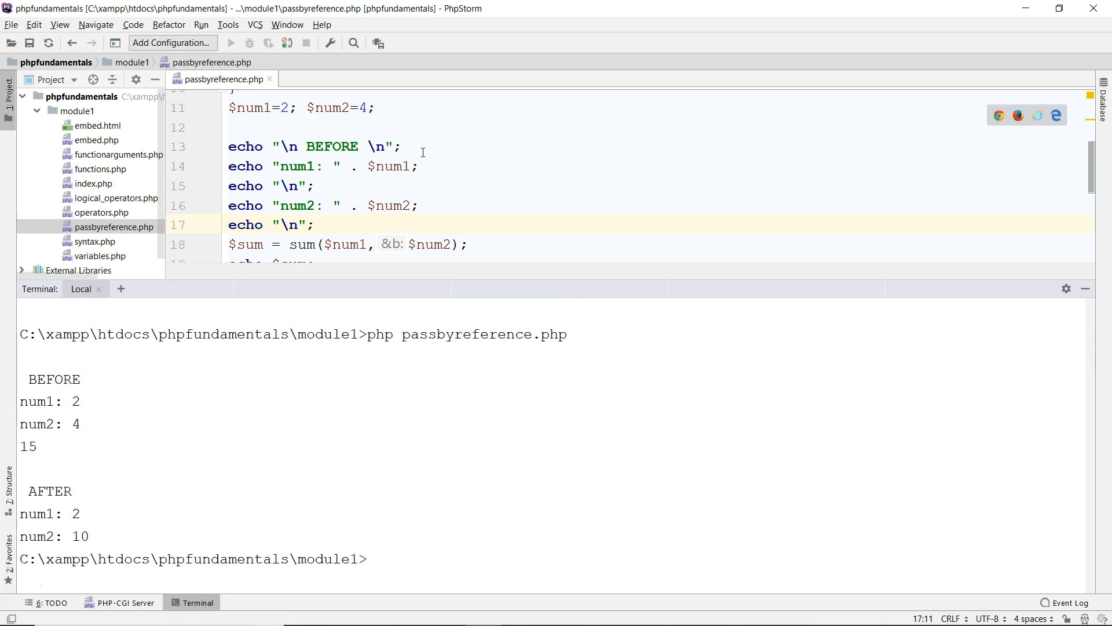
scroll(432, 202, "up", 1)
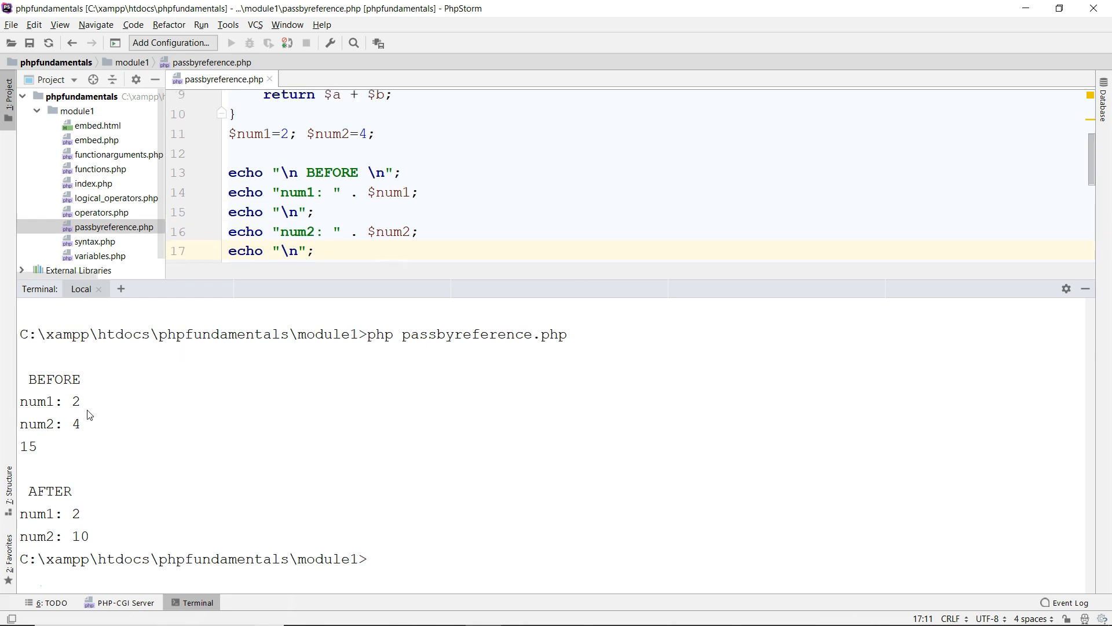
- Match the output values 4, 15, then num1 2 and num2 10 against the AFTER block code
double_click(76, 424)
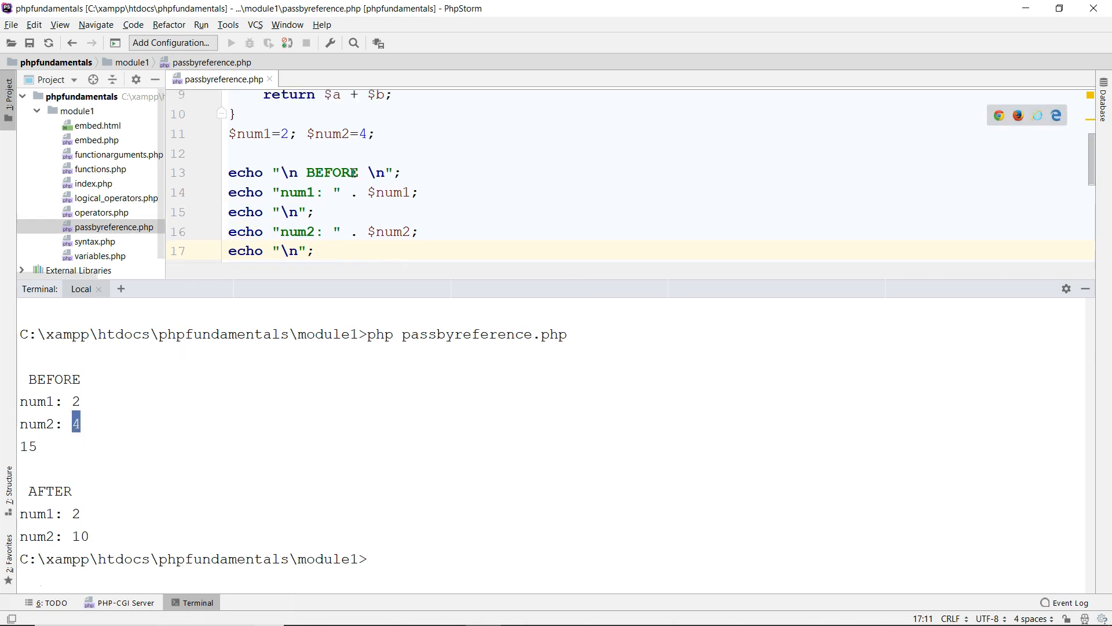
scroll(328, 219, "down", 1)
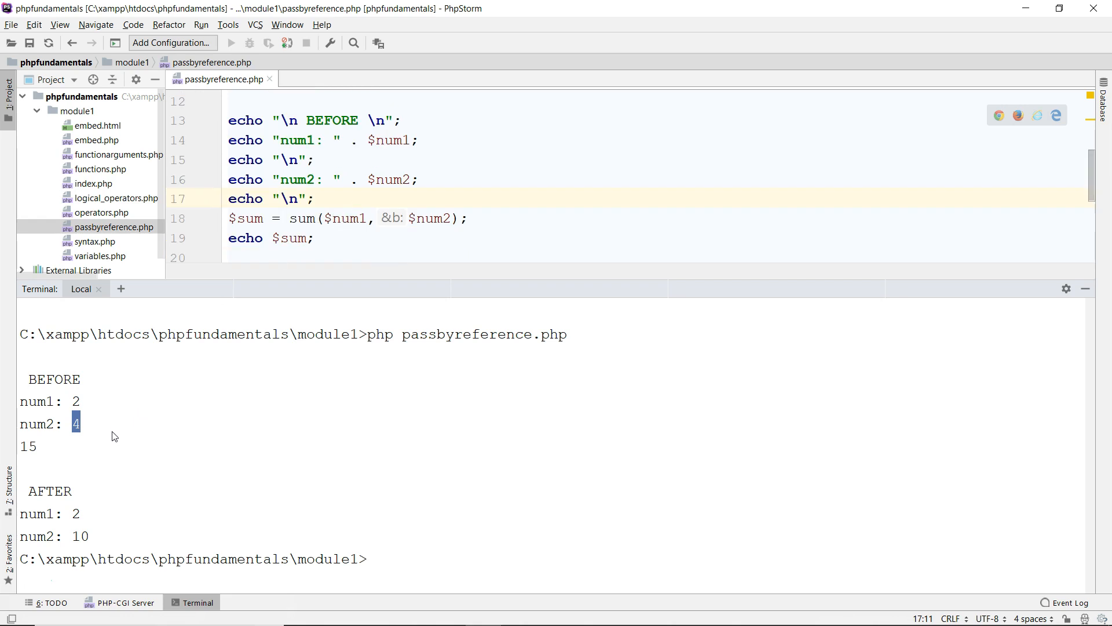
double_click(29, 445)
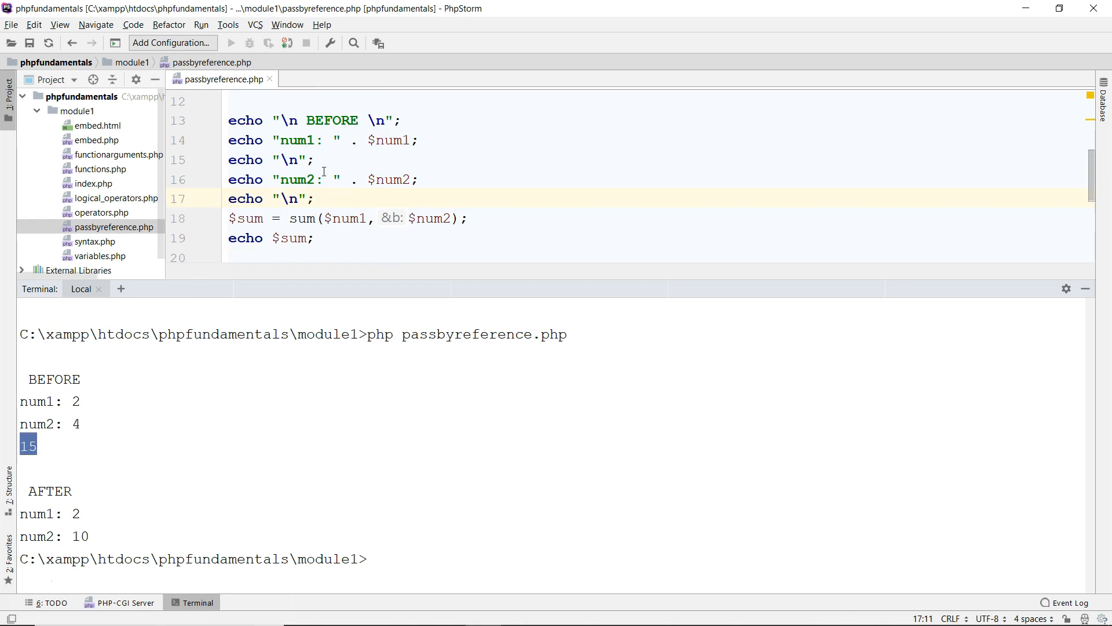
scroll(301, 174, "up", 3)
scroll(302, 165, "up", 2)
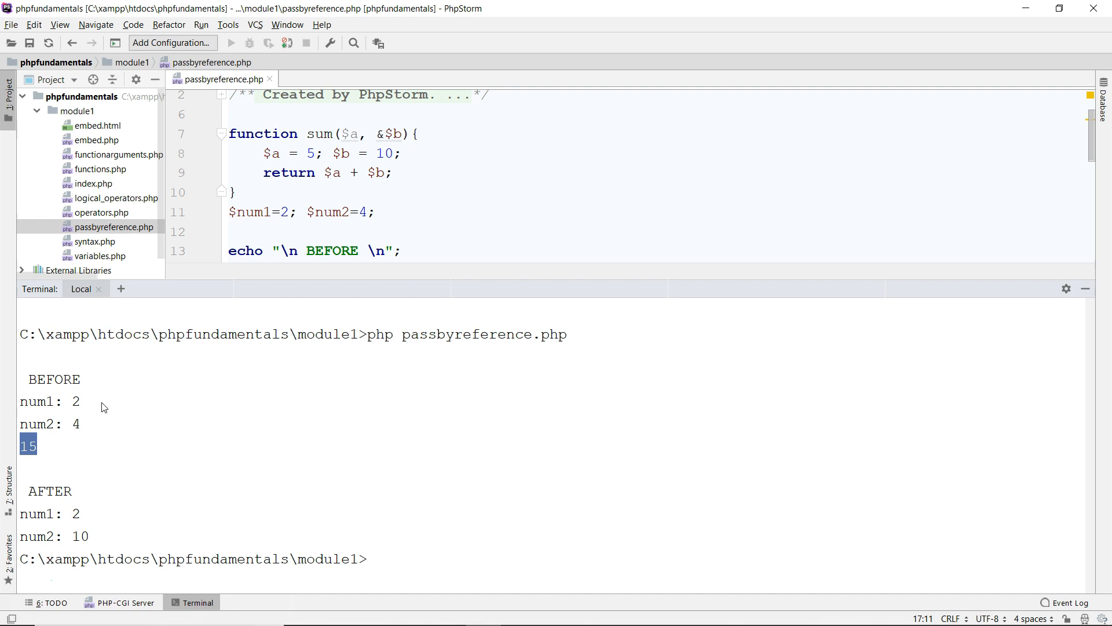
scroll(388, 173, "down", 2)
scroll(389, 183, "down", 3)
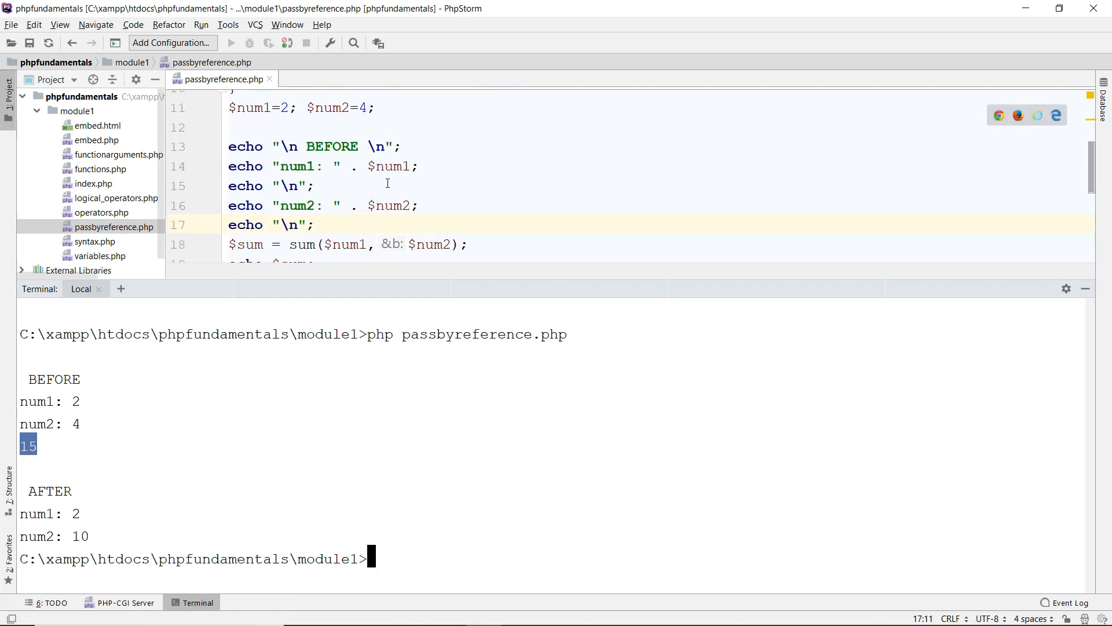
scroll(388, 200, "down", 3)
scroll(389, 205, "down", 3)
scroll(348, 205, "down", 3)
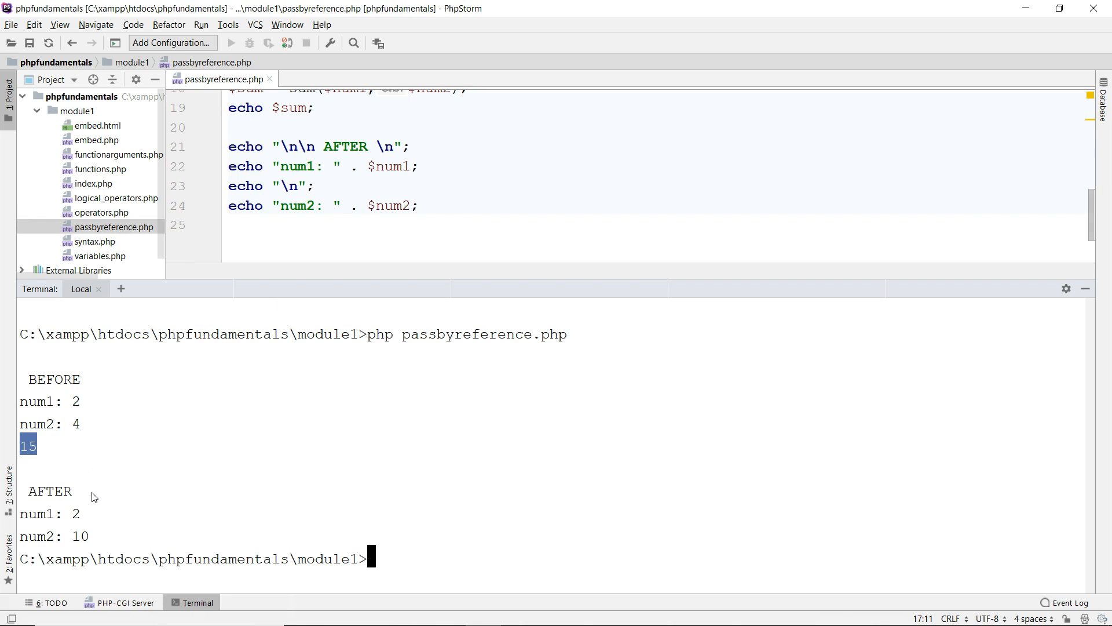
double_click(295, 165)
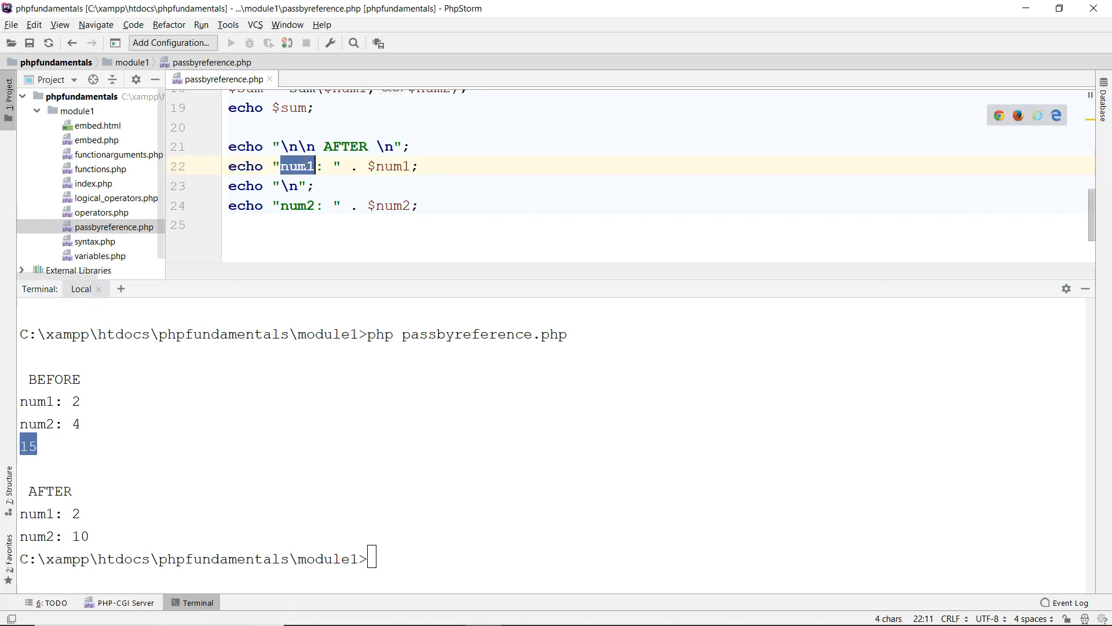
double_click(77, 513)
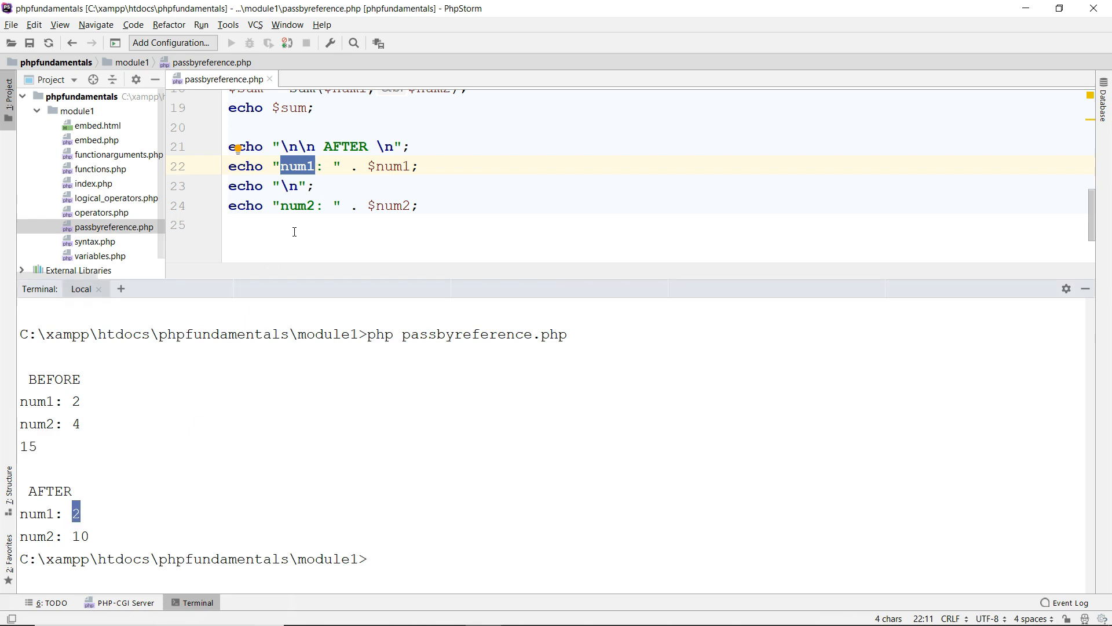
double_click(298, 206)
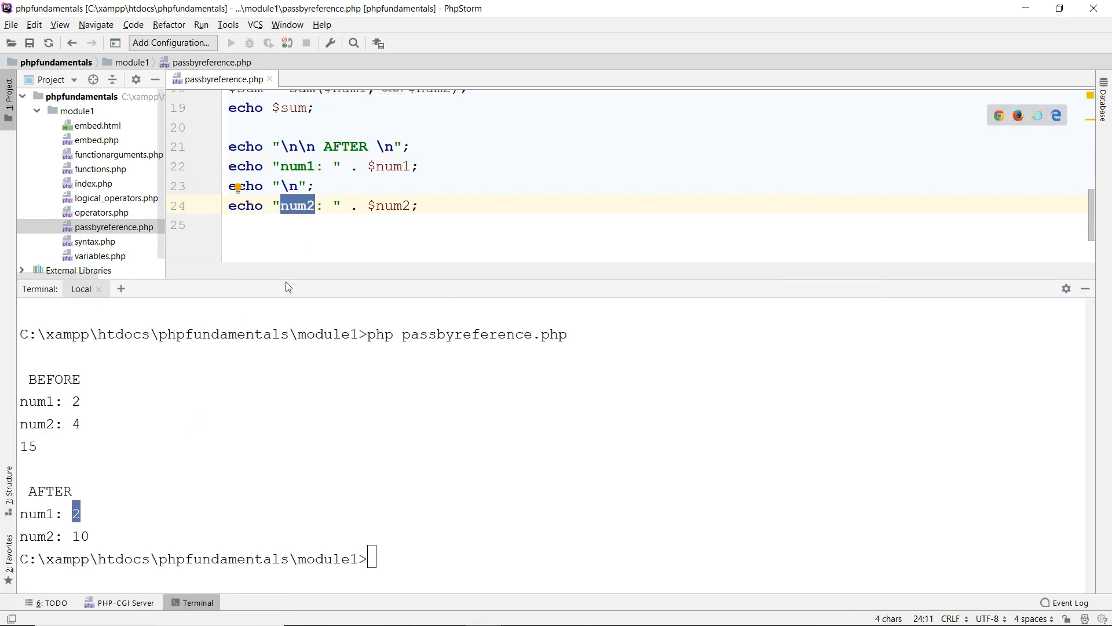
double_click(80, 535)
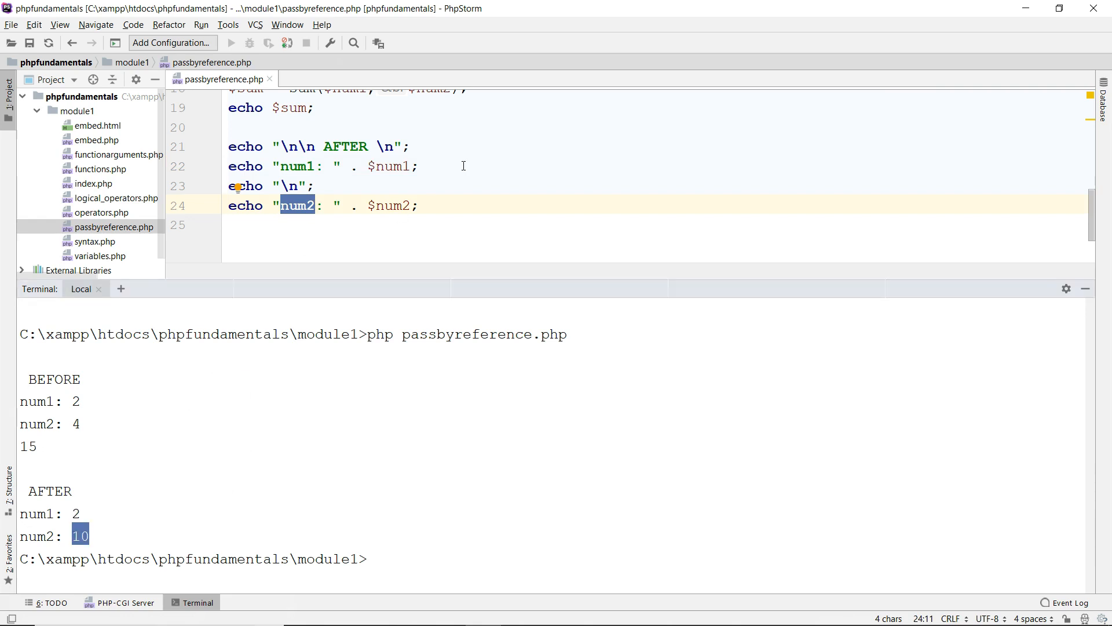
left_click_drag(512, 278, 487, 348)
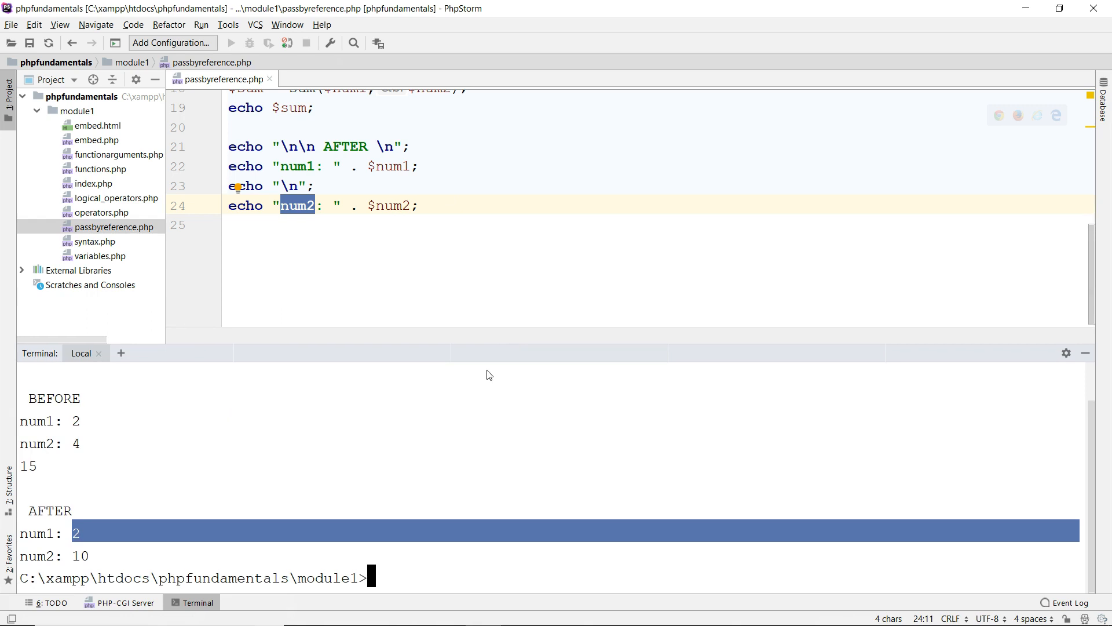
scroll(391, 228, "up", 2)
scroll(392, 228, "up", 2)
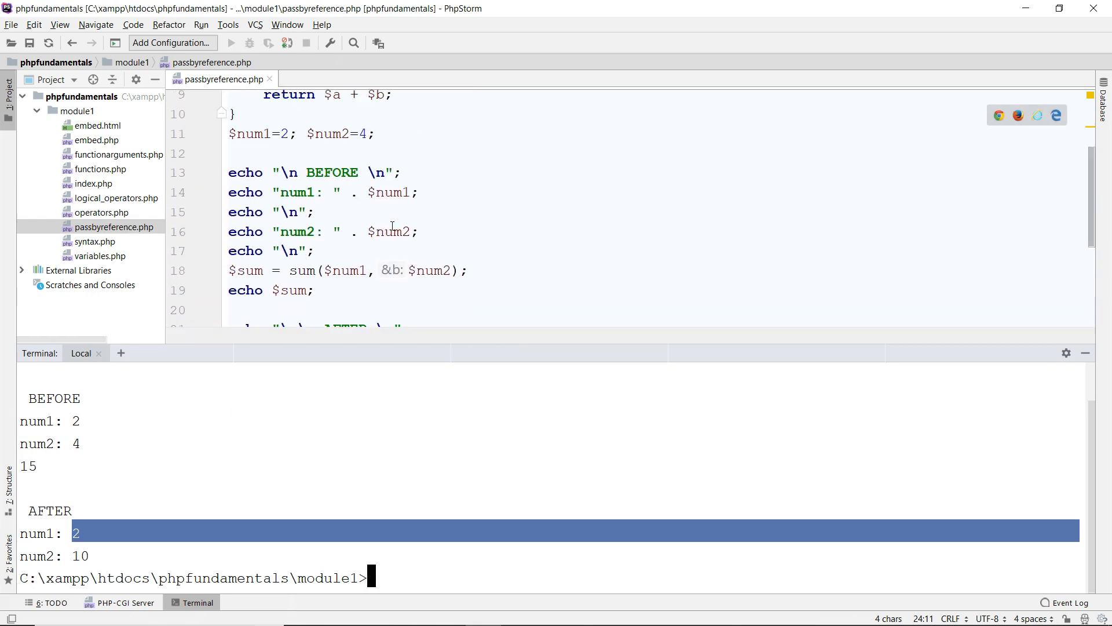
- Trace $num2 (set to 4) into sum's by-reference parameter &$b, which sets it to 10
left_click(1086, 353)
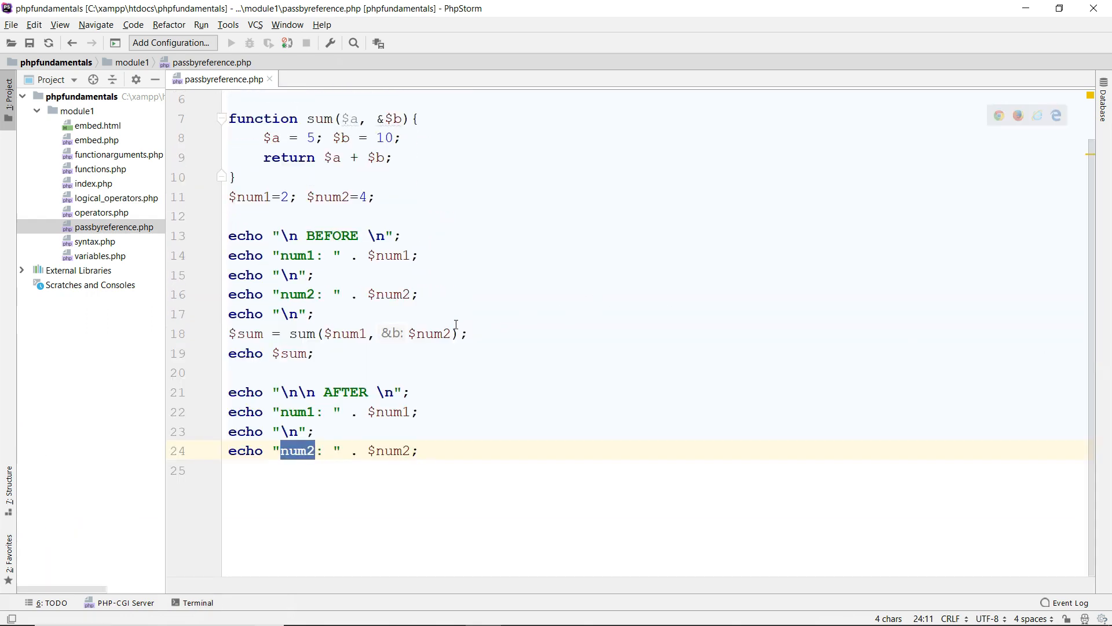
double_click(430, 333)
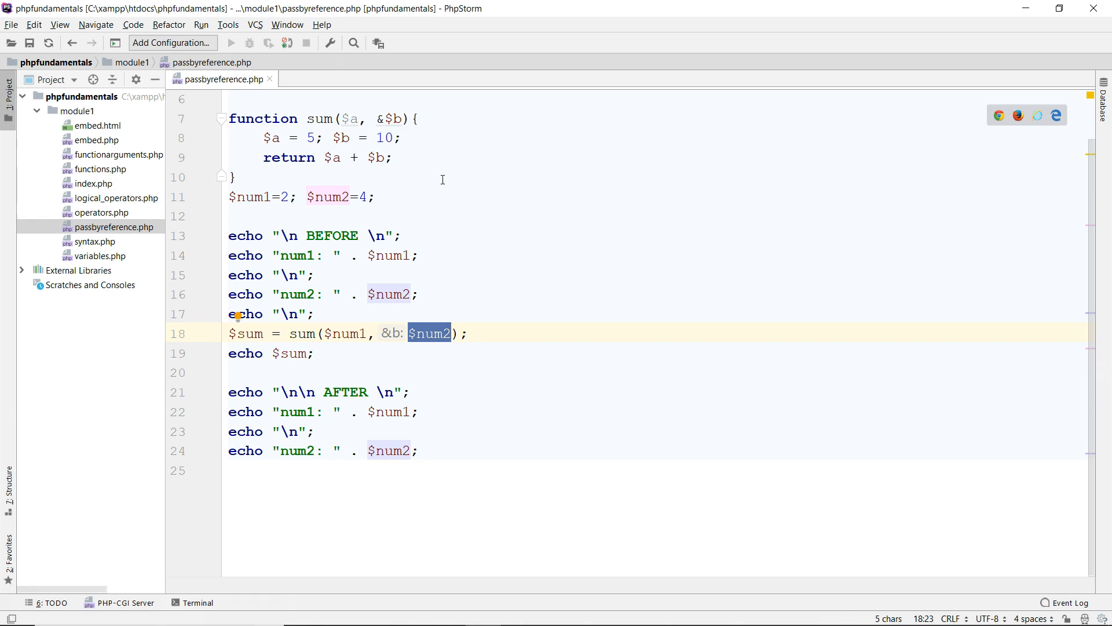
double_click(329, 196)
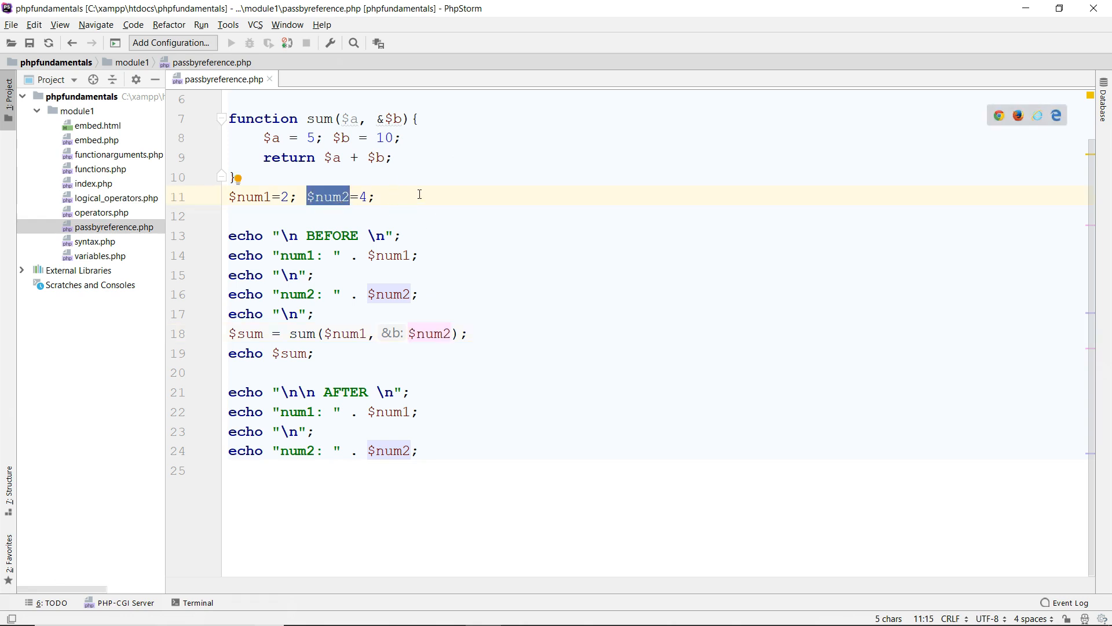
left_click(415, 145)
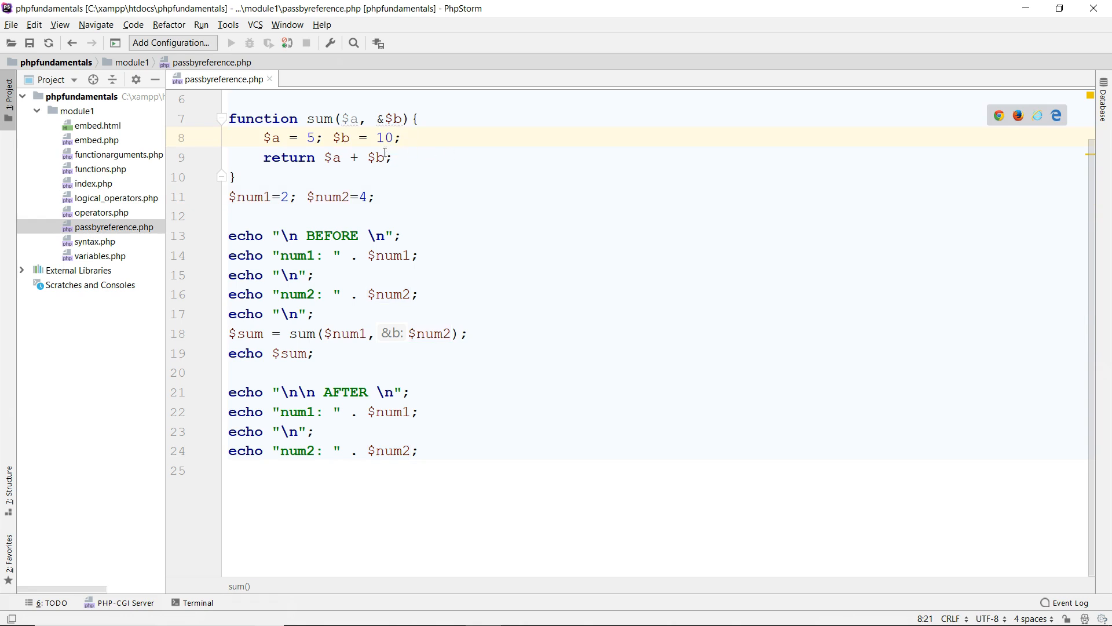
double_click(342, 138)
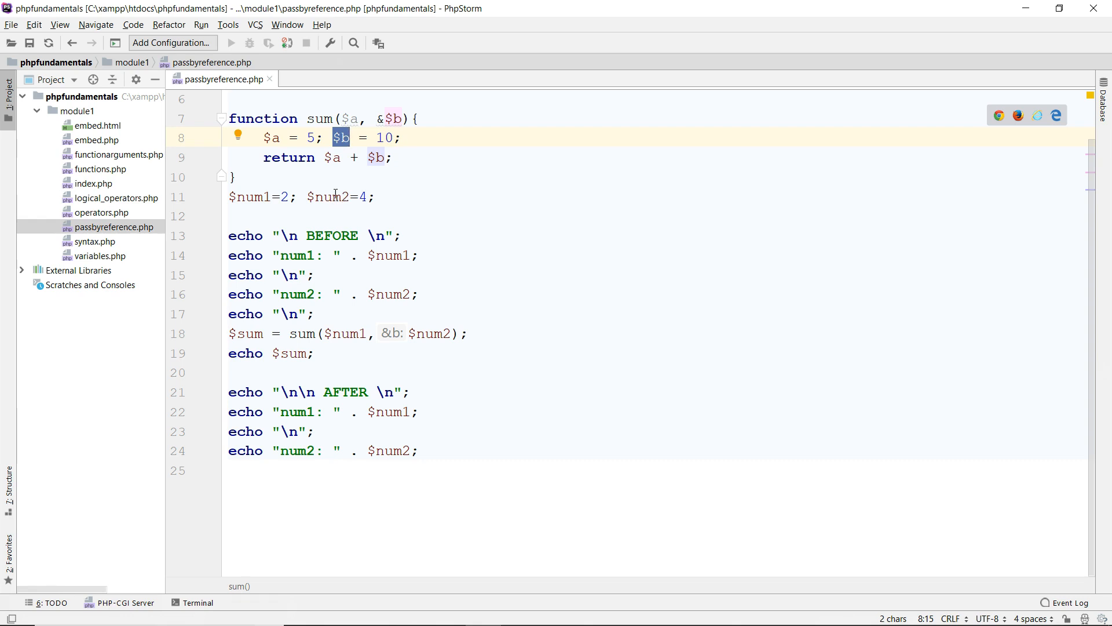
left_click(336, 197)
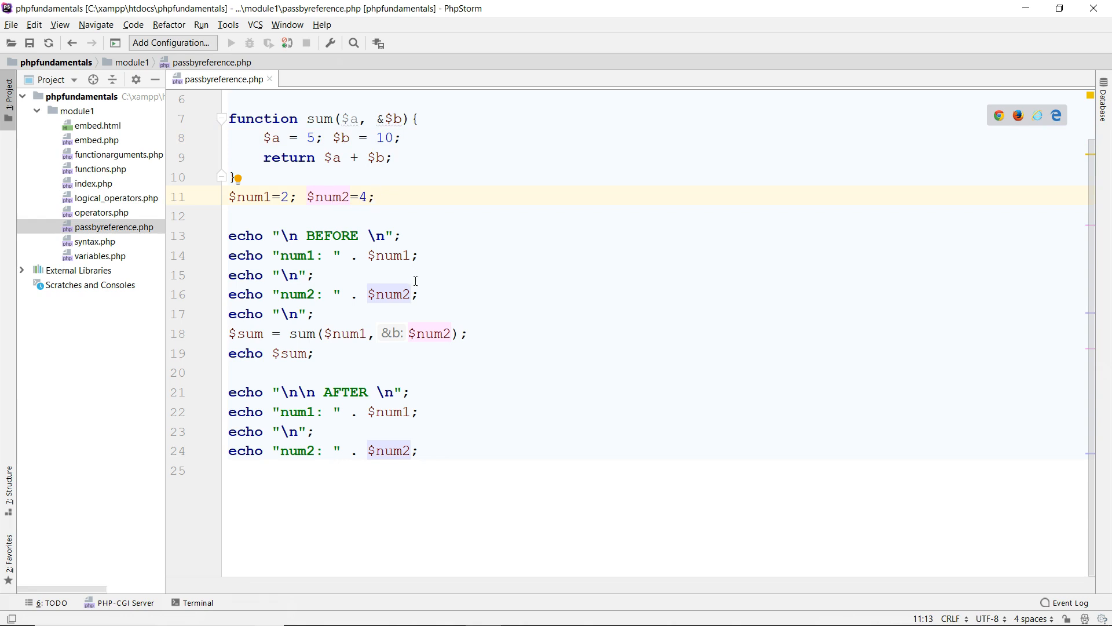
left_click(409, 334)
left_click(385, 118)
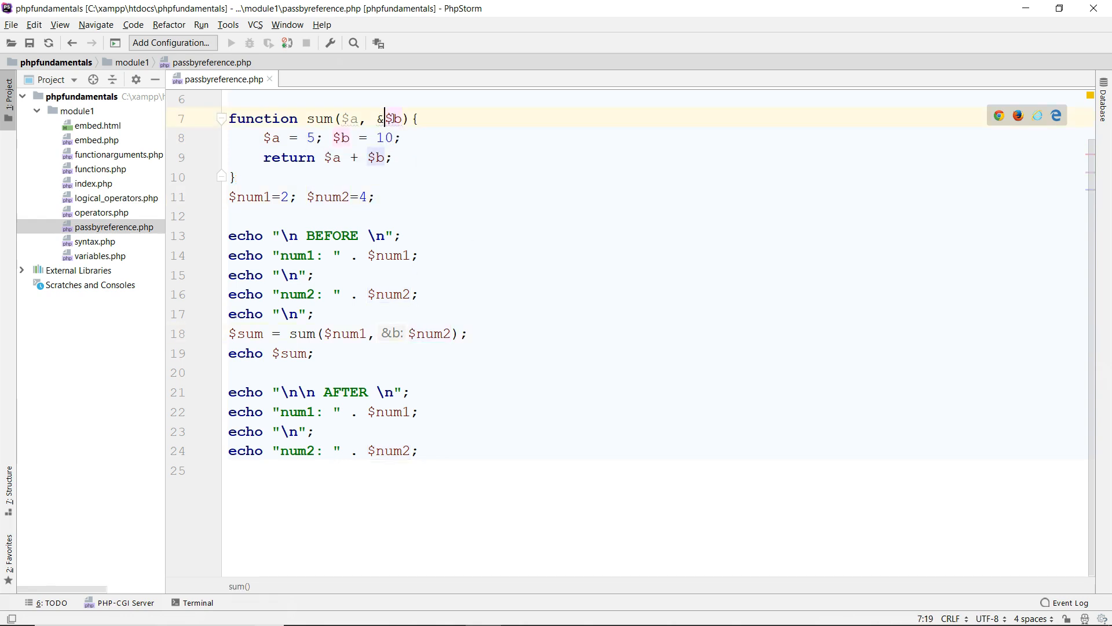
left_click(405, 137)
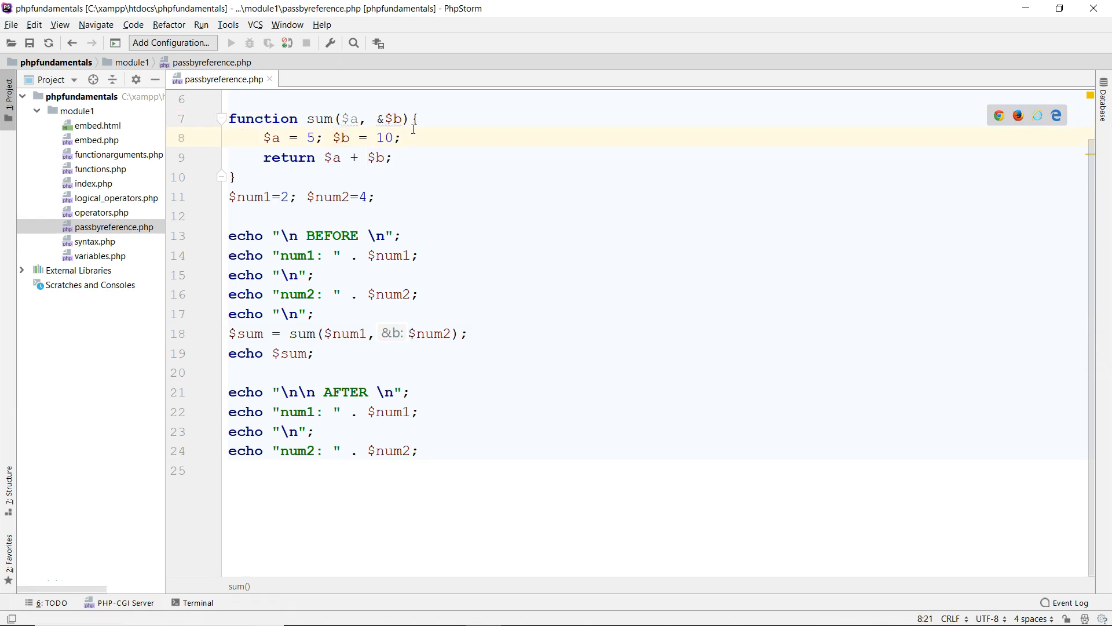
double_click(421, 334)
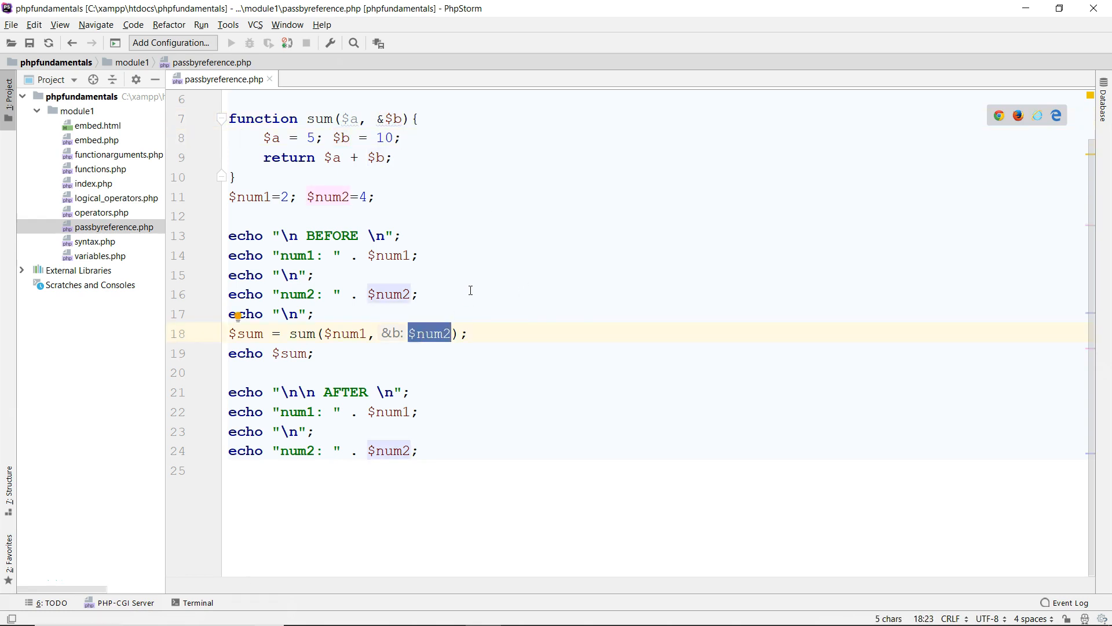
left_click(432, 361)
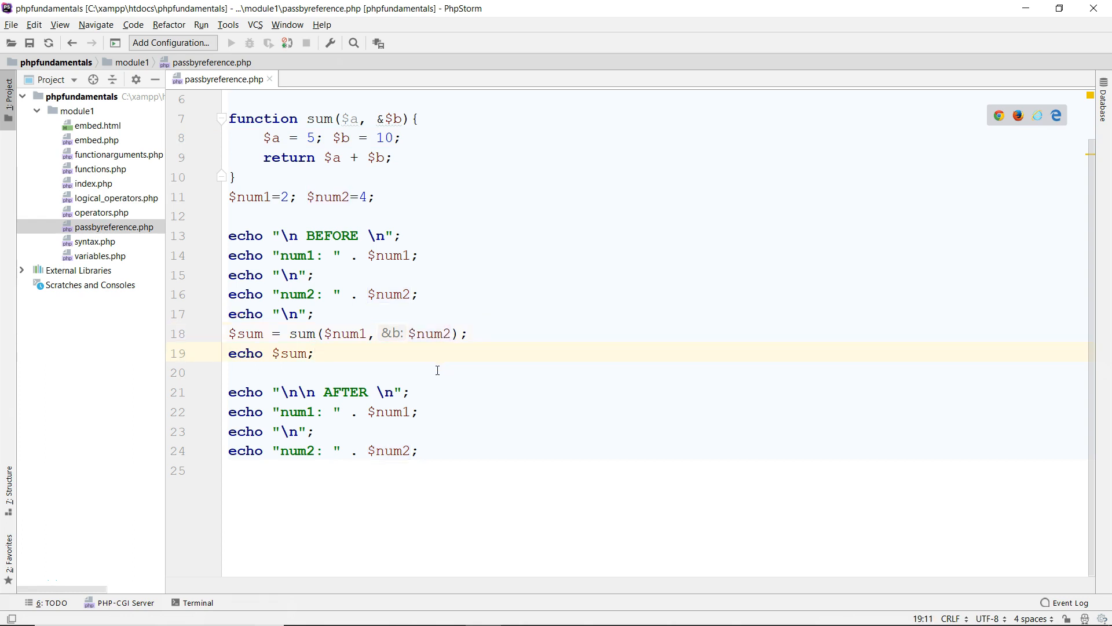